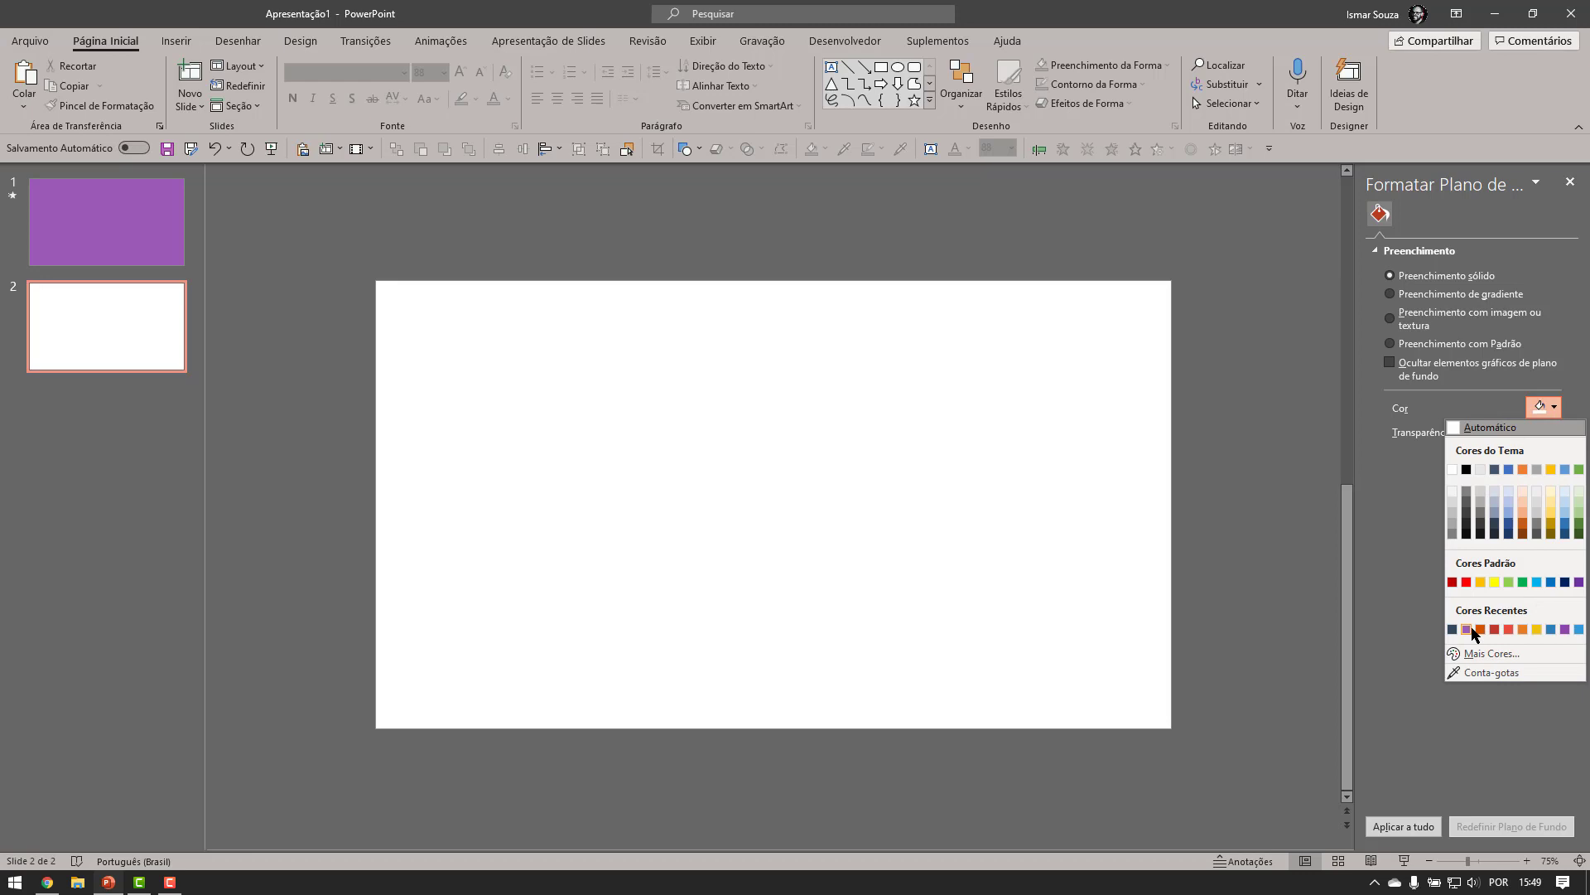
Fill slide 2's background with the recent purple and add a text box reading "SOMBRA NO" in the middle of the slide.
left_click(1467, 630)
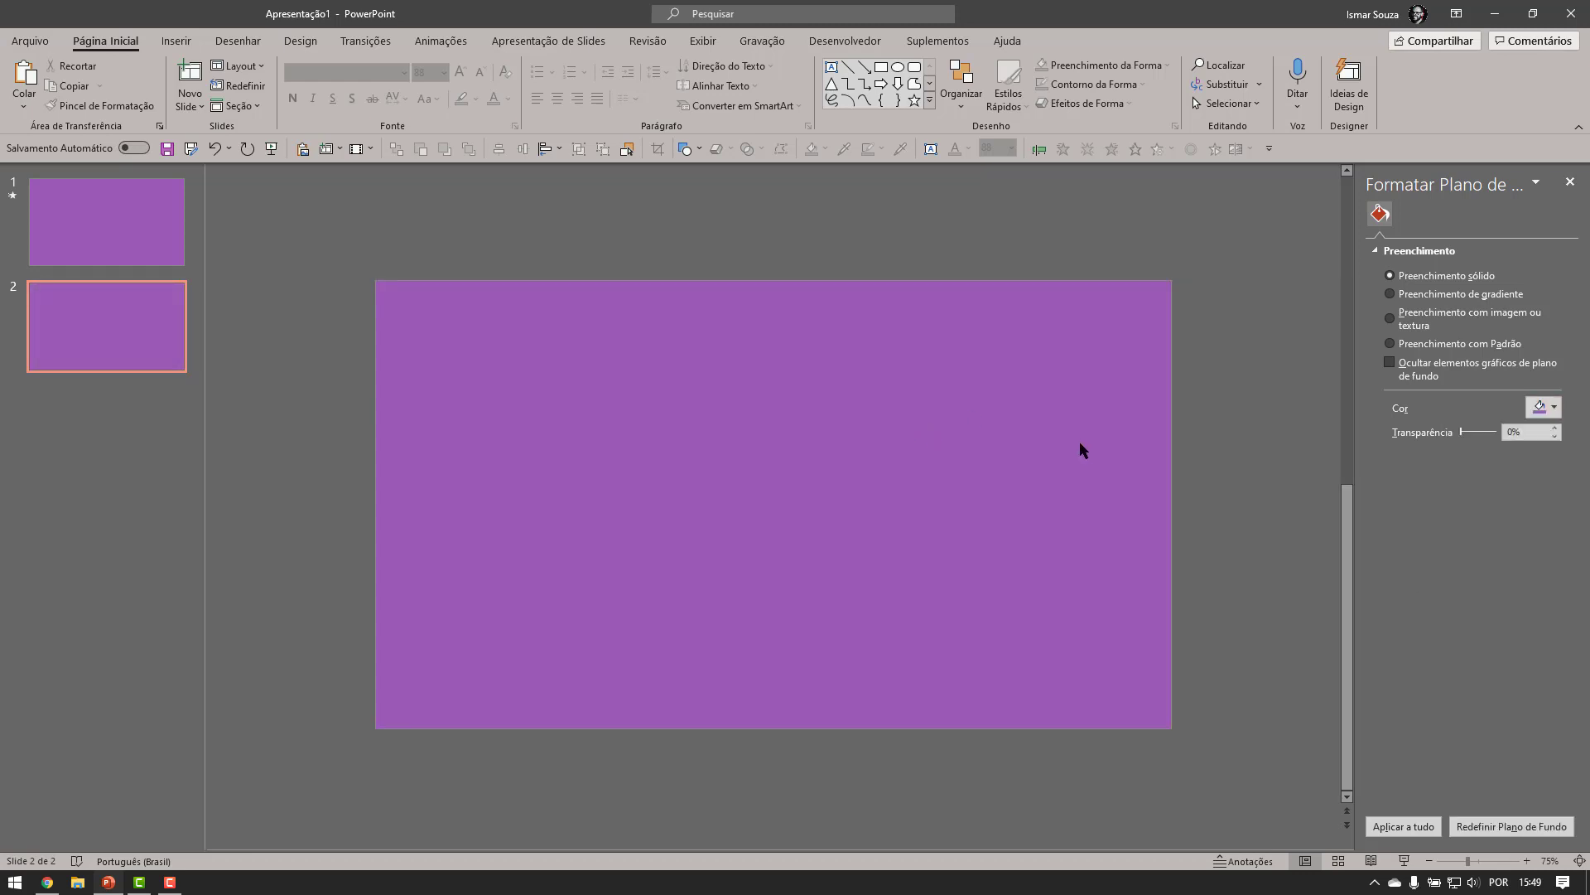
left_click(171, 41)
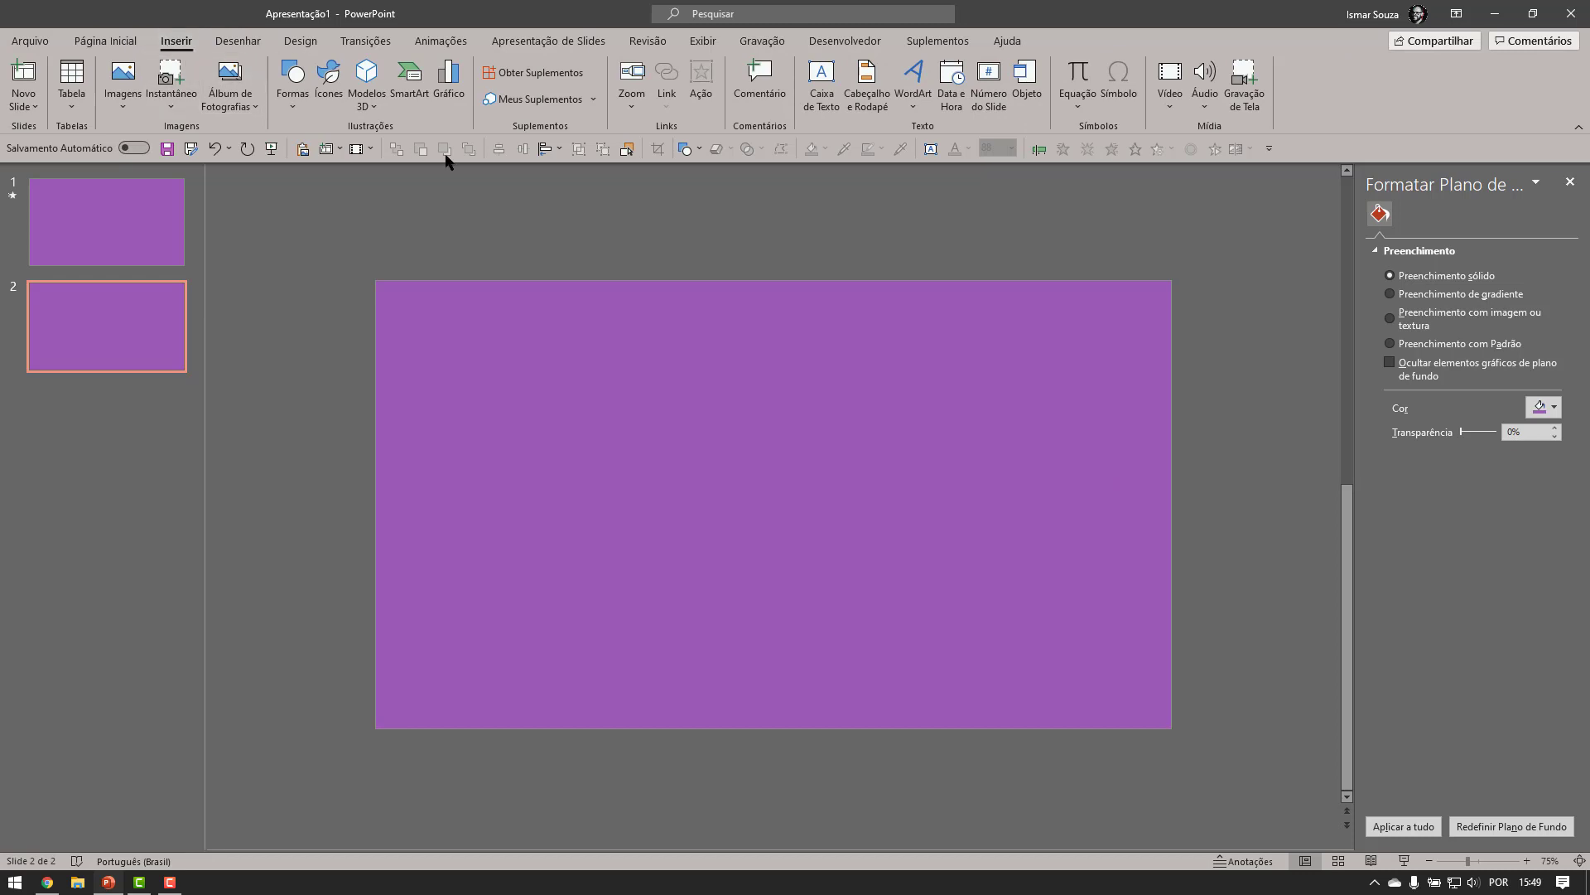
left_click(821, 91)
left_click_drag(564, 373, 1011, 536)
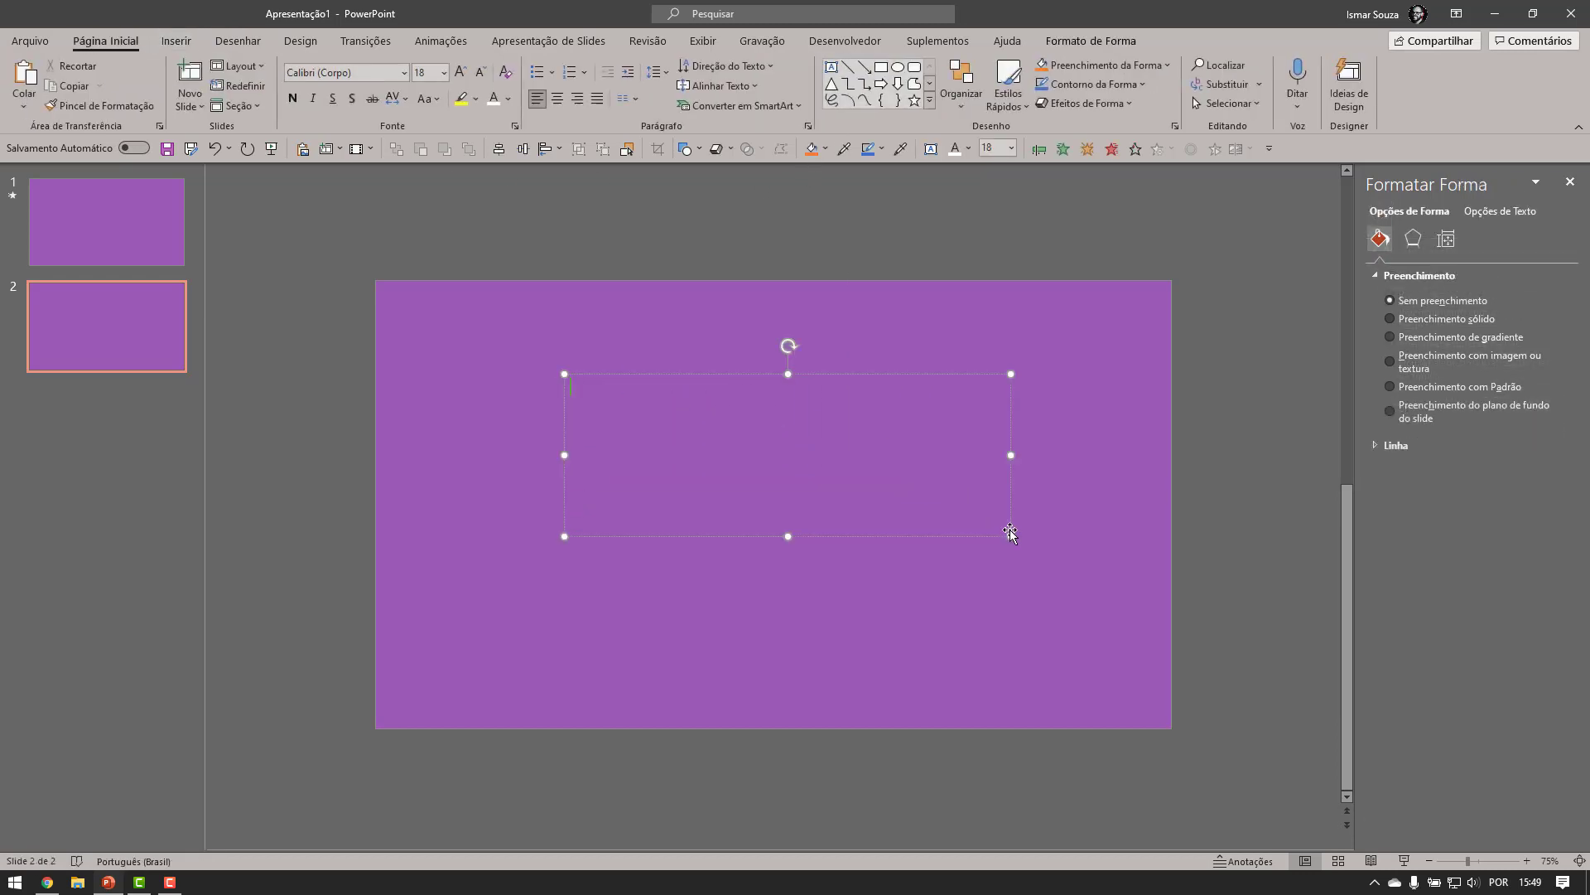
type("SOMBRA NO")
left_click_drag(741, 379, 729, 450)
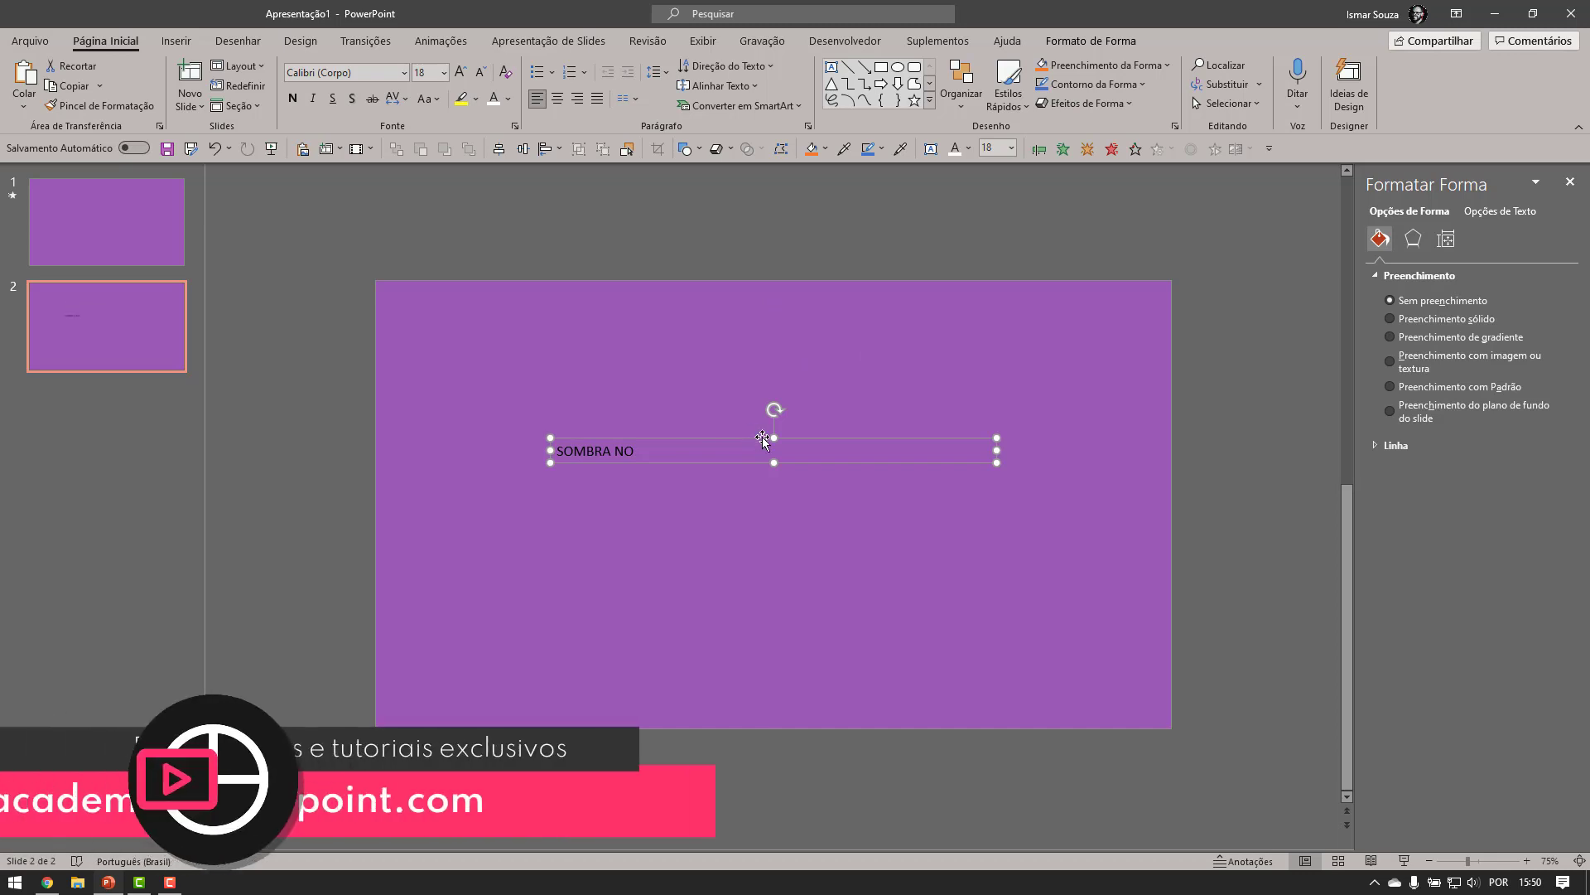
Format the "SOMBRA NO" text as Spartan ExtraBold at size 88 and widen its box so it fits on one line.
left_click(404, 73)
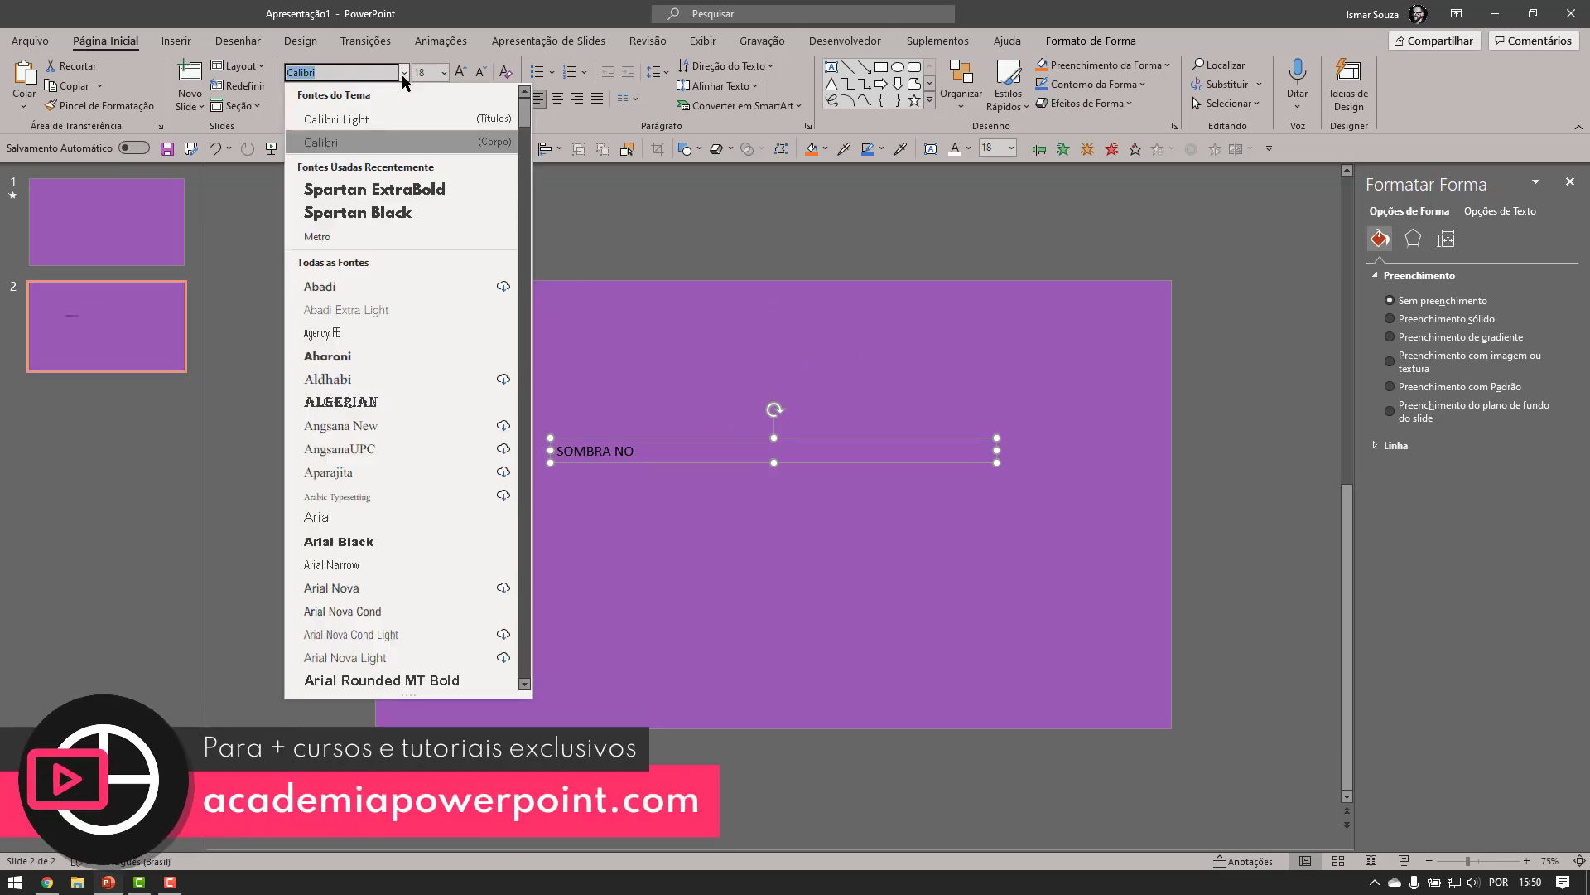
left_click(424, 190)
left_click(444, 73)
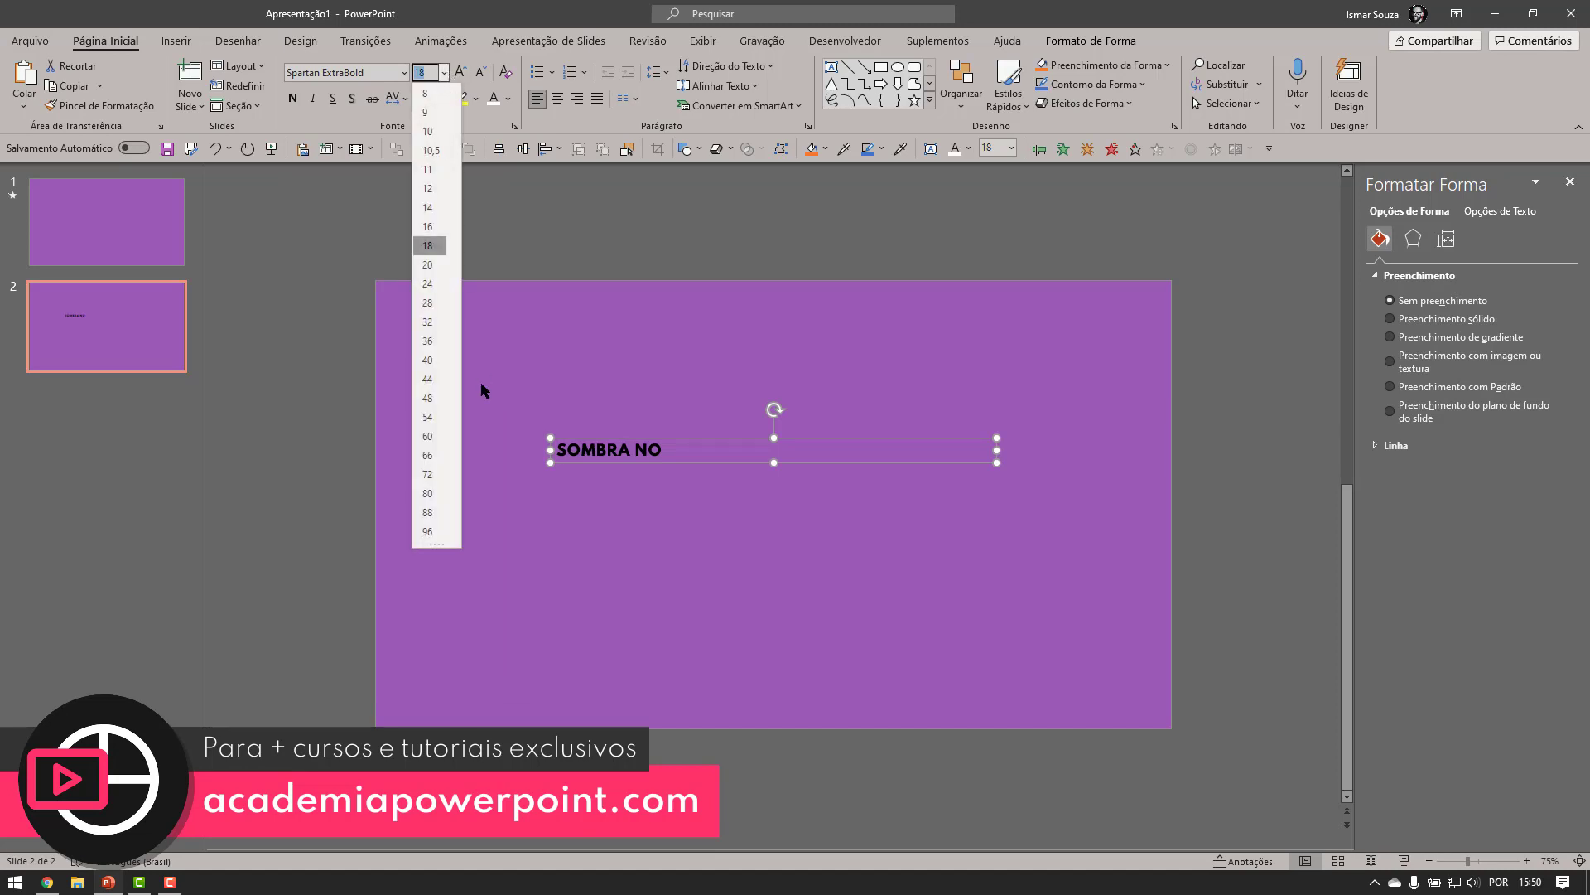
left_click(427, 512)
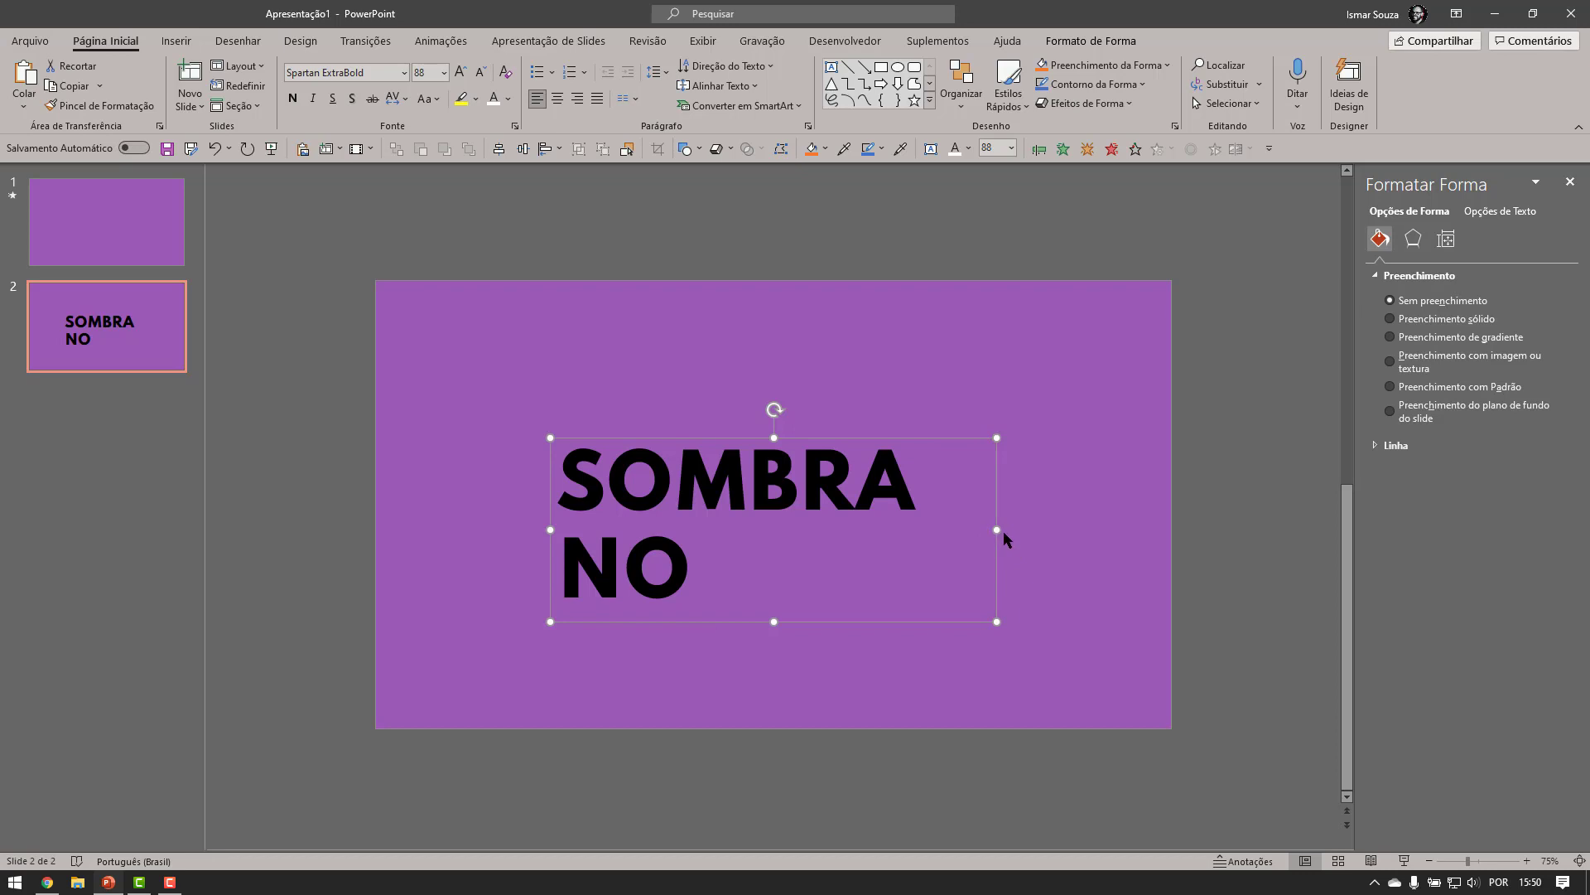
left_click_drag(998, 530, 1083, 544)
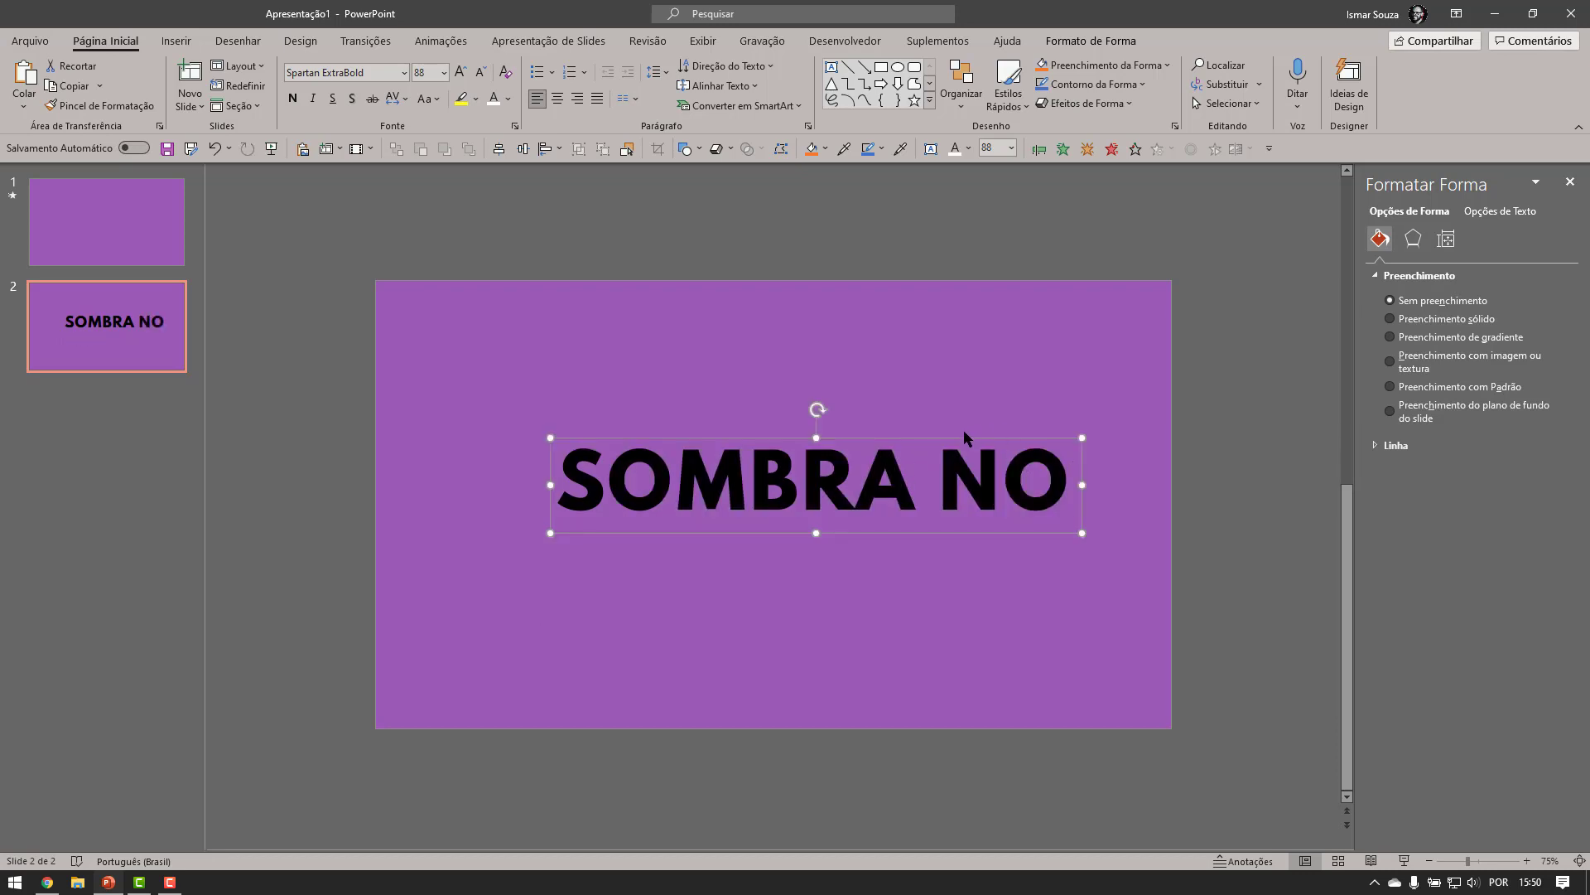
left_click_drag(962, 430, 936, 449)
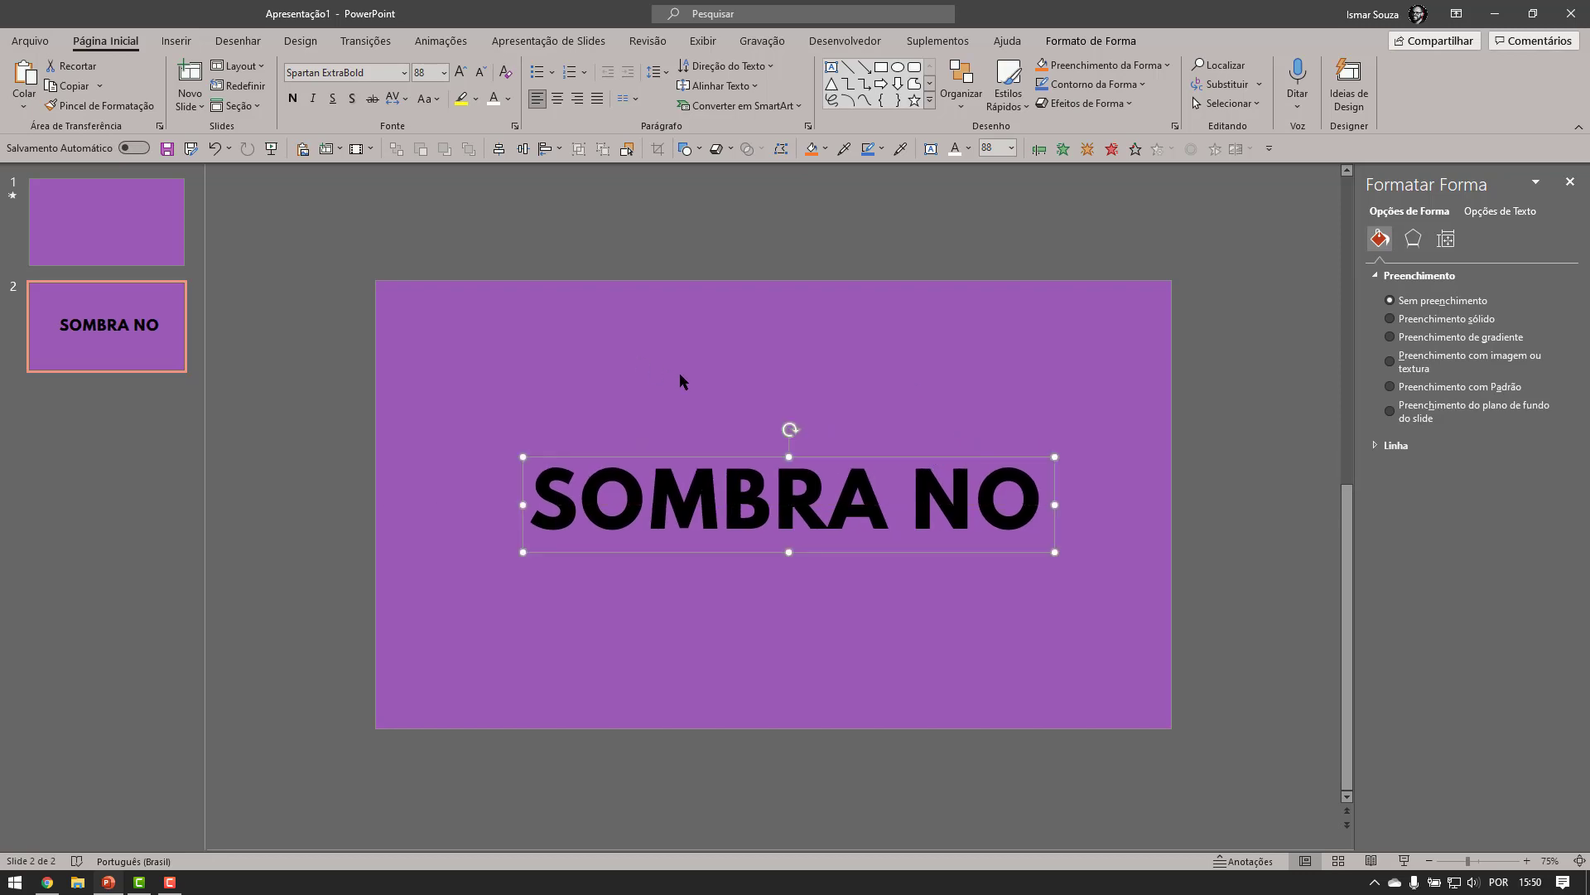
Color the "SOMBRA NO" text white and move it horizontally centered, slightly above the middle of the slide.
left_click(508, 99)
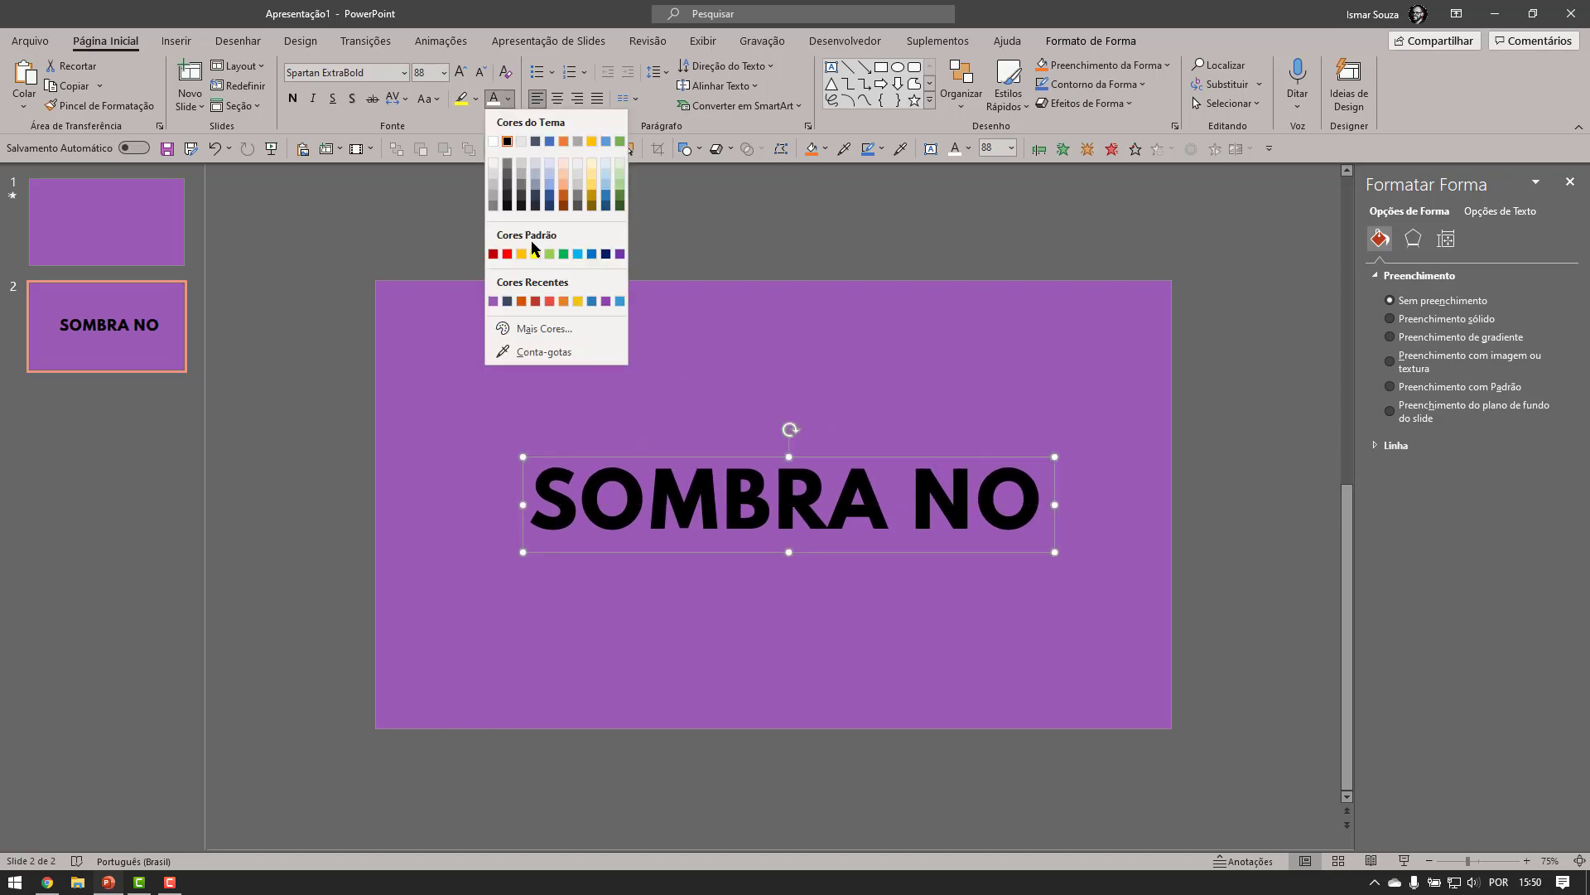
left_click(495, 143)
left_click_drag(747, 453, 728, 409)
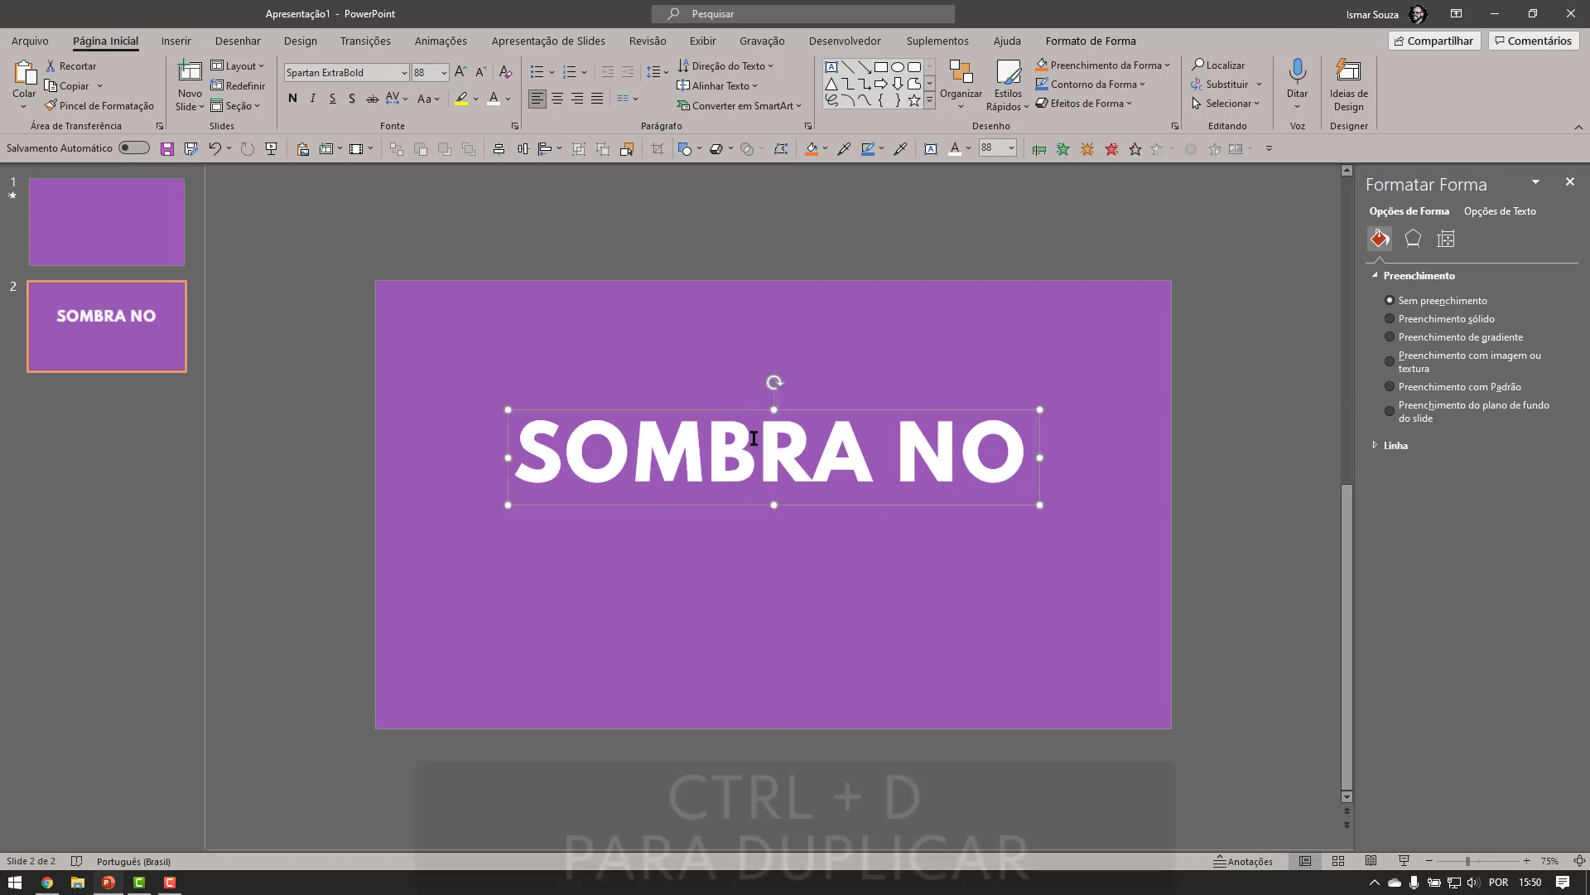
Duplicate the text box into a second one-line heading reading "POWERPOINT", centered directly below "SOMBRA NO".
key("ctrl+d")
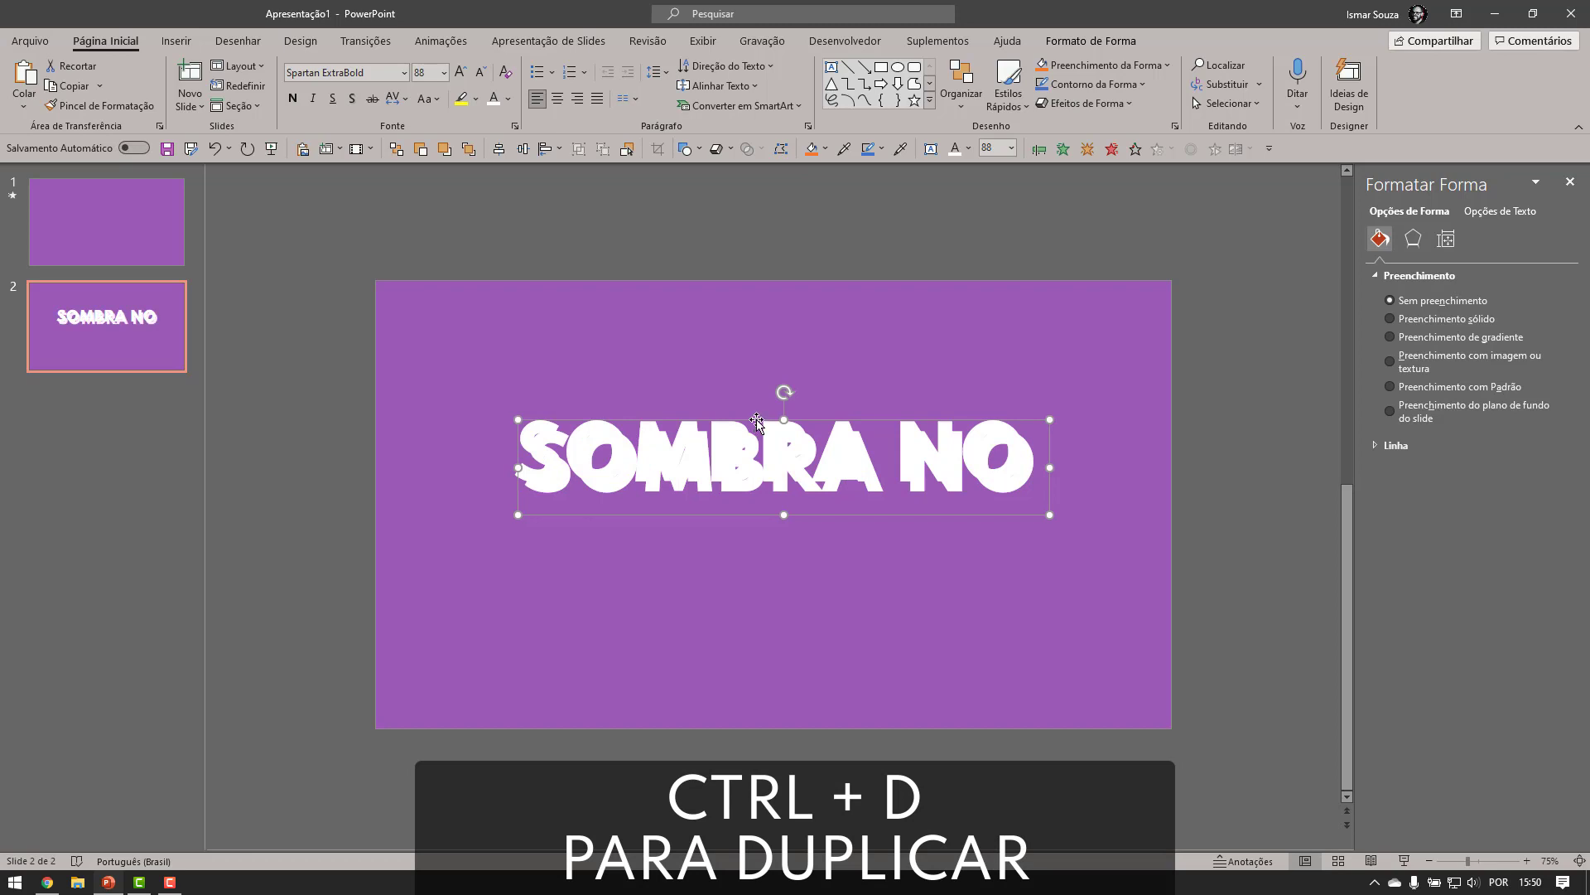
left_click_drag(756, 424, 743, 490)
double_click(803, 517)
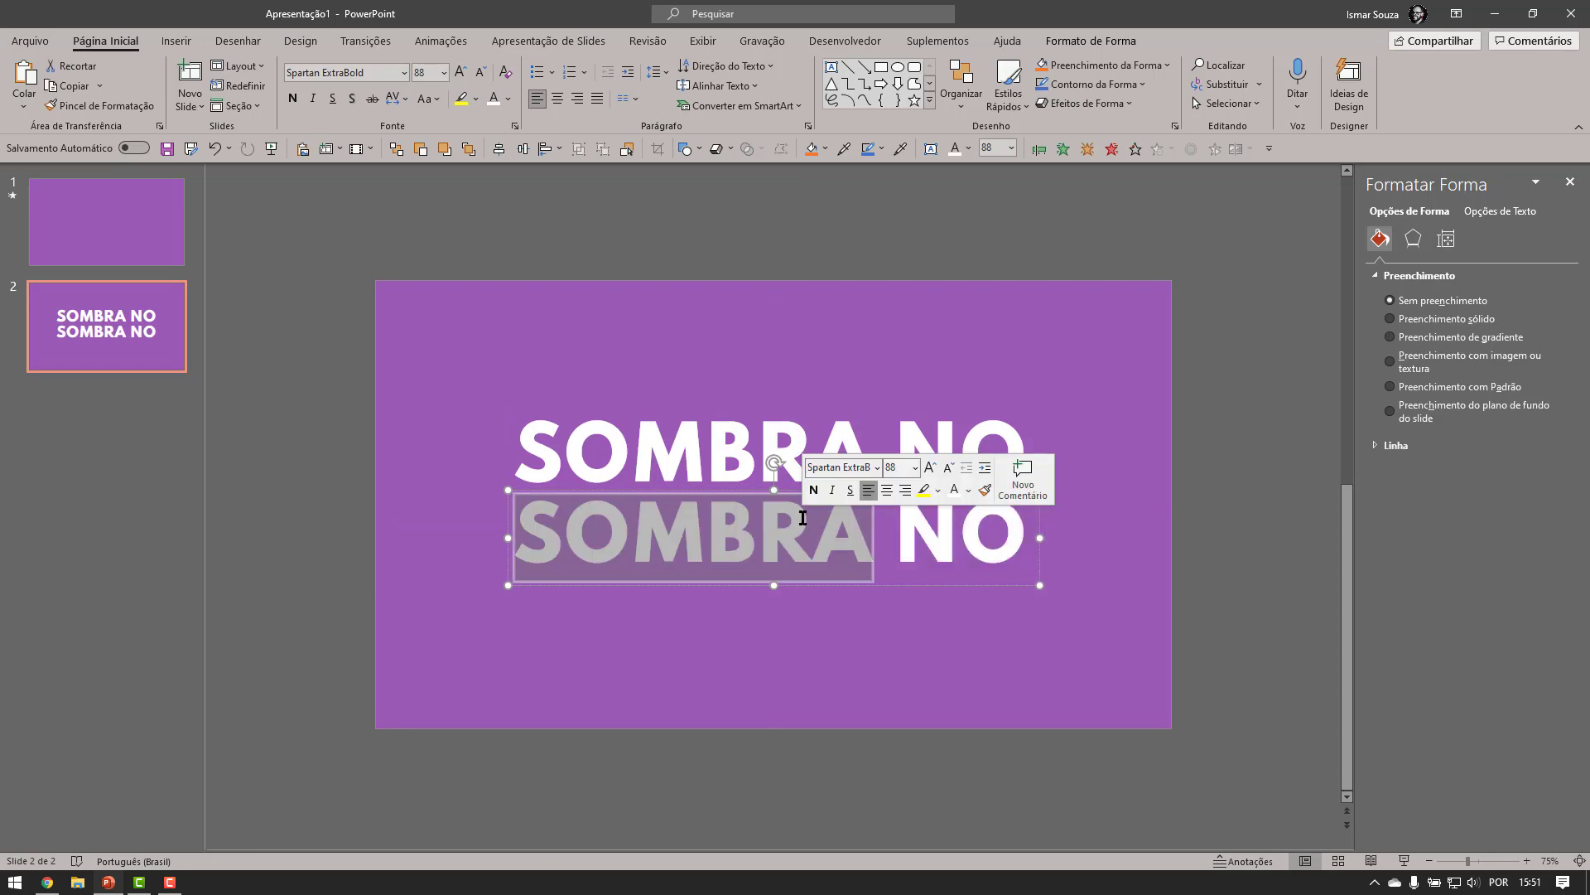
key("shift+End")
type("POWERPOINT")
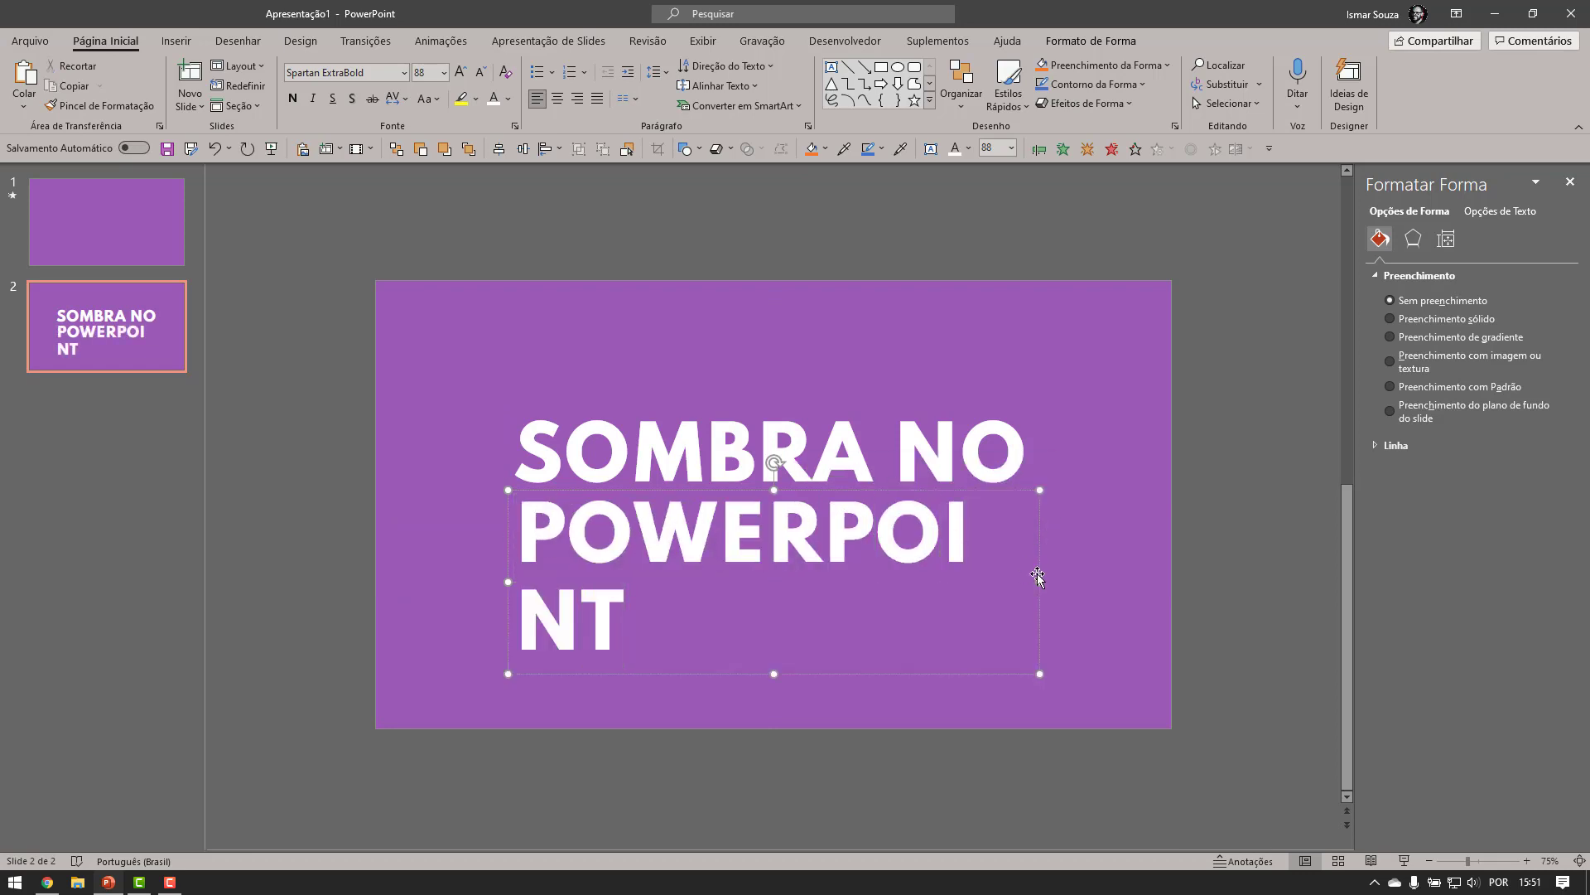
left_click_drag(1039, 579, 1096, 578)
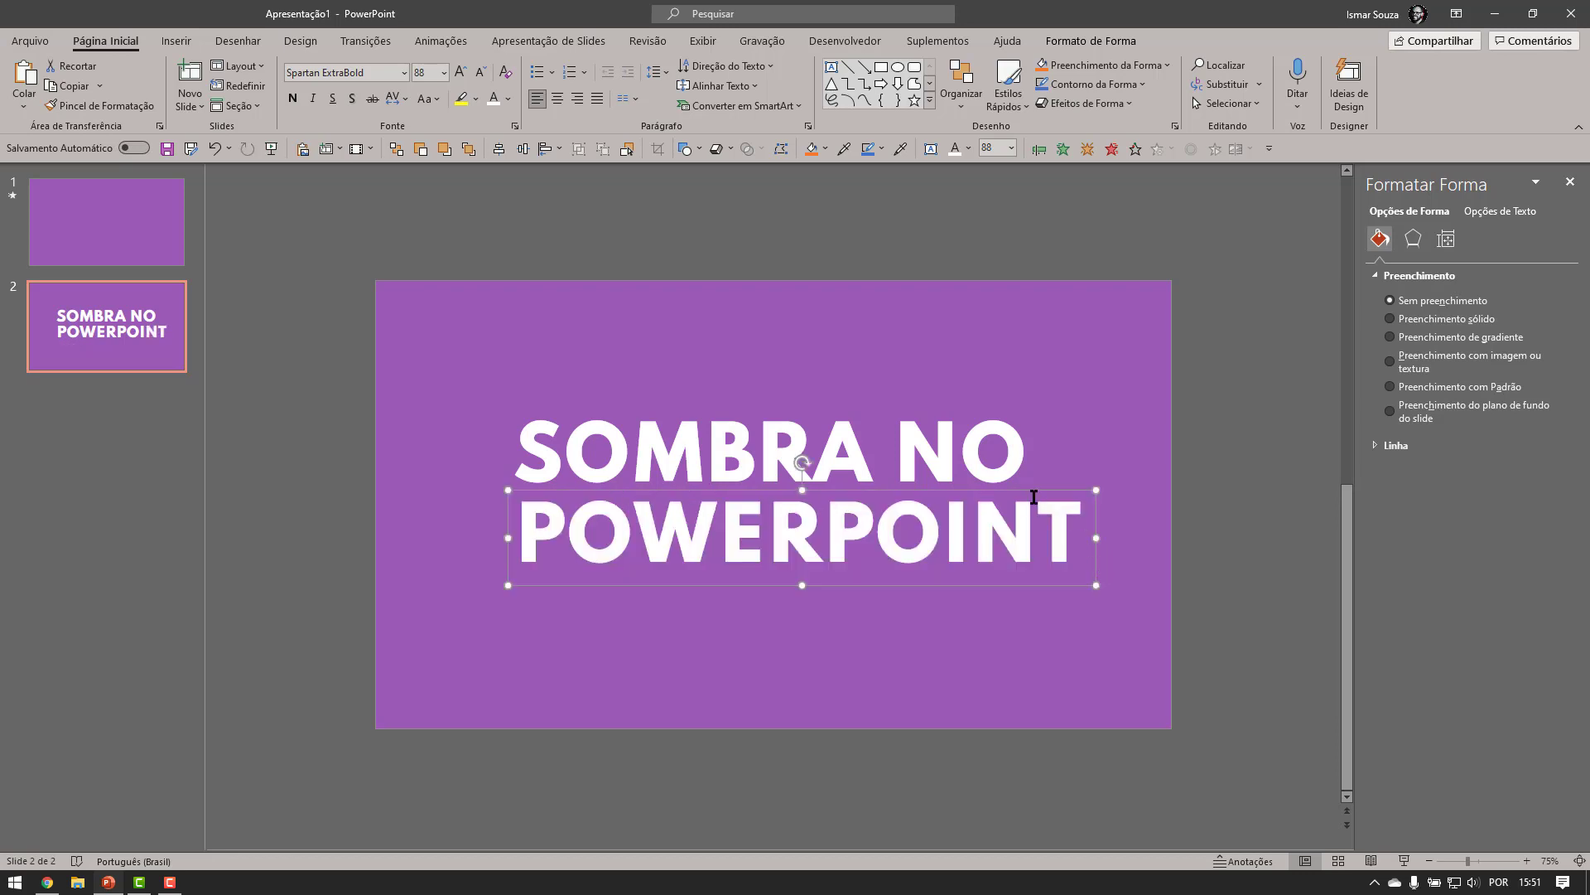
left_click_drag(1034, 491, 1012, 495)
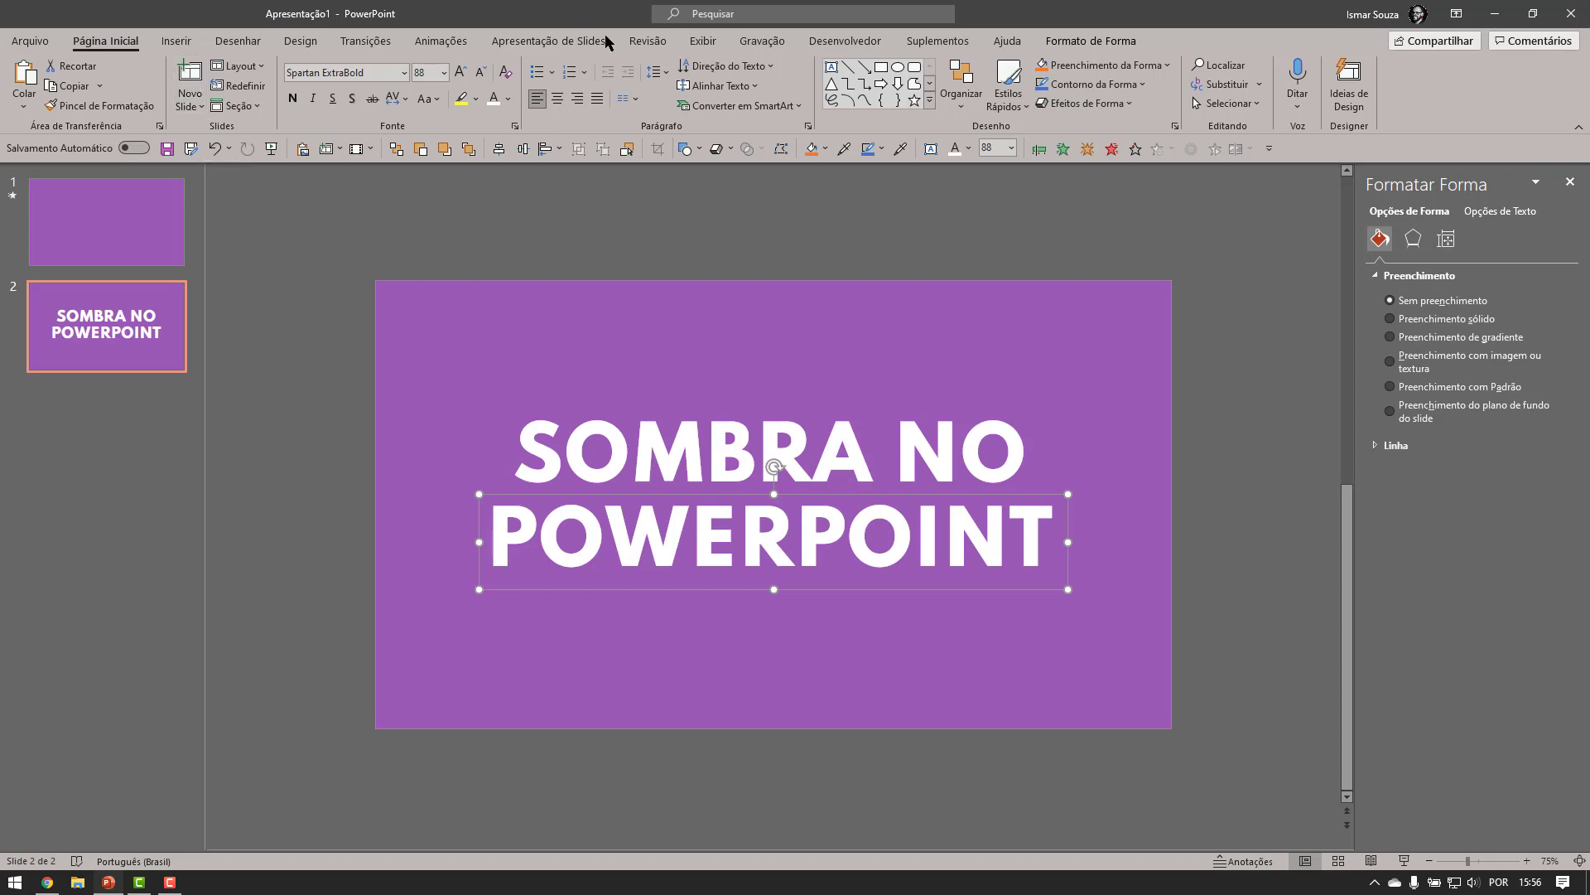
Apply the Oblique (Oblíqua) 3D rotation preset that extrudes toward the lower right to the "POWERPOINT" text.
left_click(1080, 45)
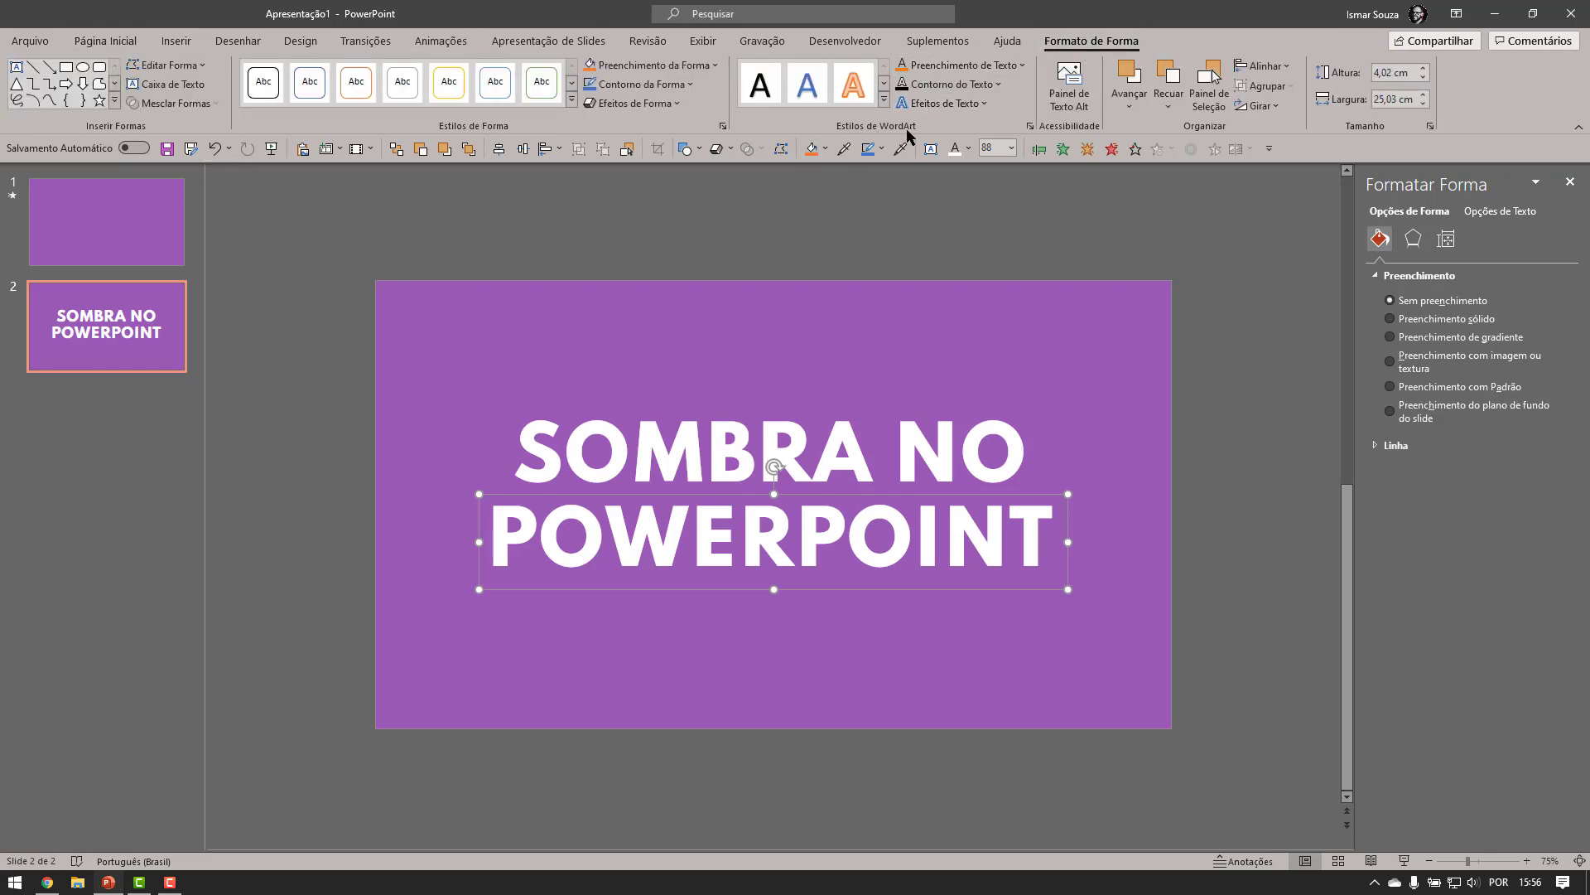
left_click(1030, 126)
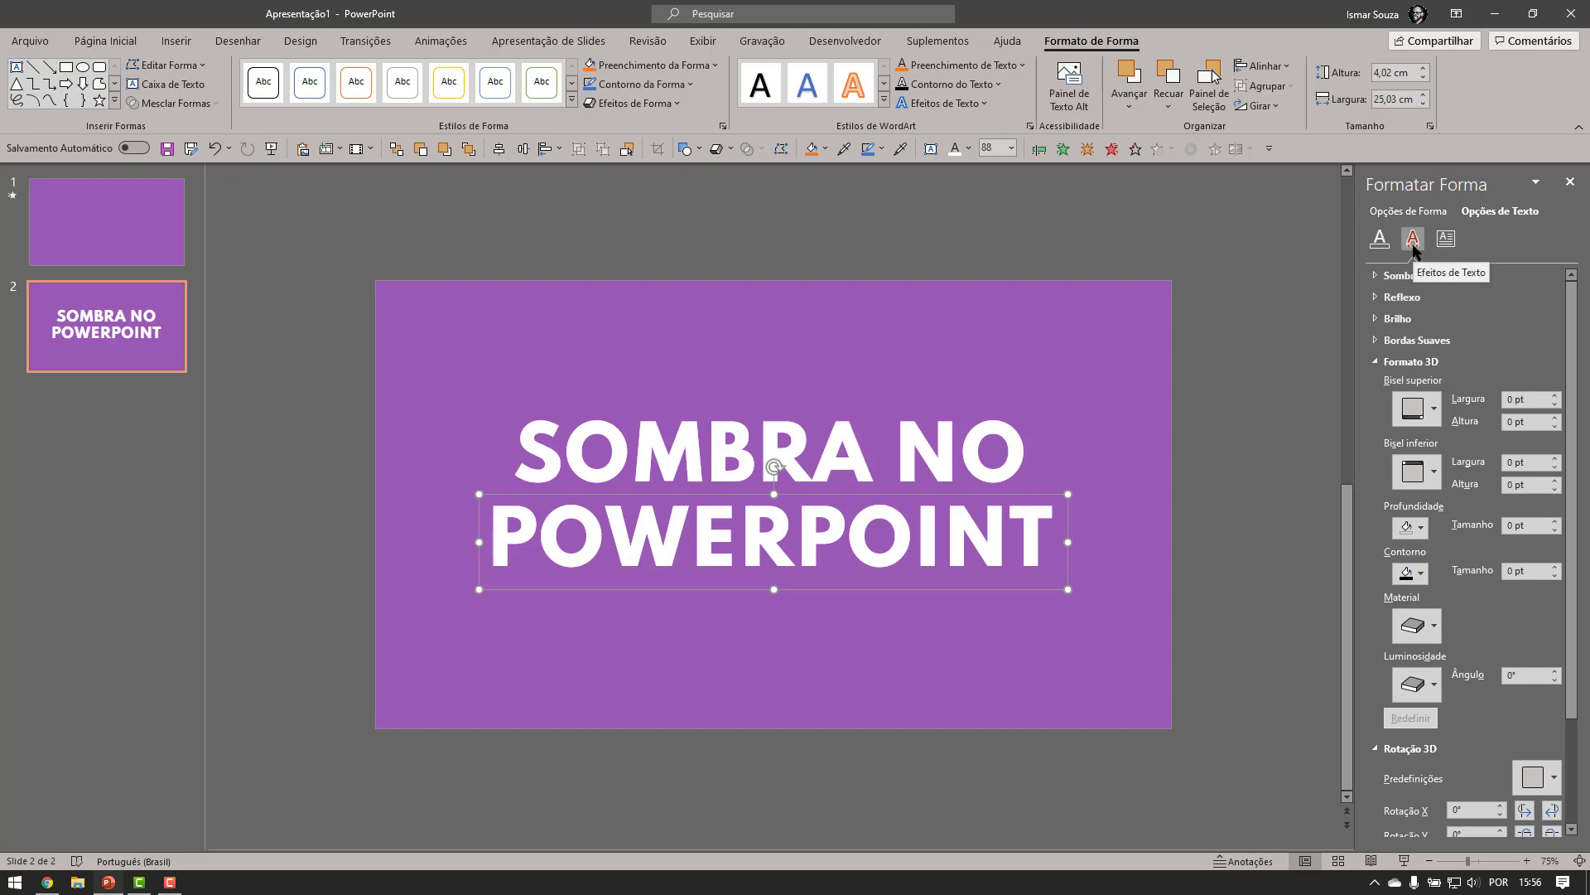
scroll(1450, 361, "down", 3)
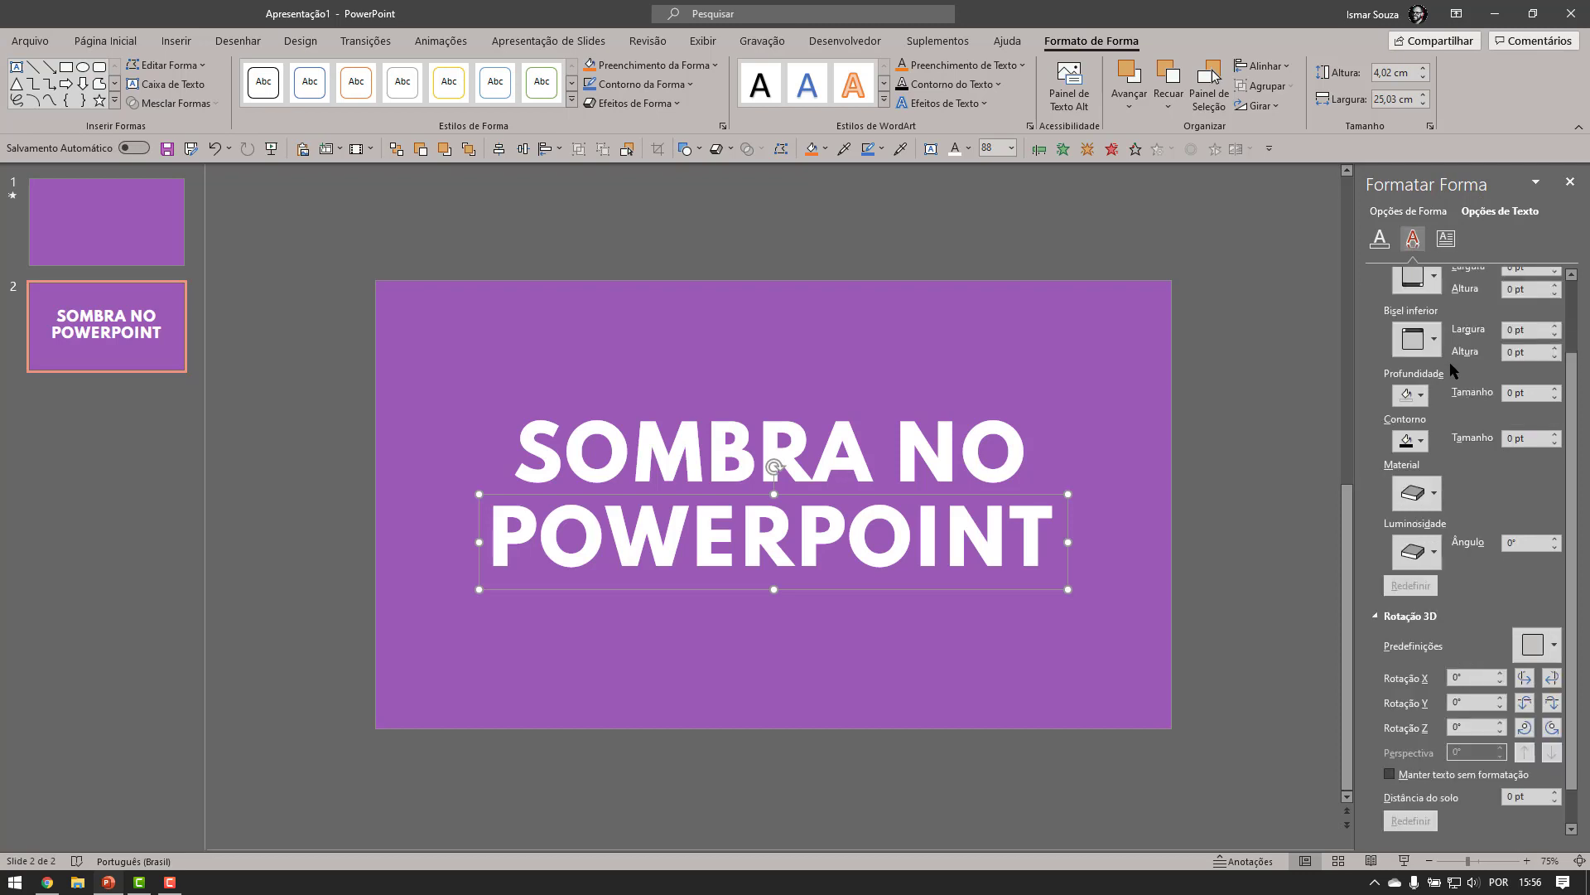
left_click(1551, 645)
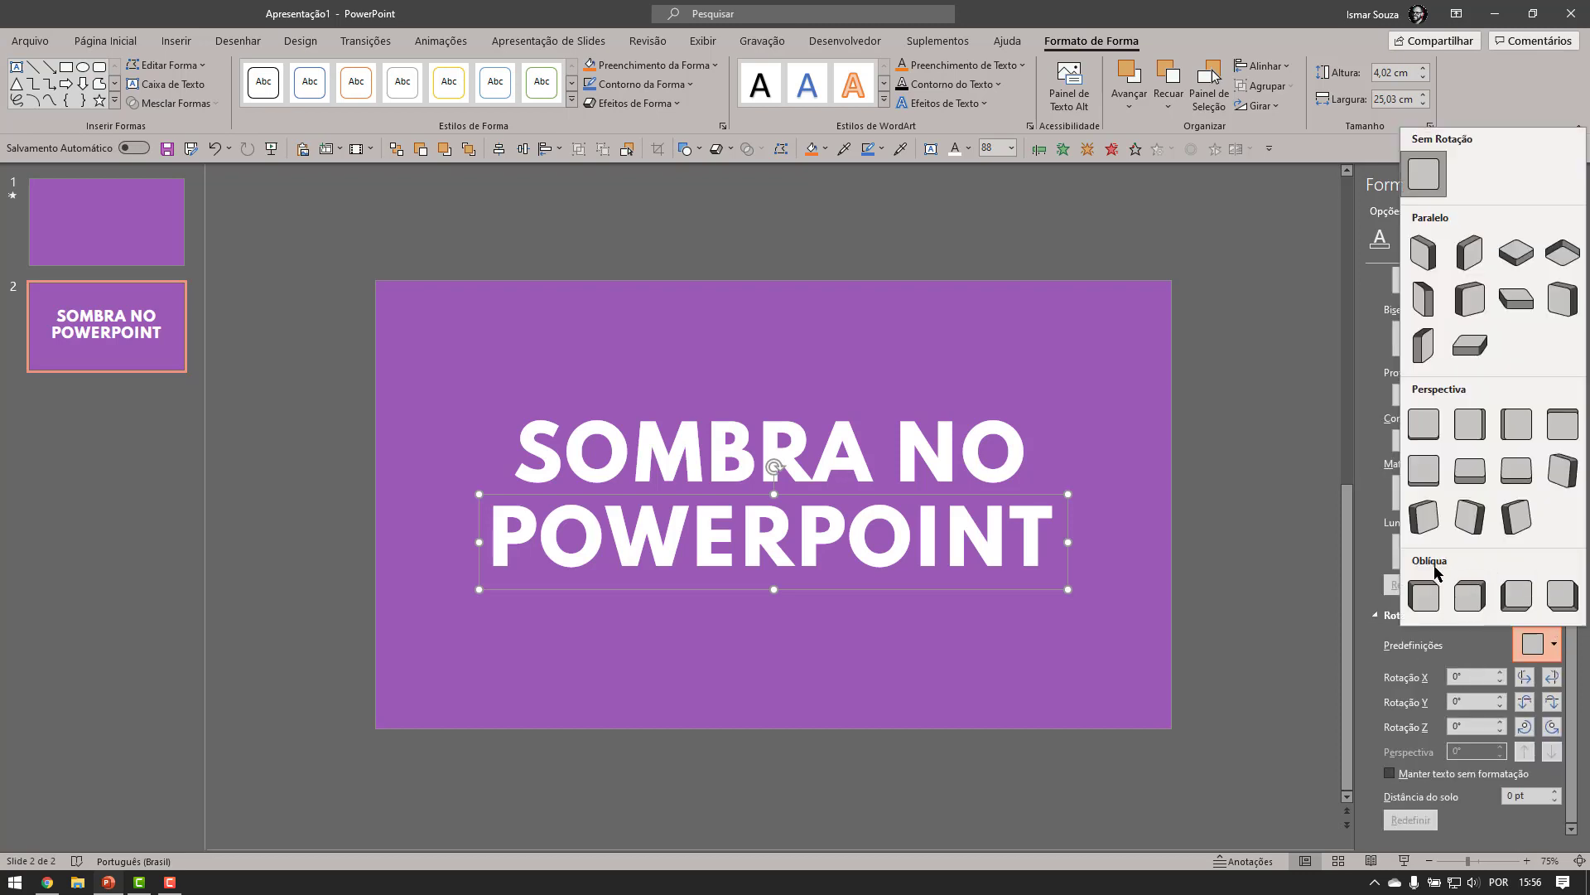
left_click(1562, 594)
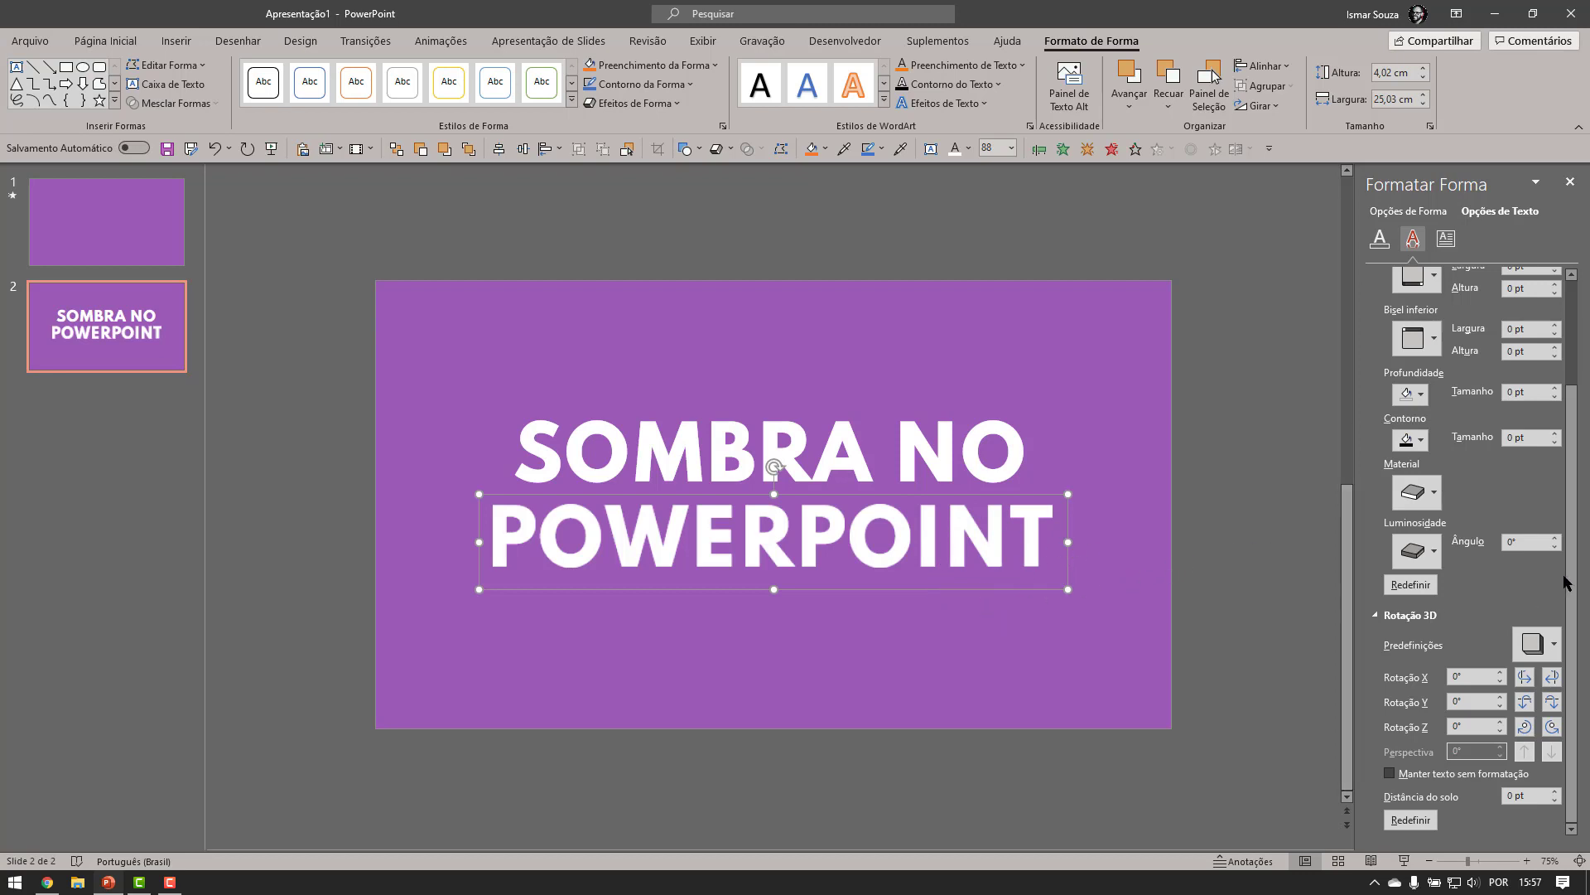
Set the 3D depth color of the "POWERPOINT" text to the recent dark blue-gray.
scroll(1560, 537, "up", 2)
scroll(1561, 537, "up", 1)
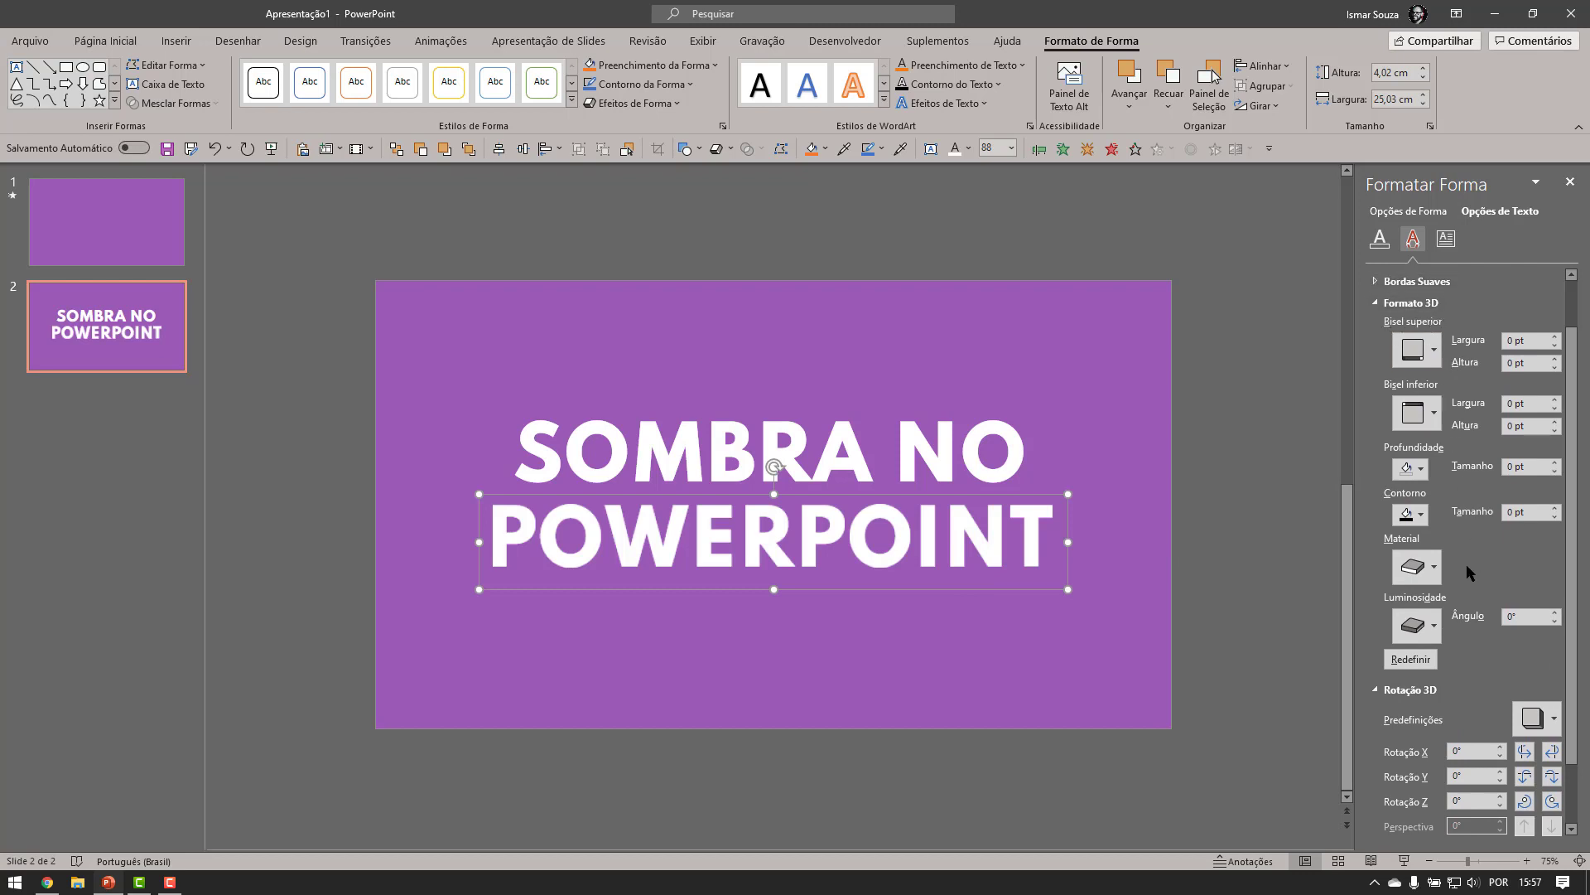
left_click(1418, 468)
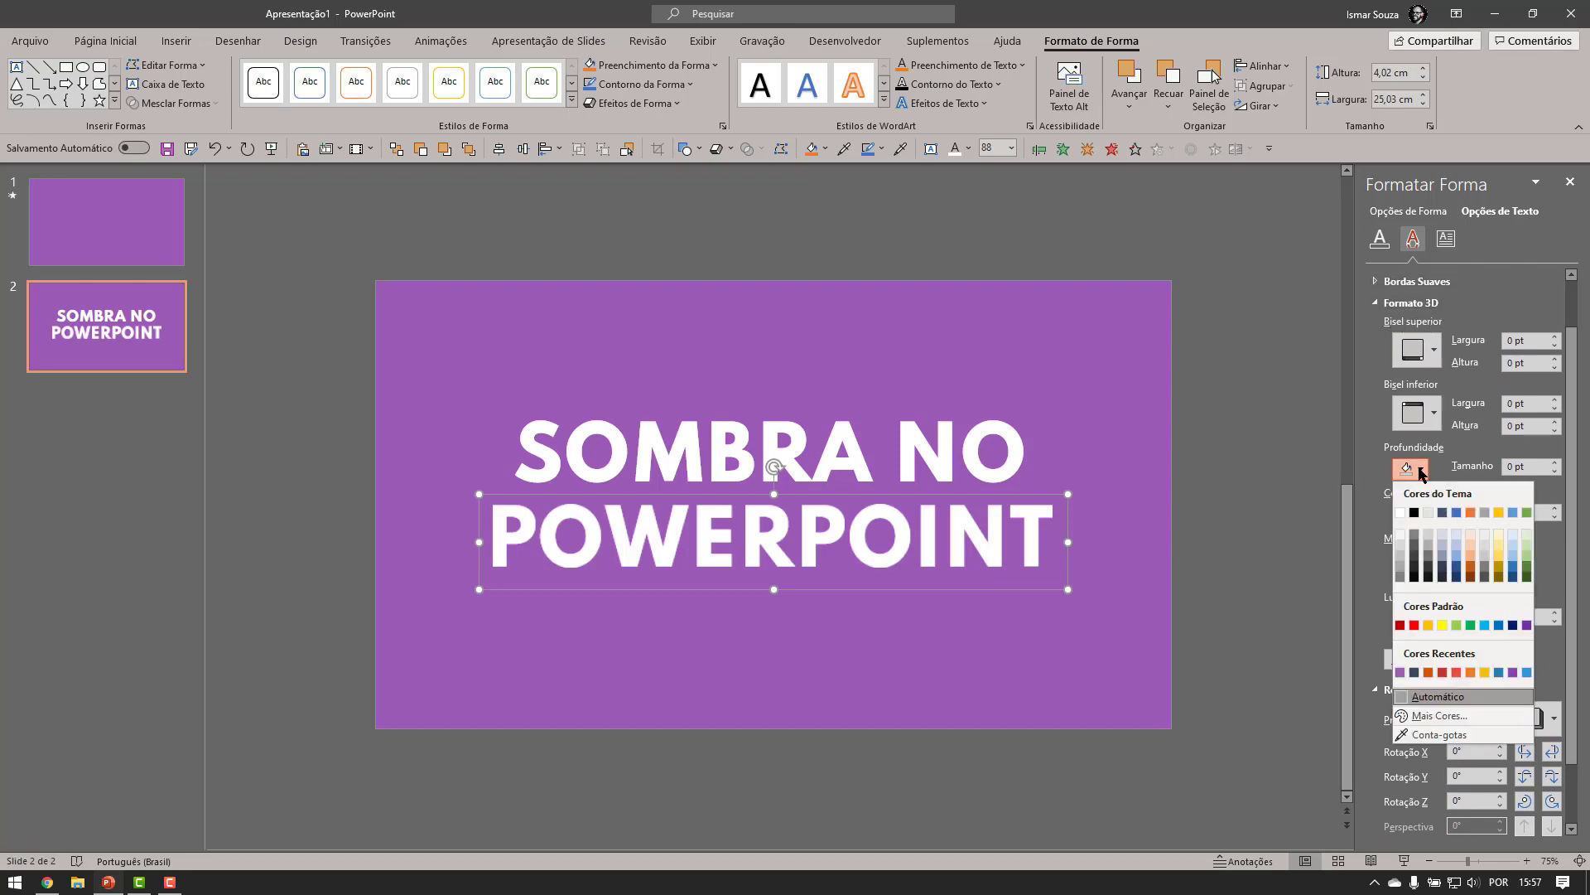
left_click(1413, 673)
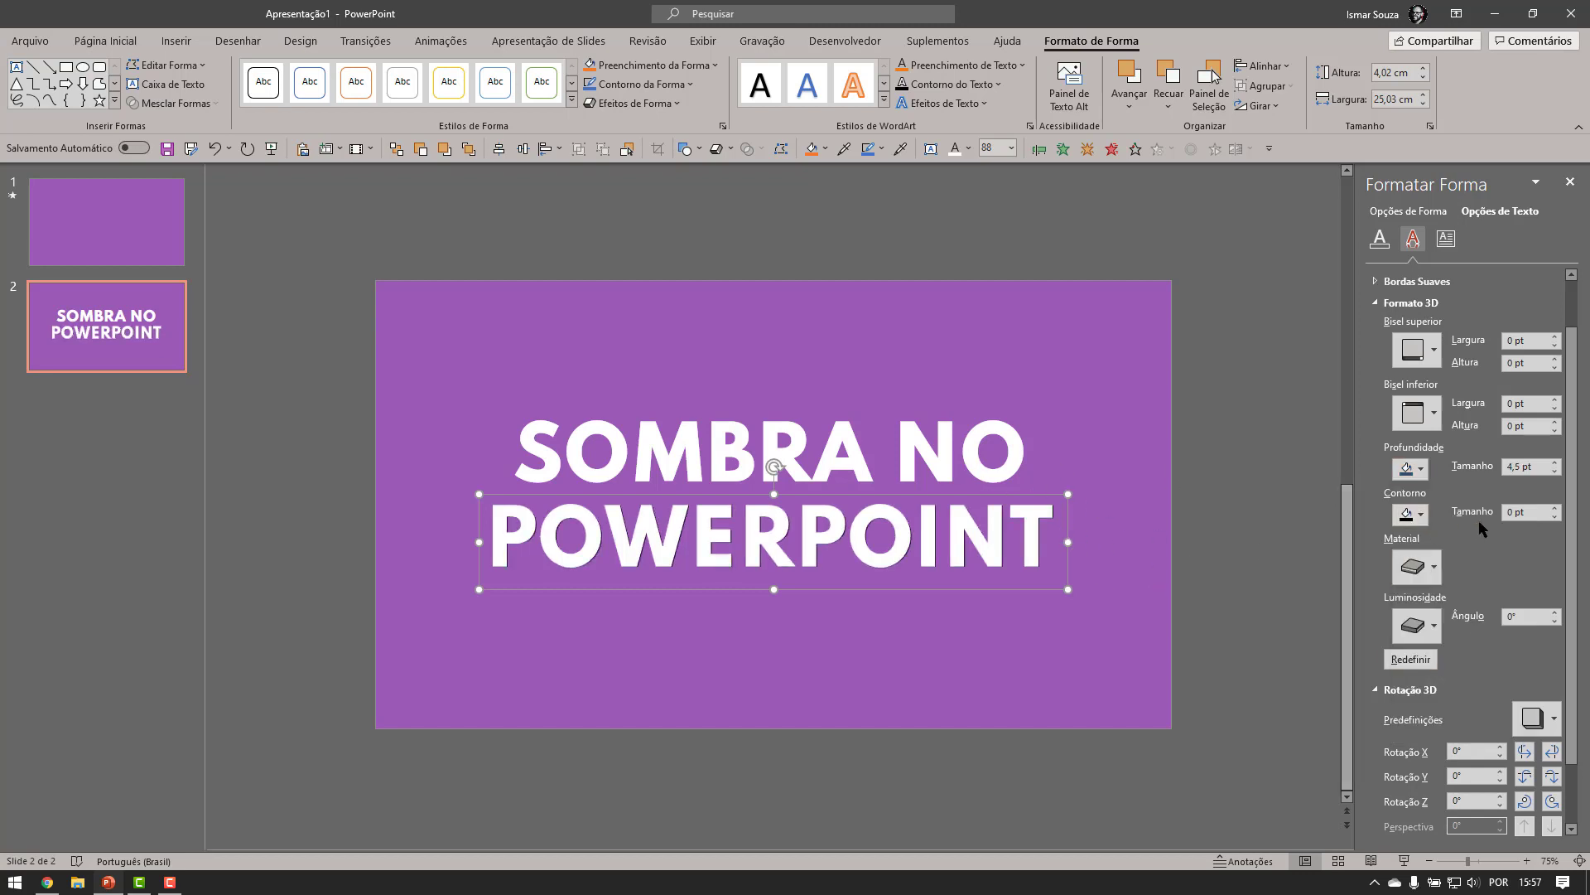
Gradually increase the 3D depth size of the "POWERPOINT" text to 36 pt.
left_click(1554, 462)
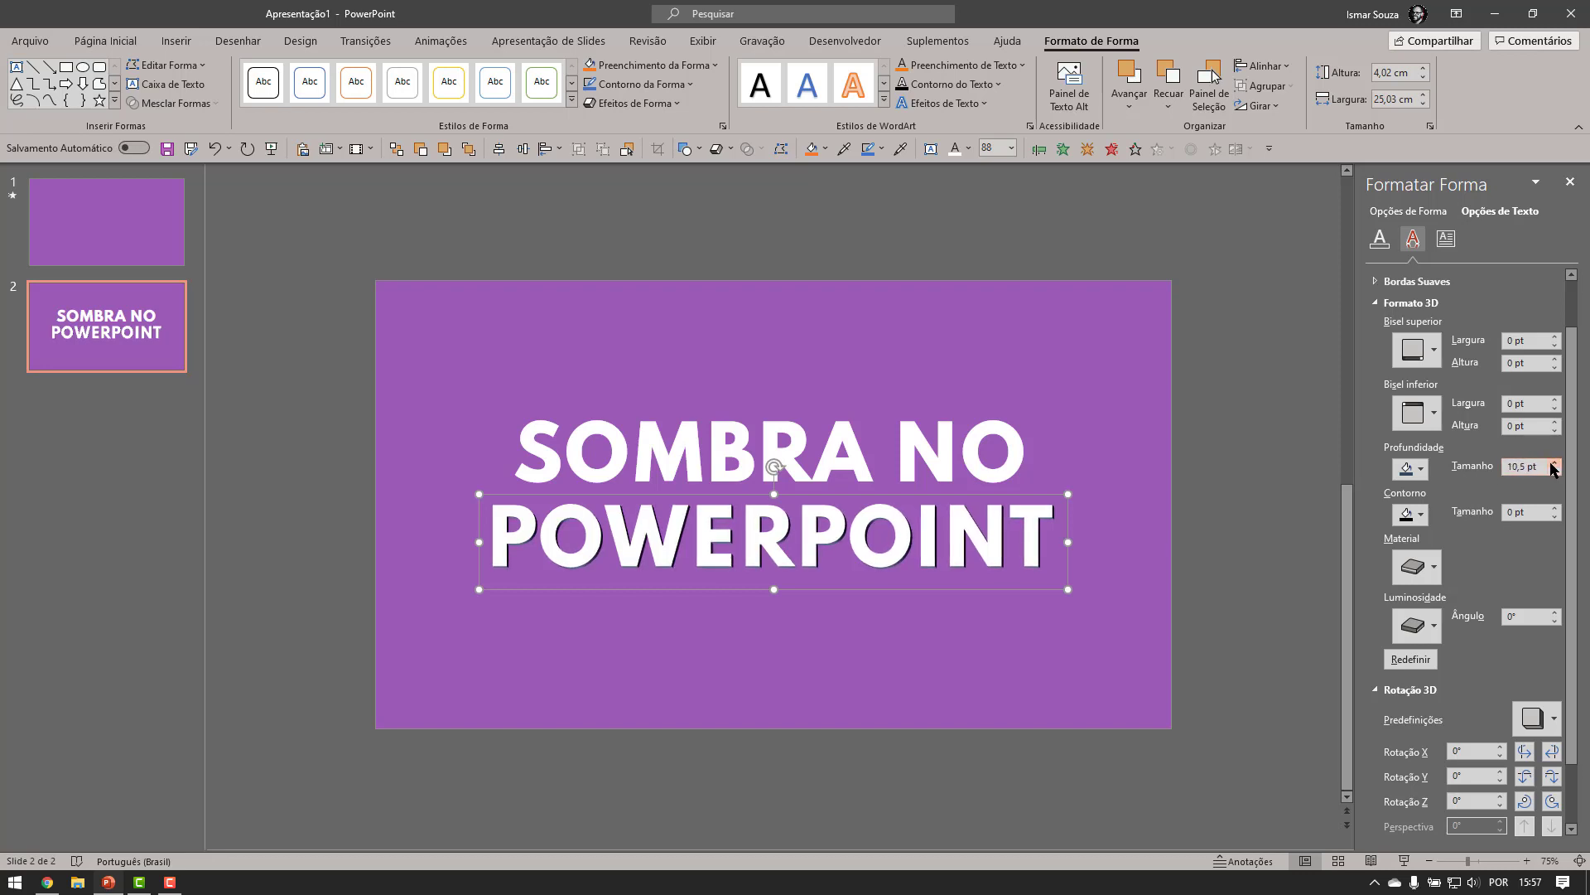
left_click(1554, 462)
left_click(1554, 462)
left_click(1554, 463)
left_click(1554, 462)
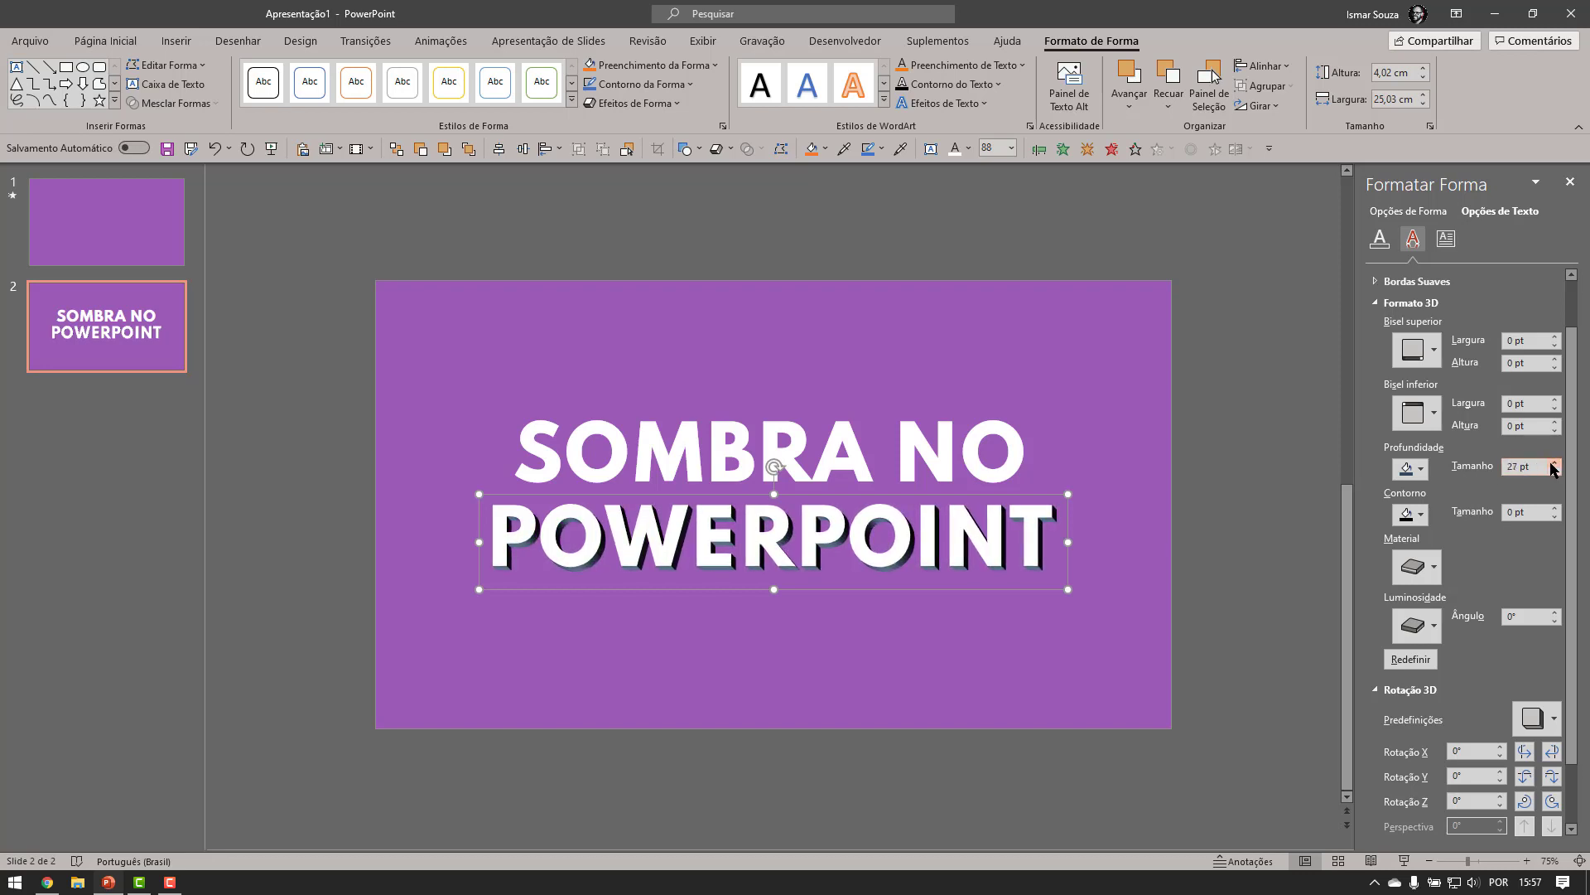
left_click(1554, 463)
left_click(1554, 462)
left_click(1554, 462)
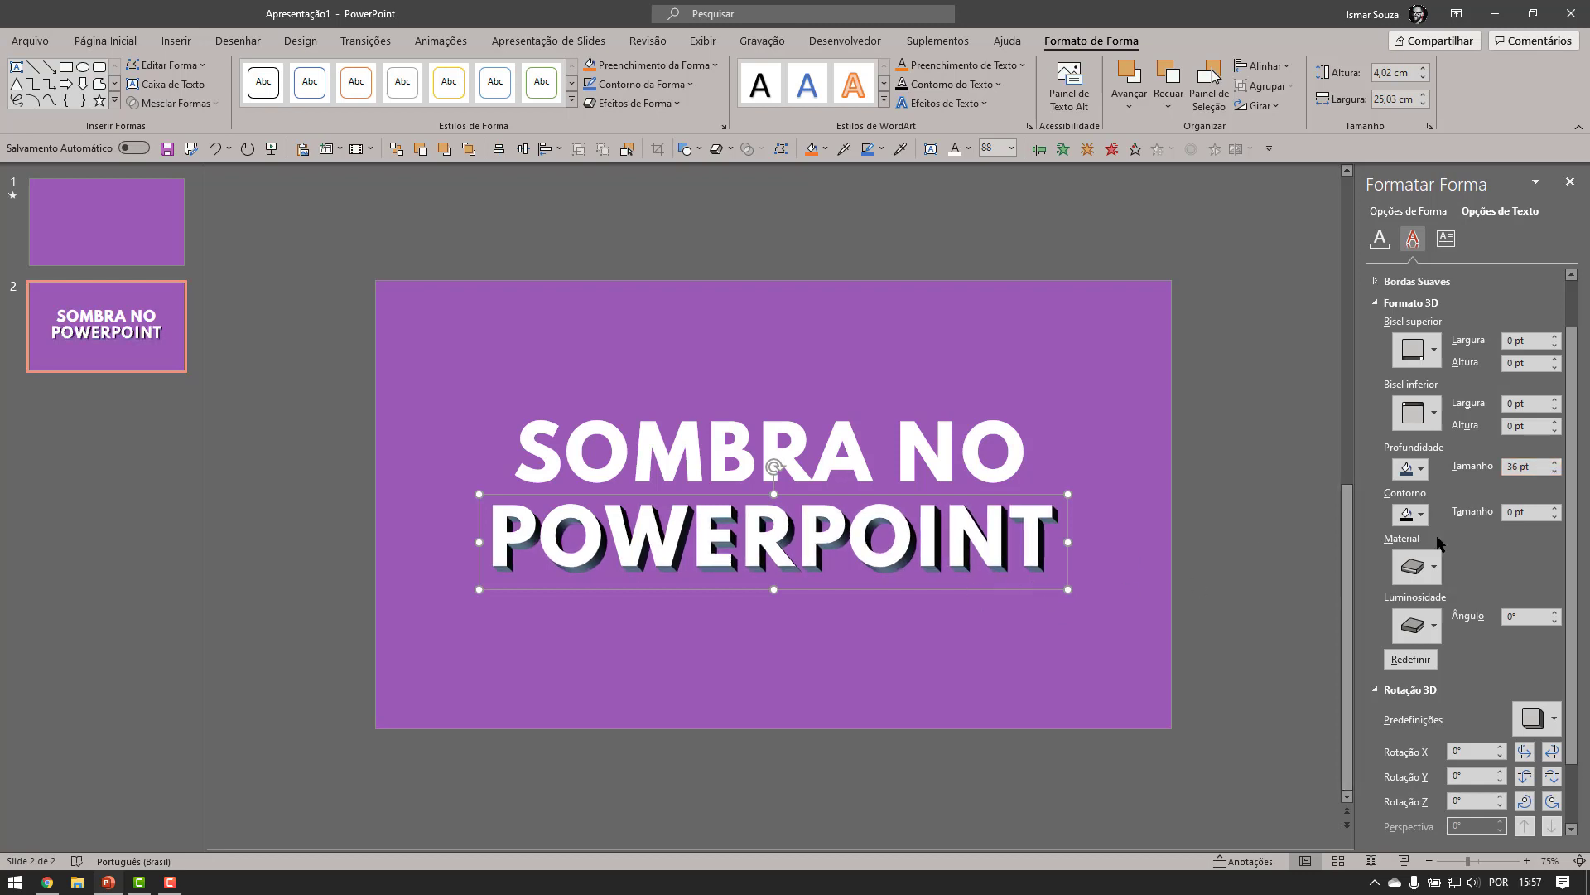
Set the 3D depth size of the "POWERPOINT" text to 1500 pt.
left_click(1529, 466)
type("1500")
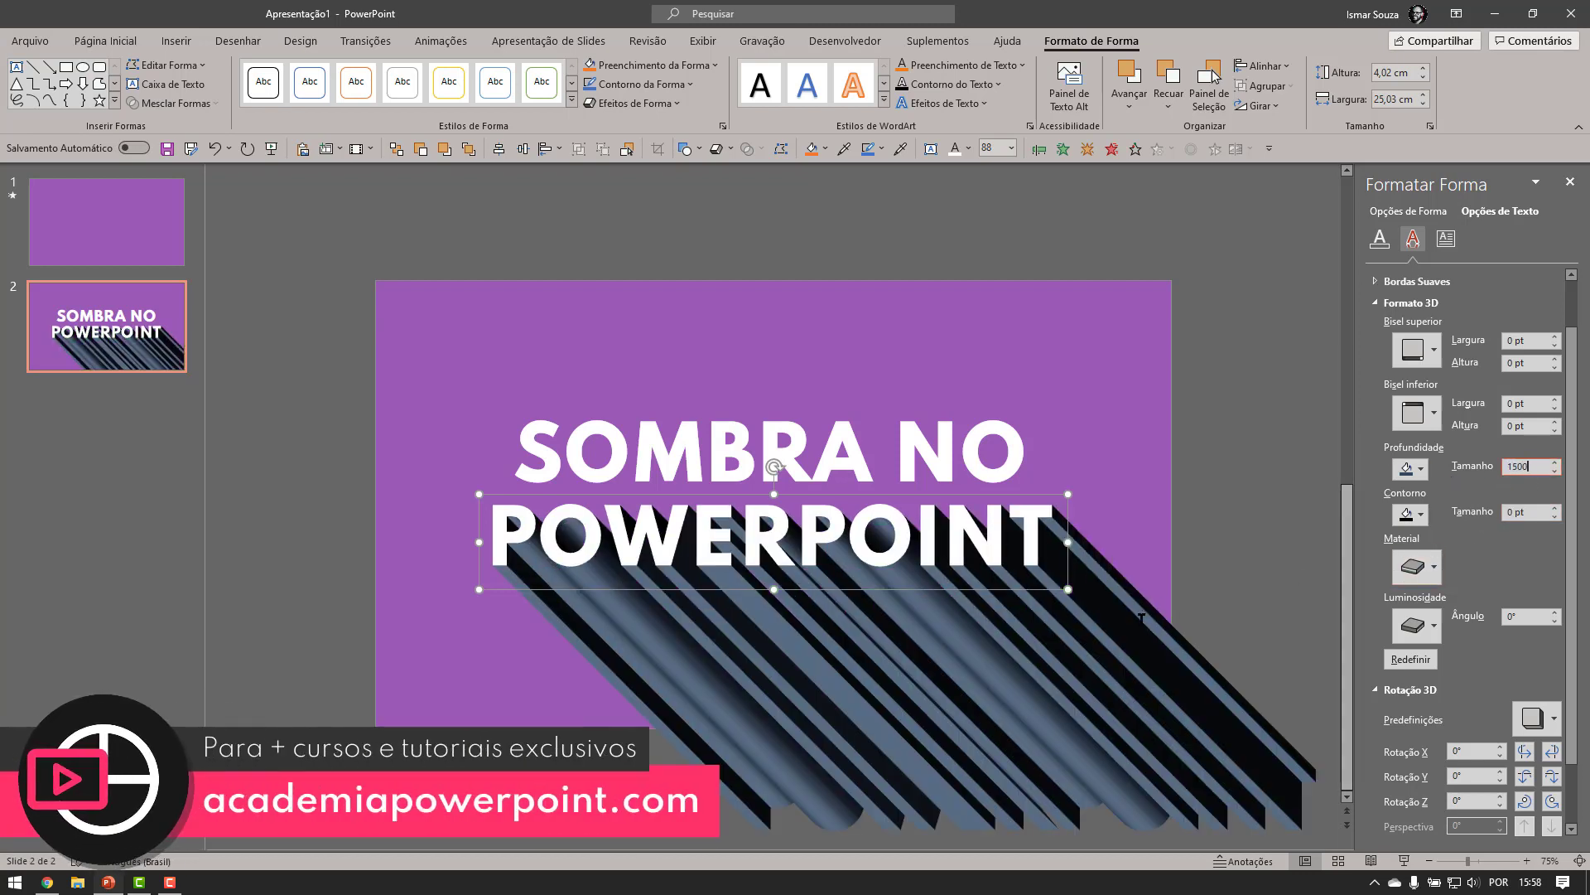
Try moving the "POWERPOINT" text up over the first line, and undo the move.
left_click_drag(1024, 593, 1004, 527)
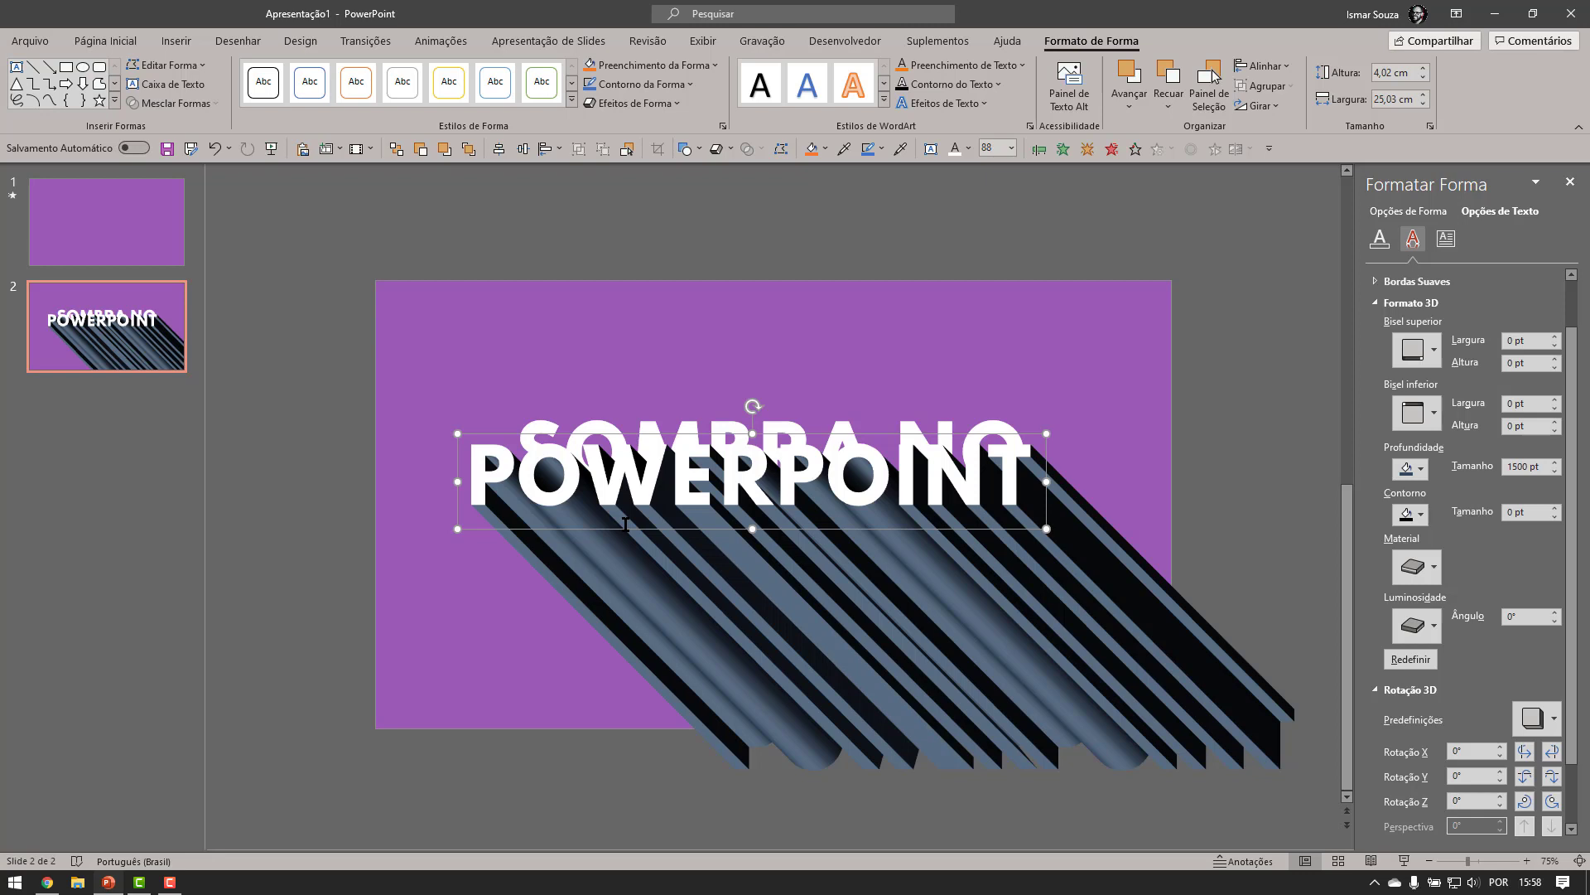
key("ctrl+z")
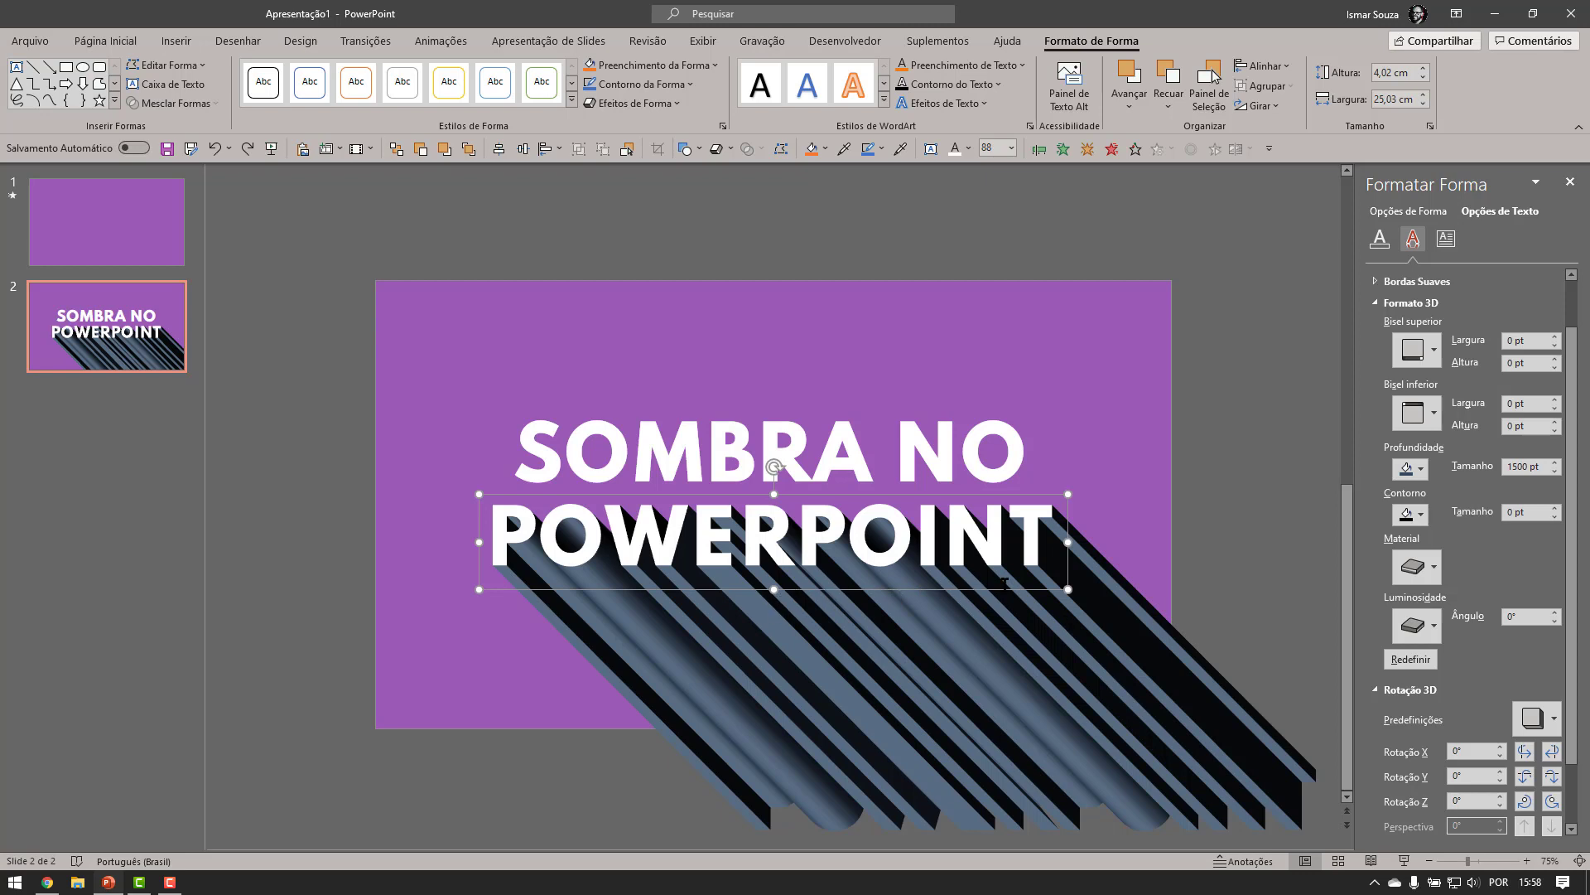
Give the "POWERPOINT" text's 3D format the first Standard (Padrão) material and the first Special (Especial) lighting for a flat shadow.
left_click(1438, 571)
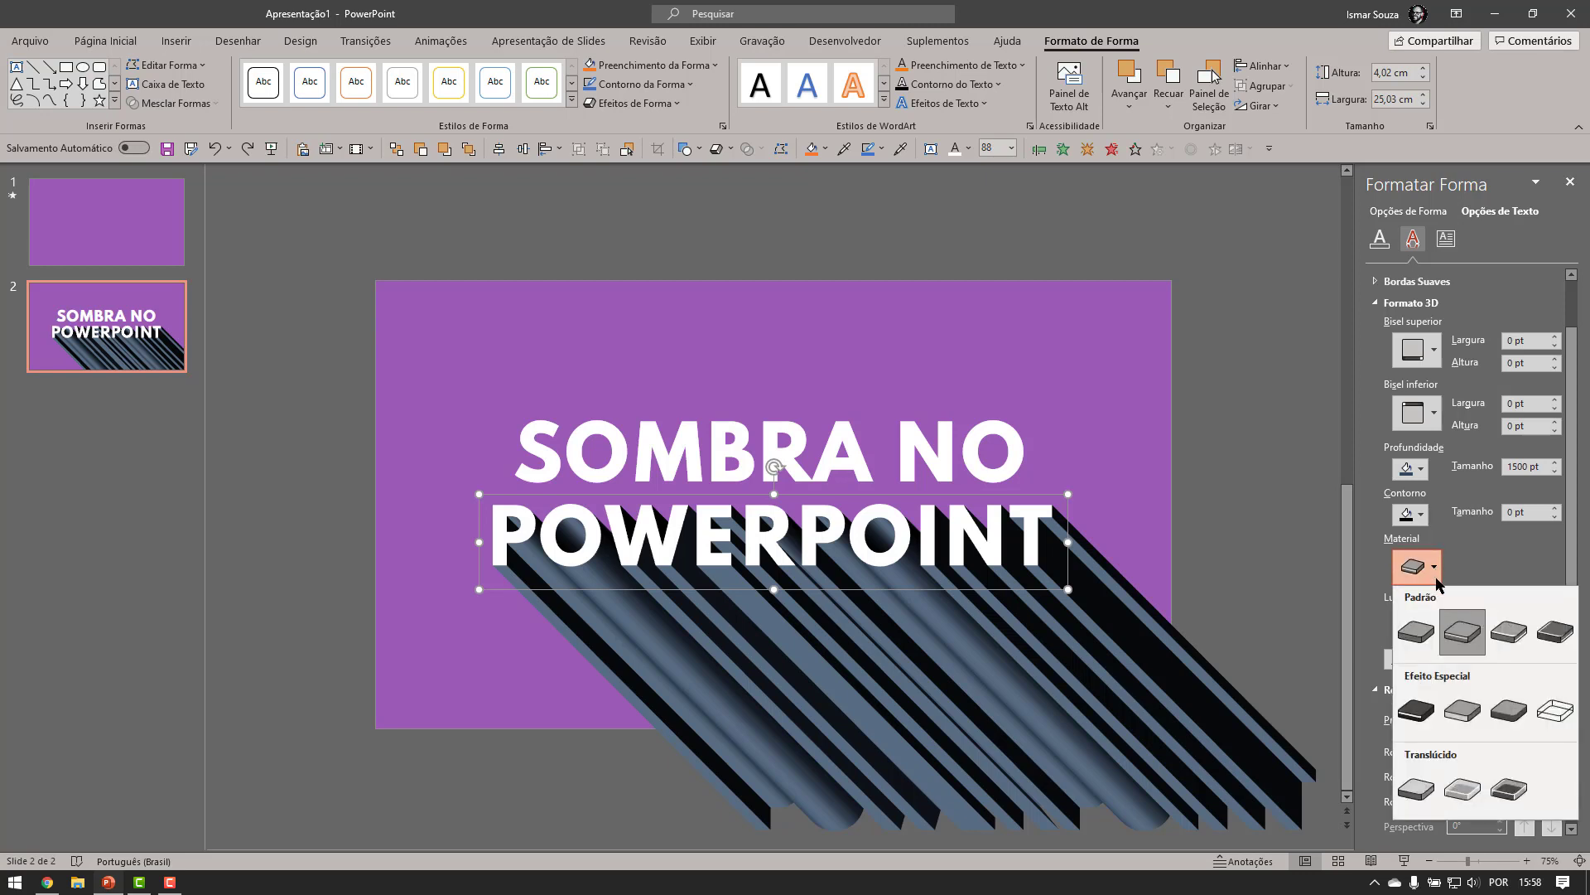
left_click(1416, 636)
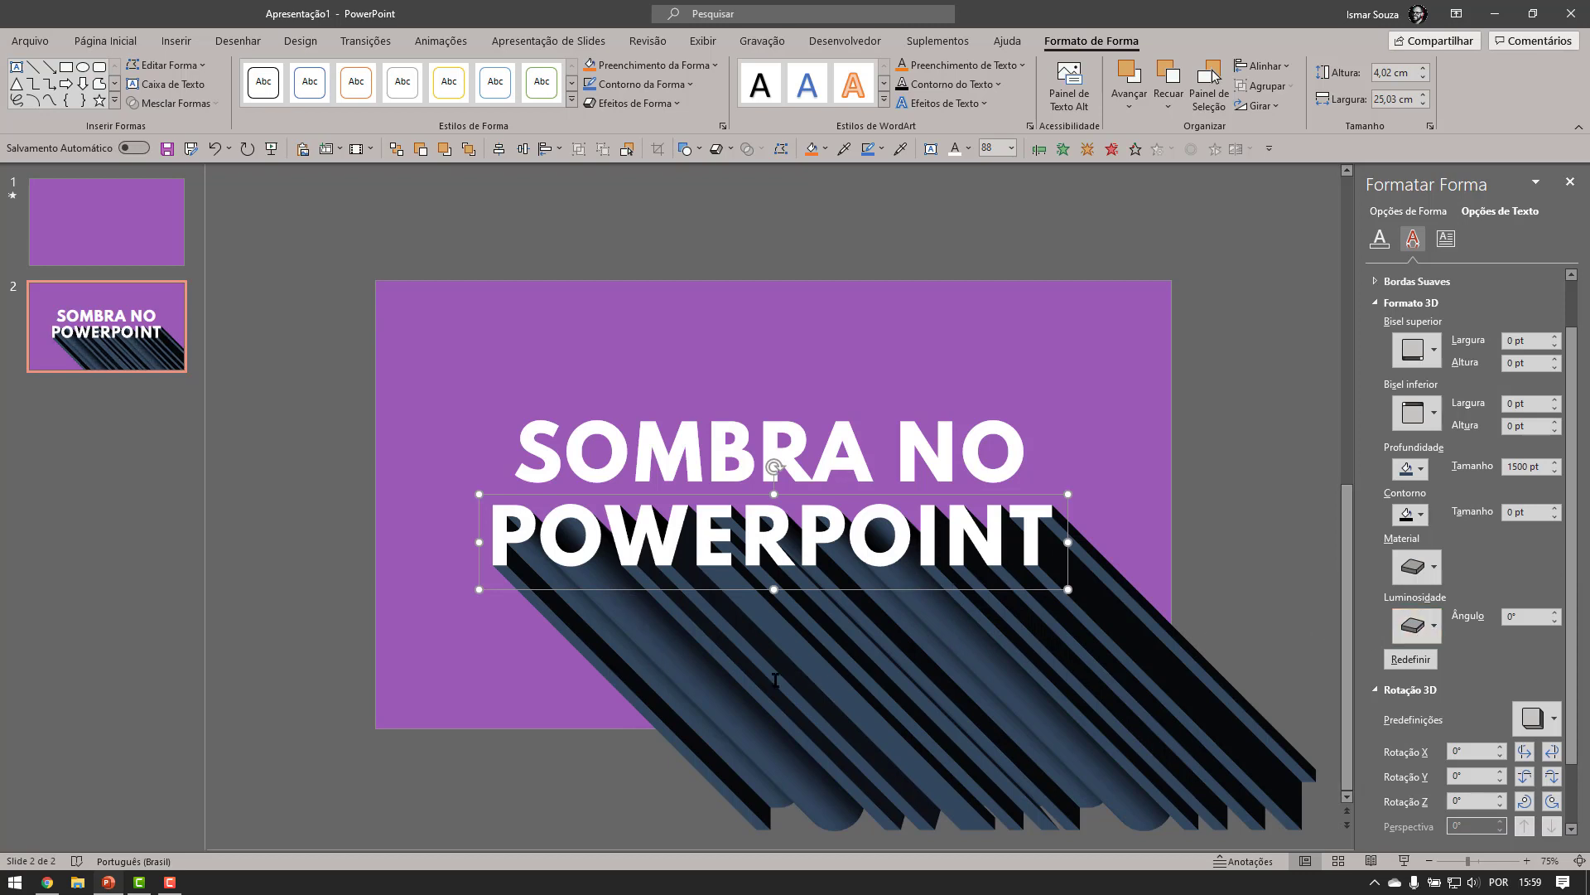
left_click(1422, 635)
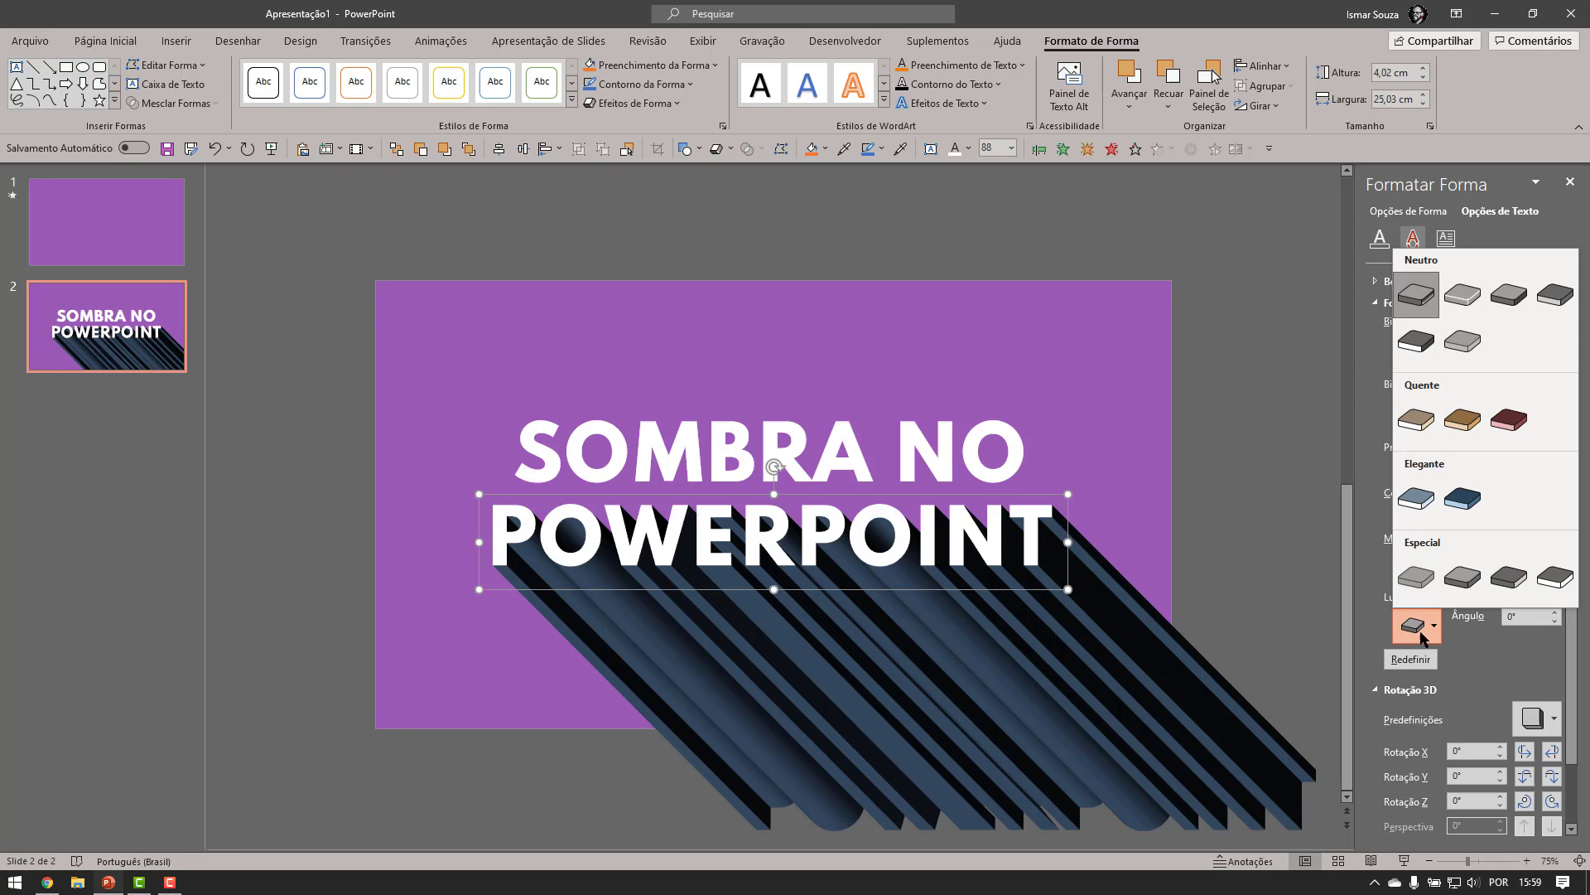
left_click(1416, 578)
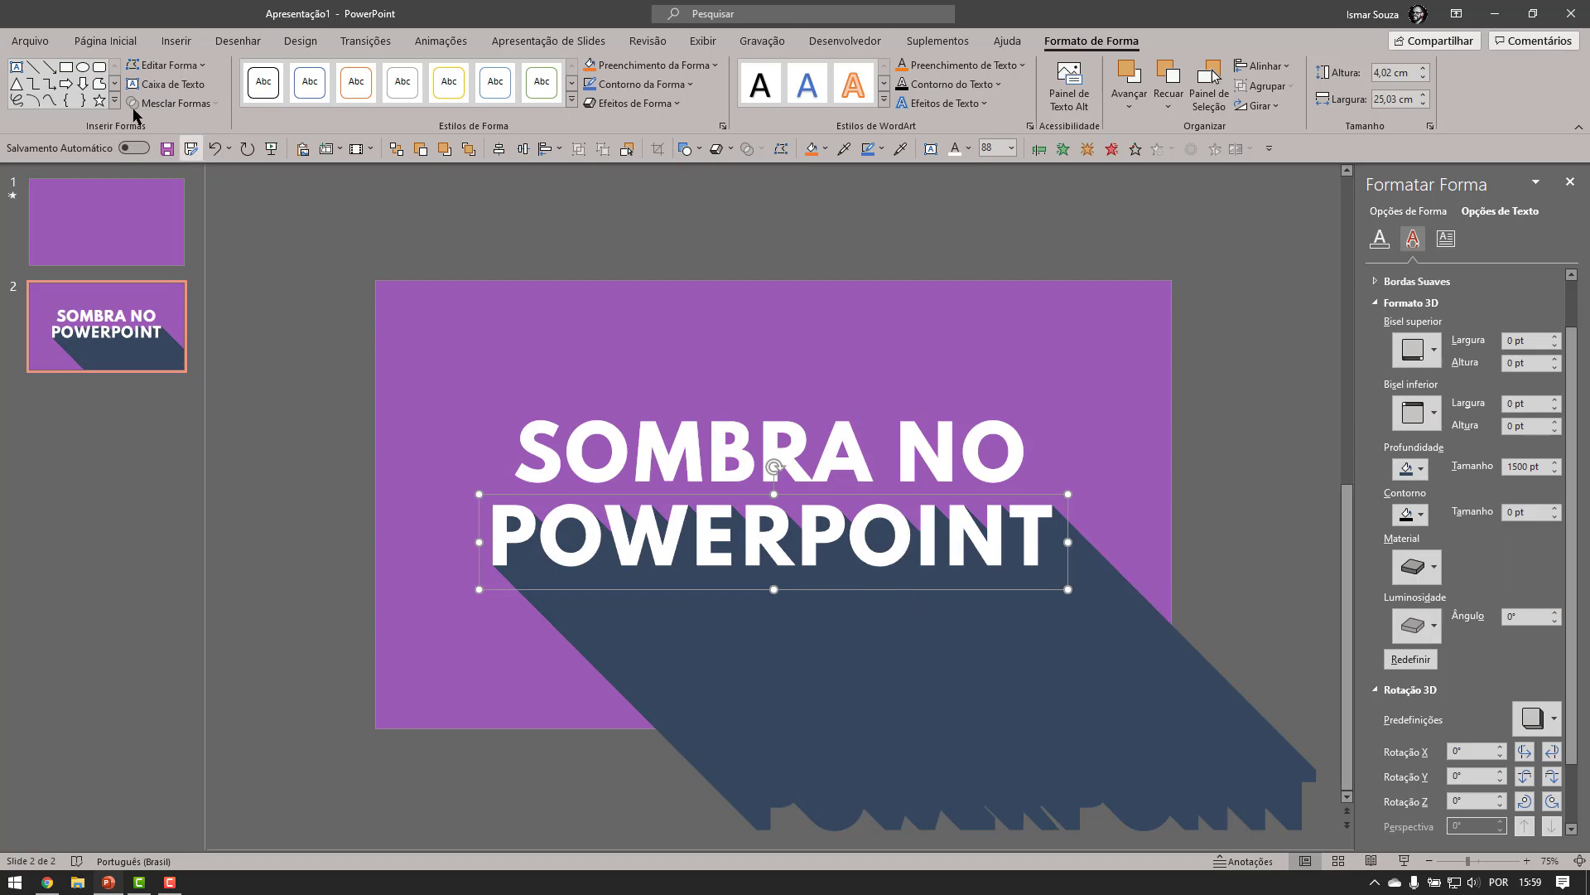
left_click(124, 42)
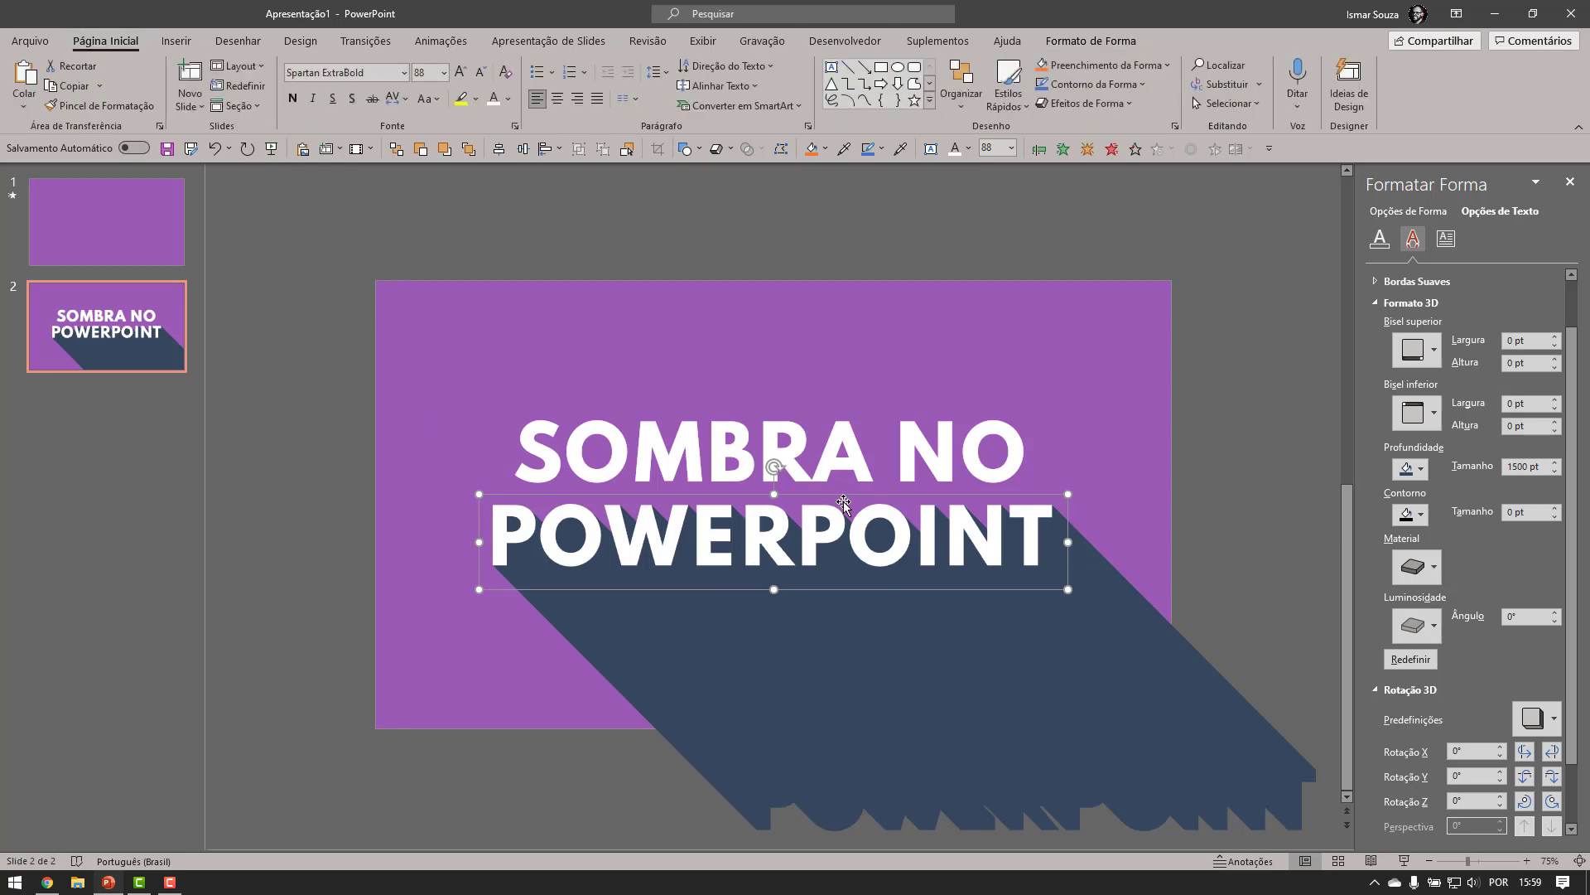
Copy the "POWERPOINT" text's formatting onto the "SOMBRA NO" line with the format painter.
left_click(118, 110)
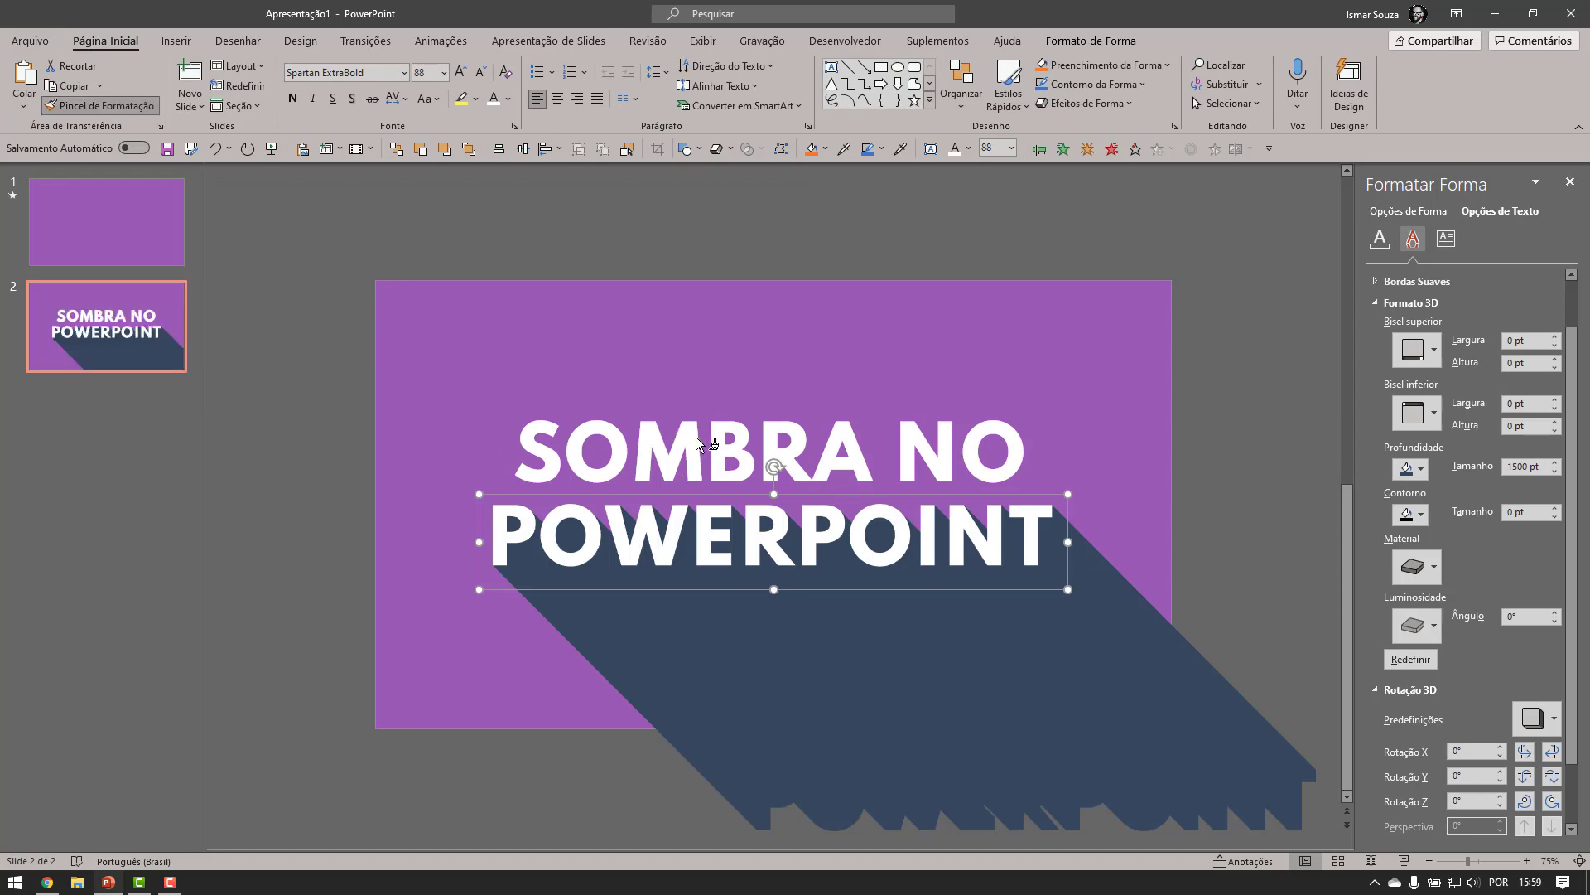
left_click(696, 435)
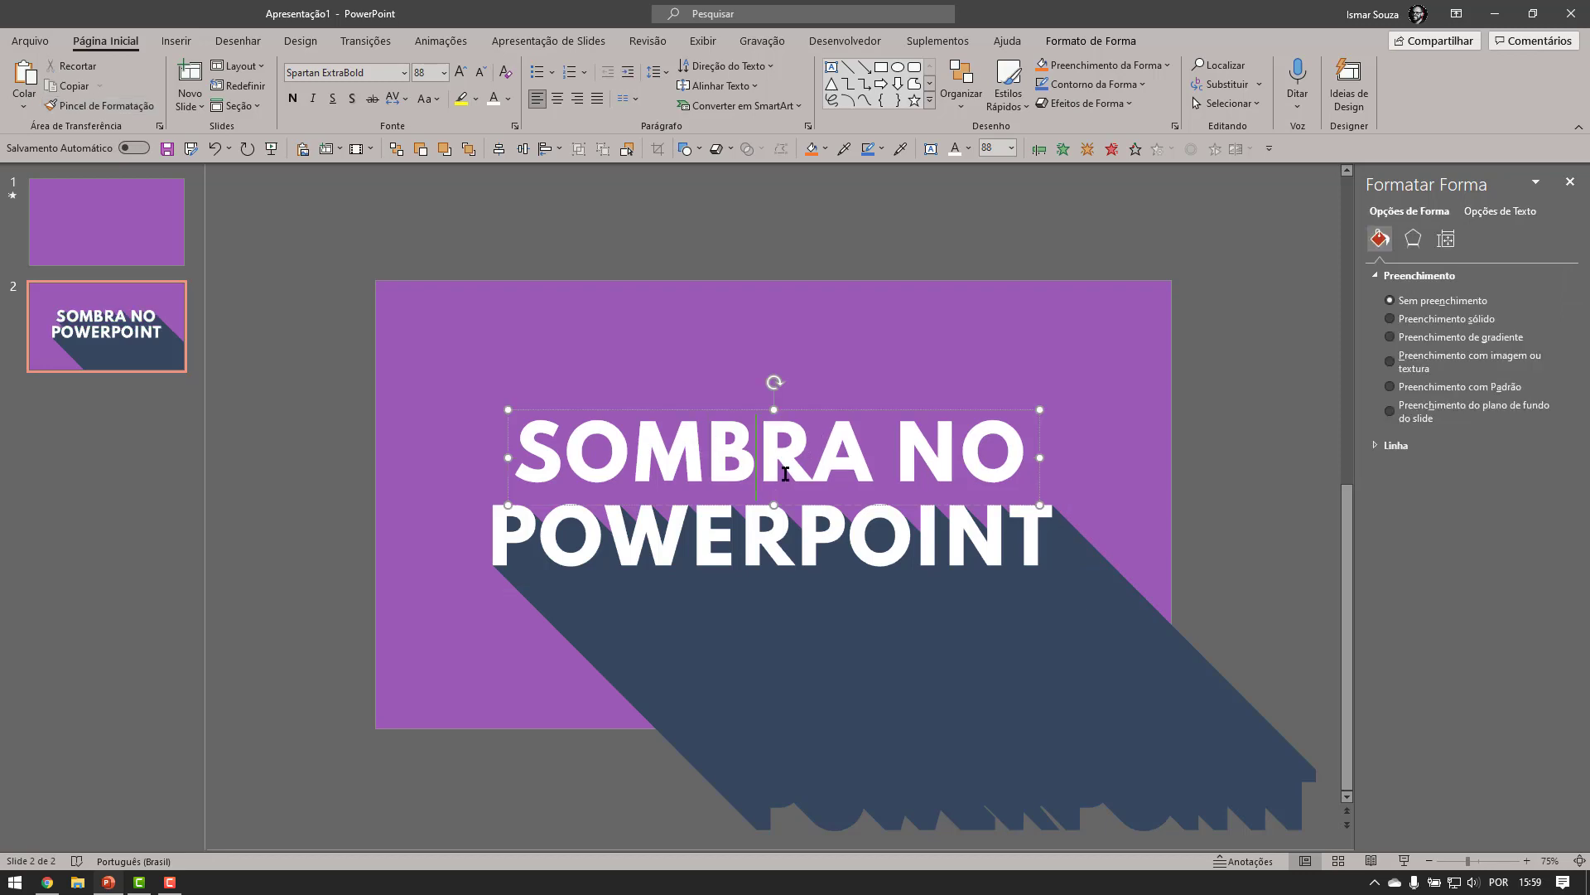
left_click(842, 368)
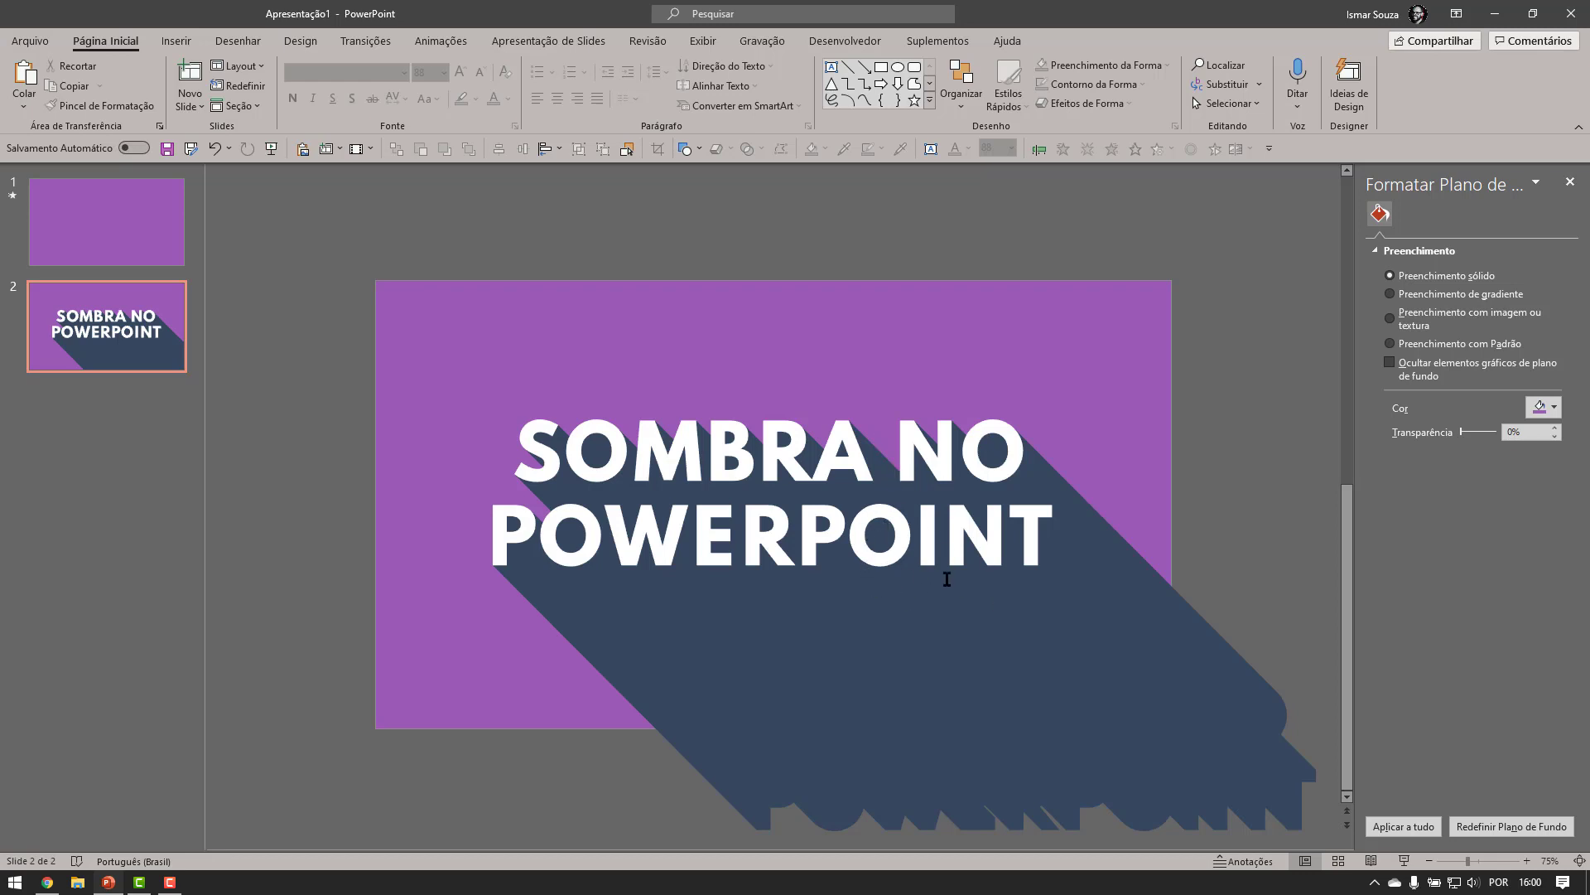
Apply the Surgir entrance animation to both title lines and preview it.
left_click(872, 546)
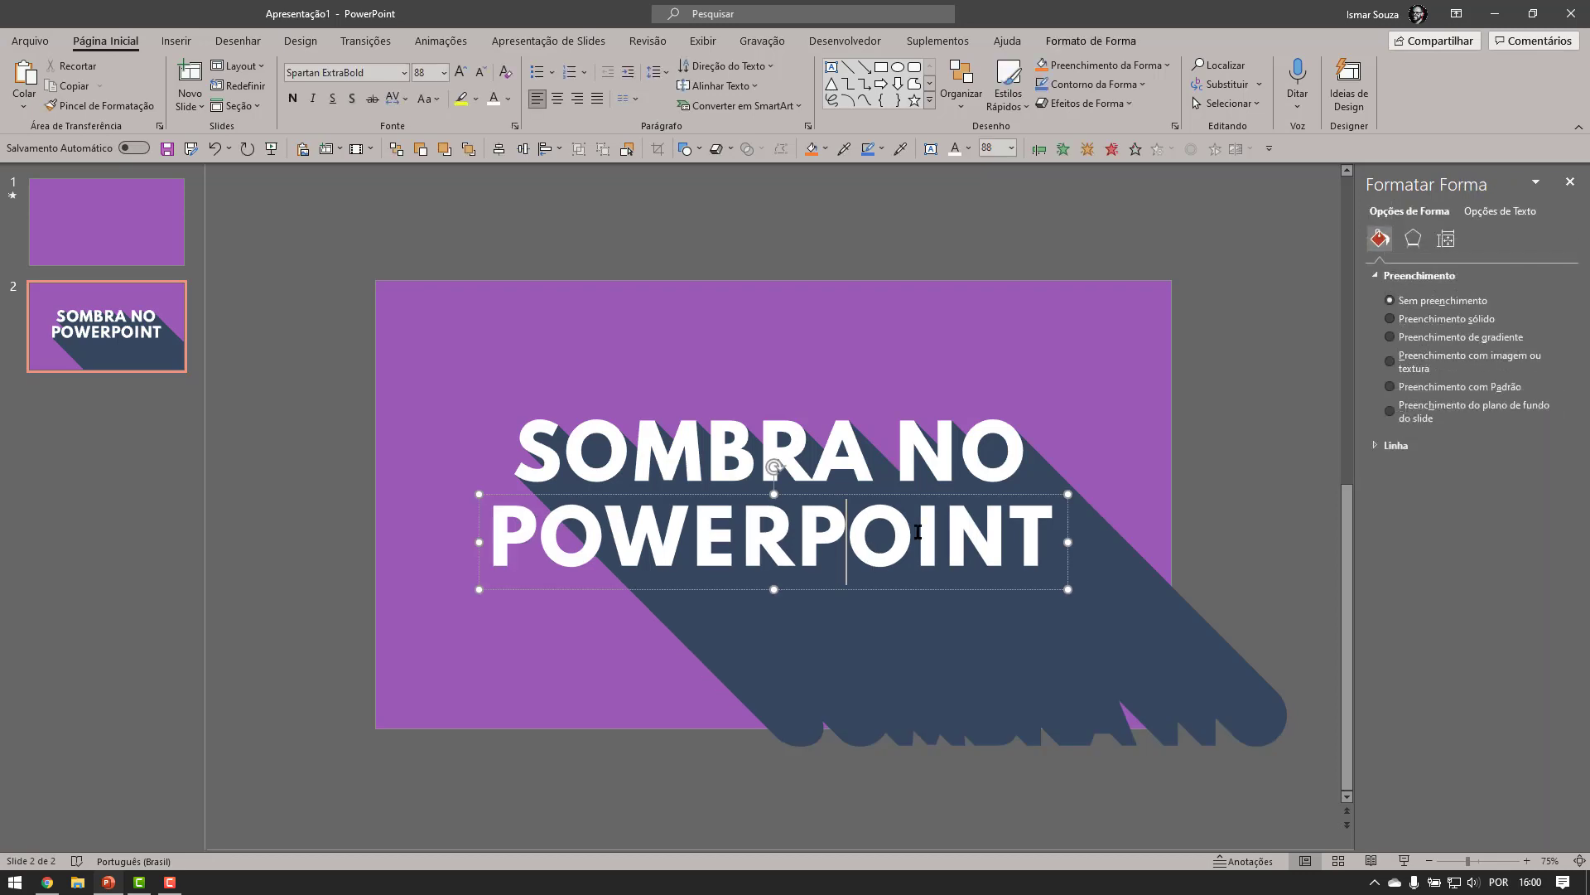
left_click(842, 446, "shift")
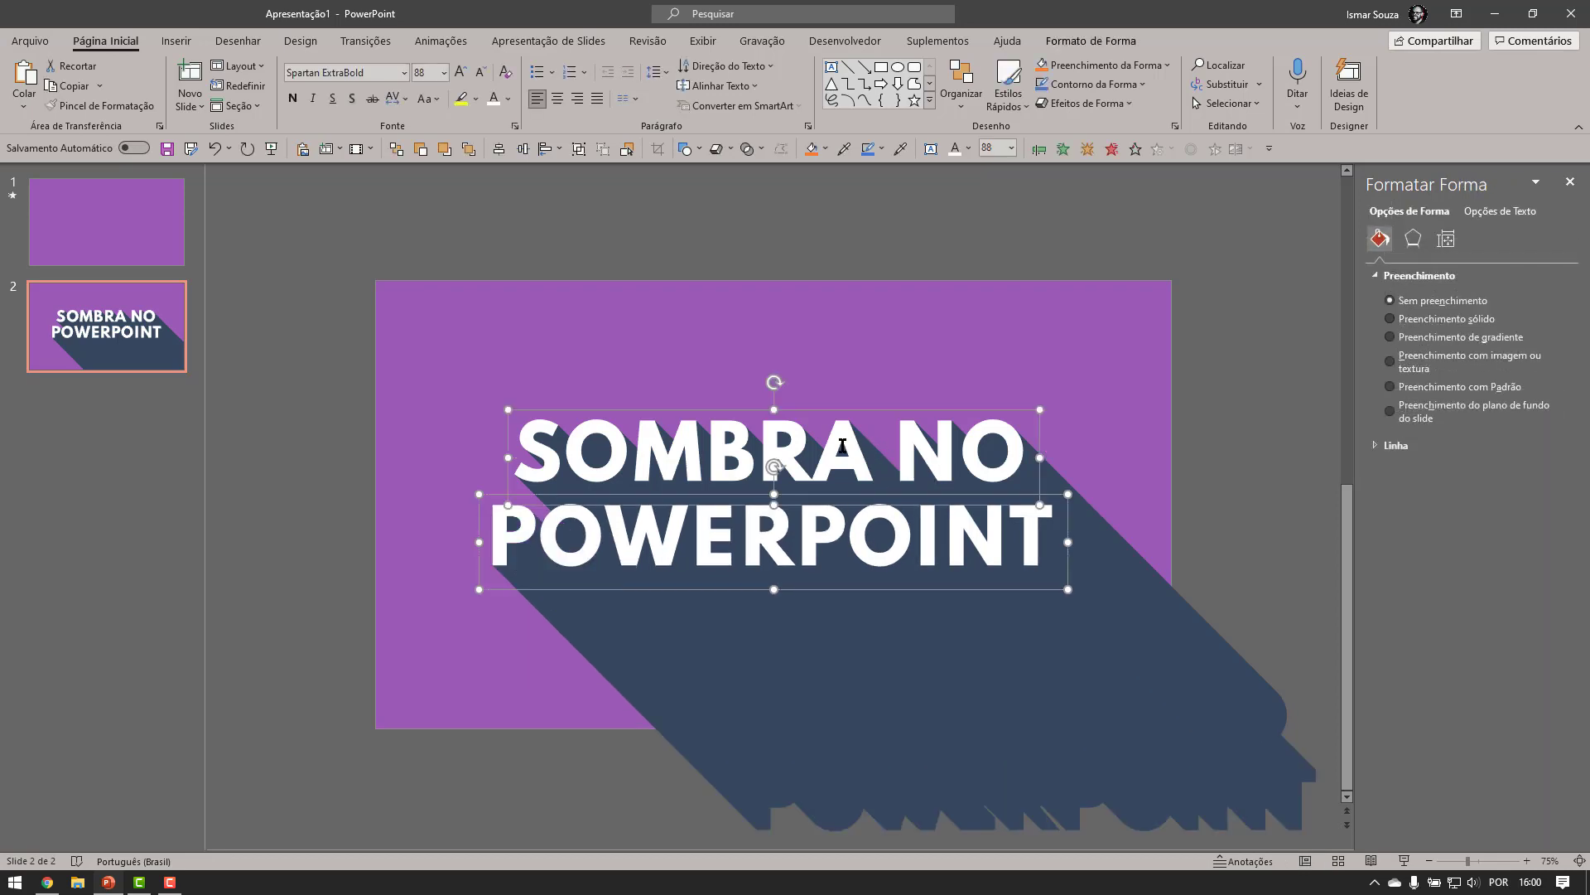
left_click(443, 43)
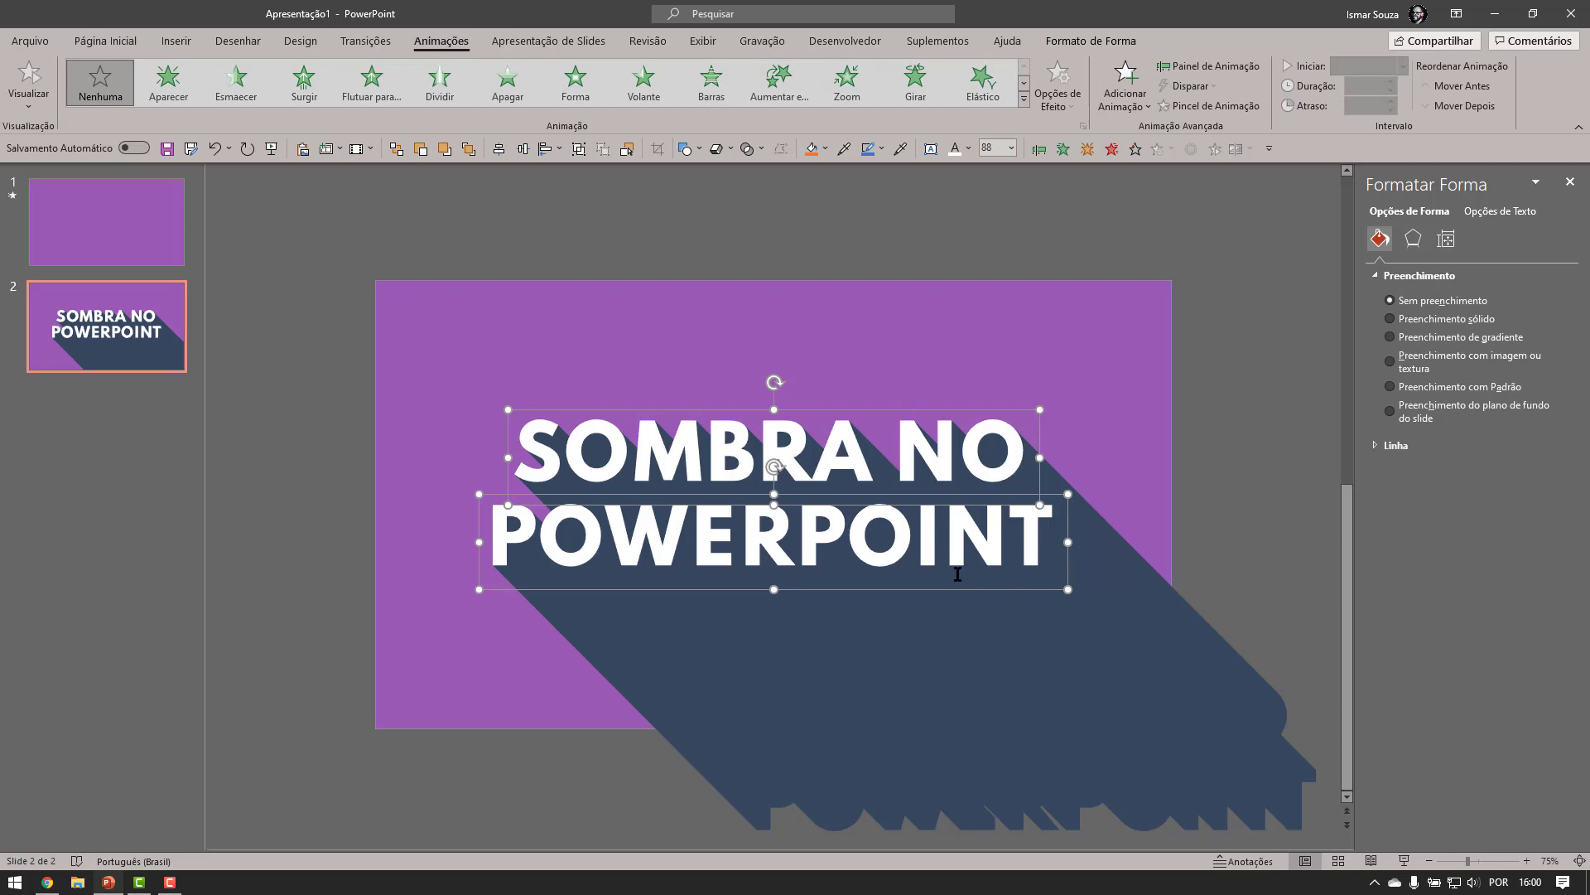
left_click(313, 89)
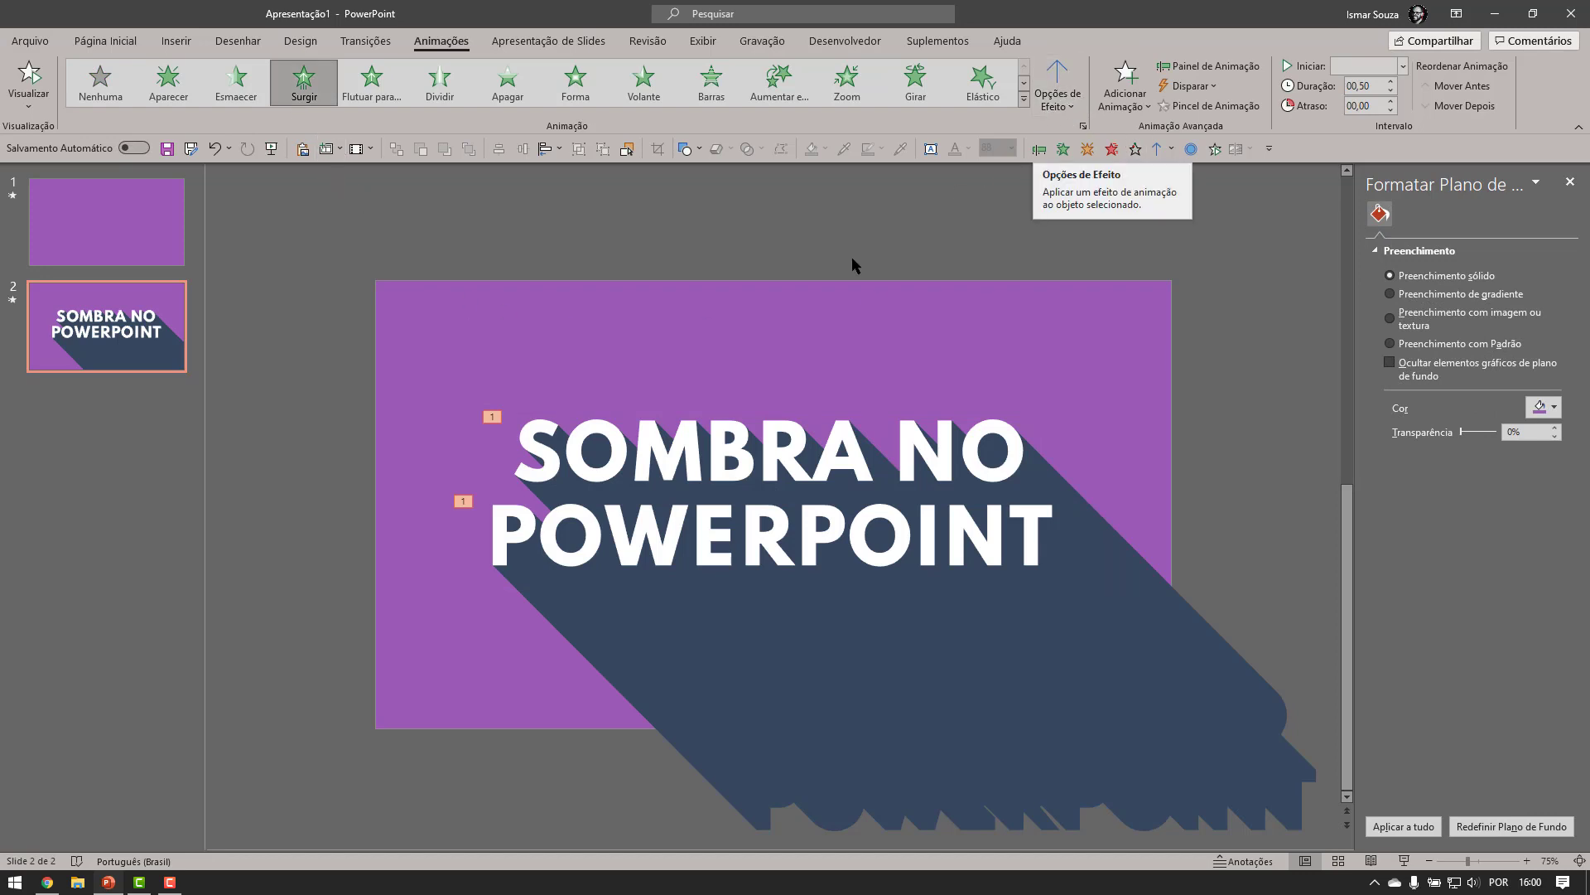
left_click(28, 82)
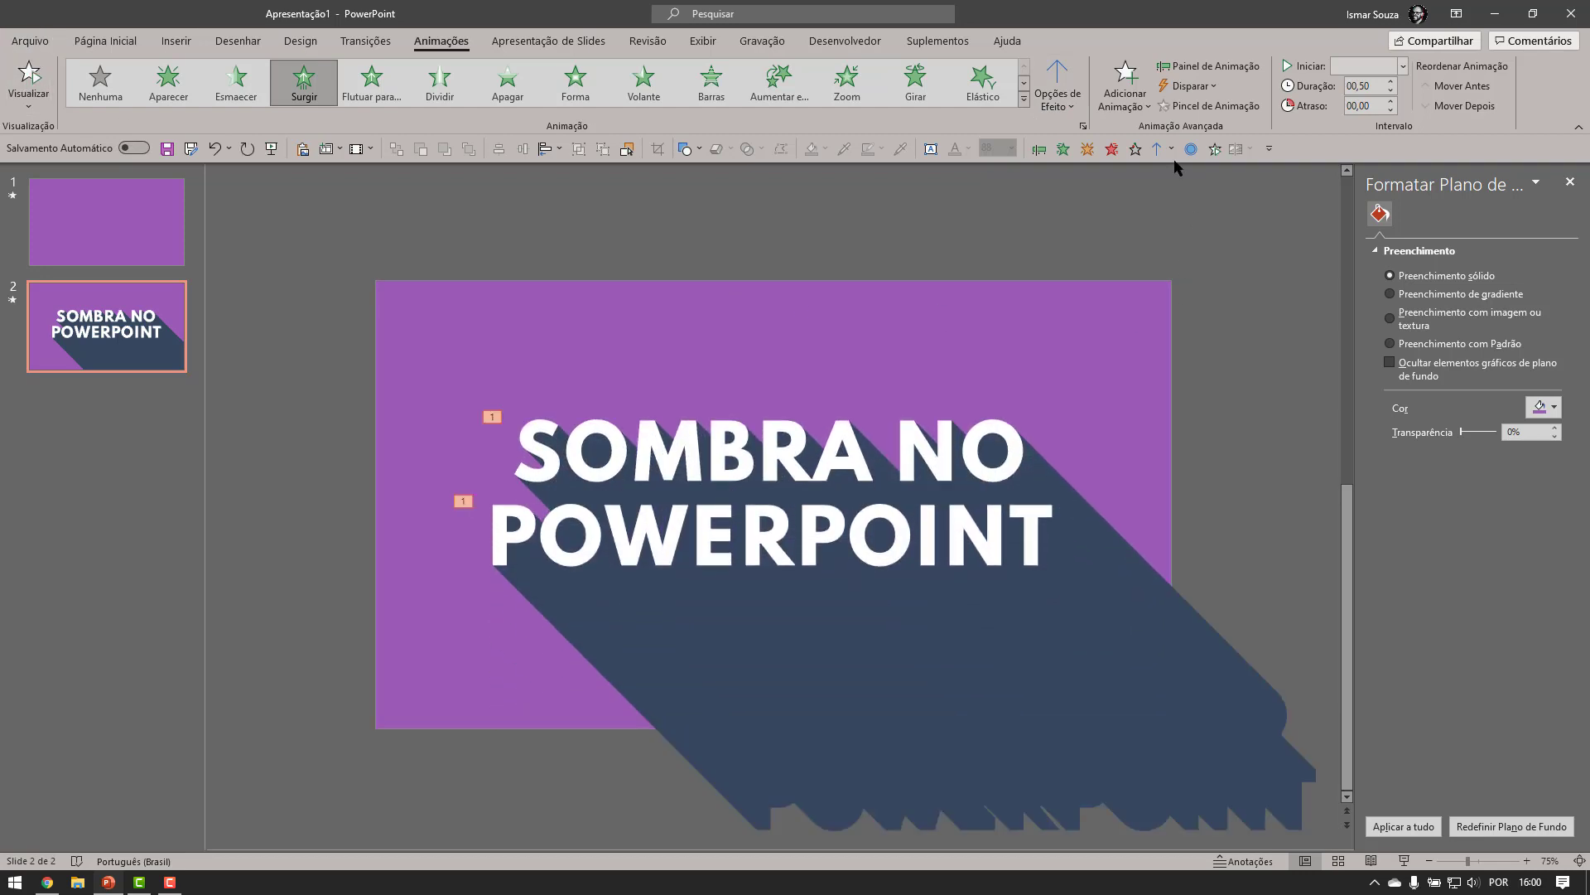
Set the Surgir animation's direction to "Do canto direito inferior" for both lines and preview it.
left_click(1058, 90)
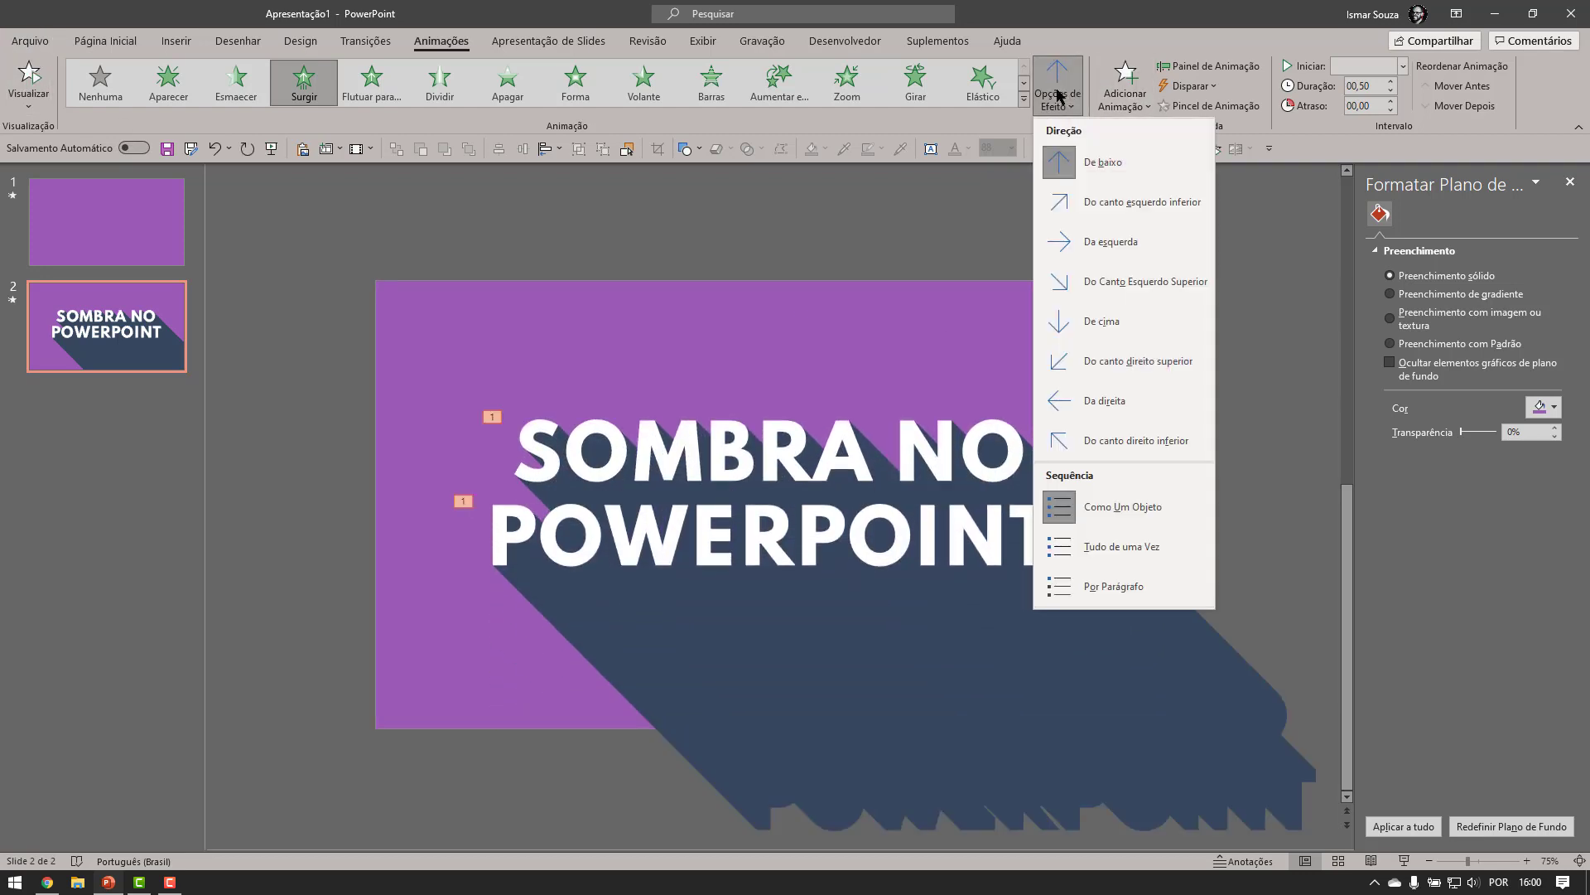
left_click(1160, 443)
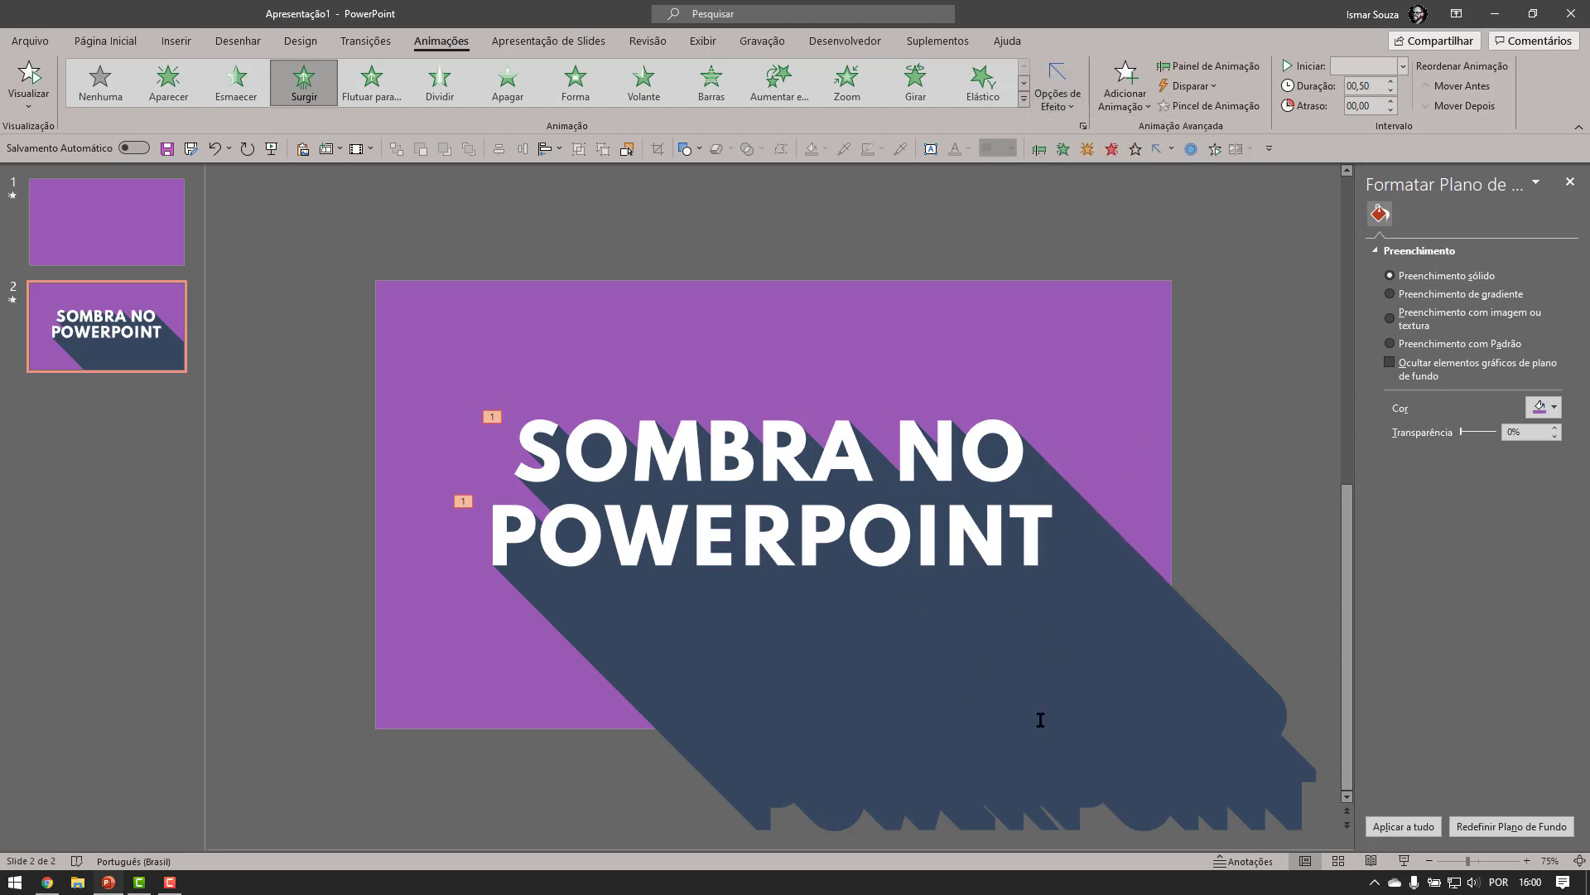
left_click(22, 70)
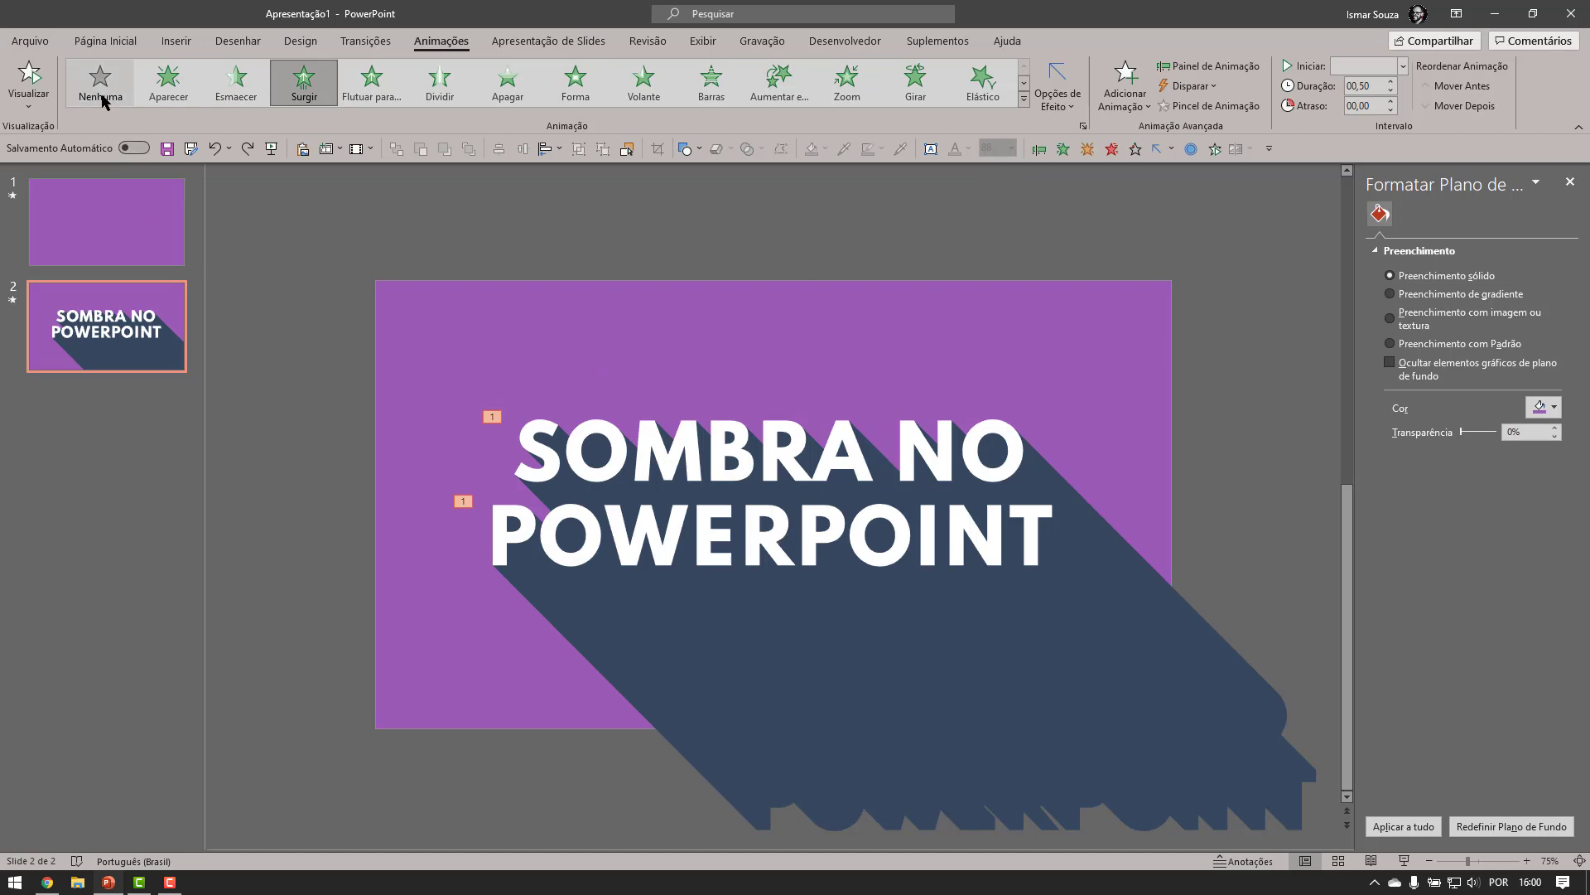
Remove the entrance animation from both title lines.
left_click(706, 462)
left_click(757, 543, "shift")
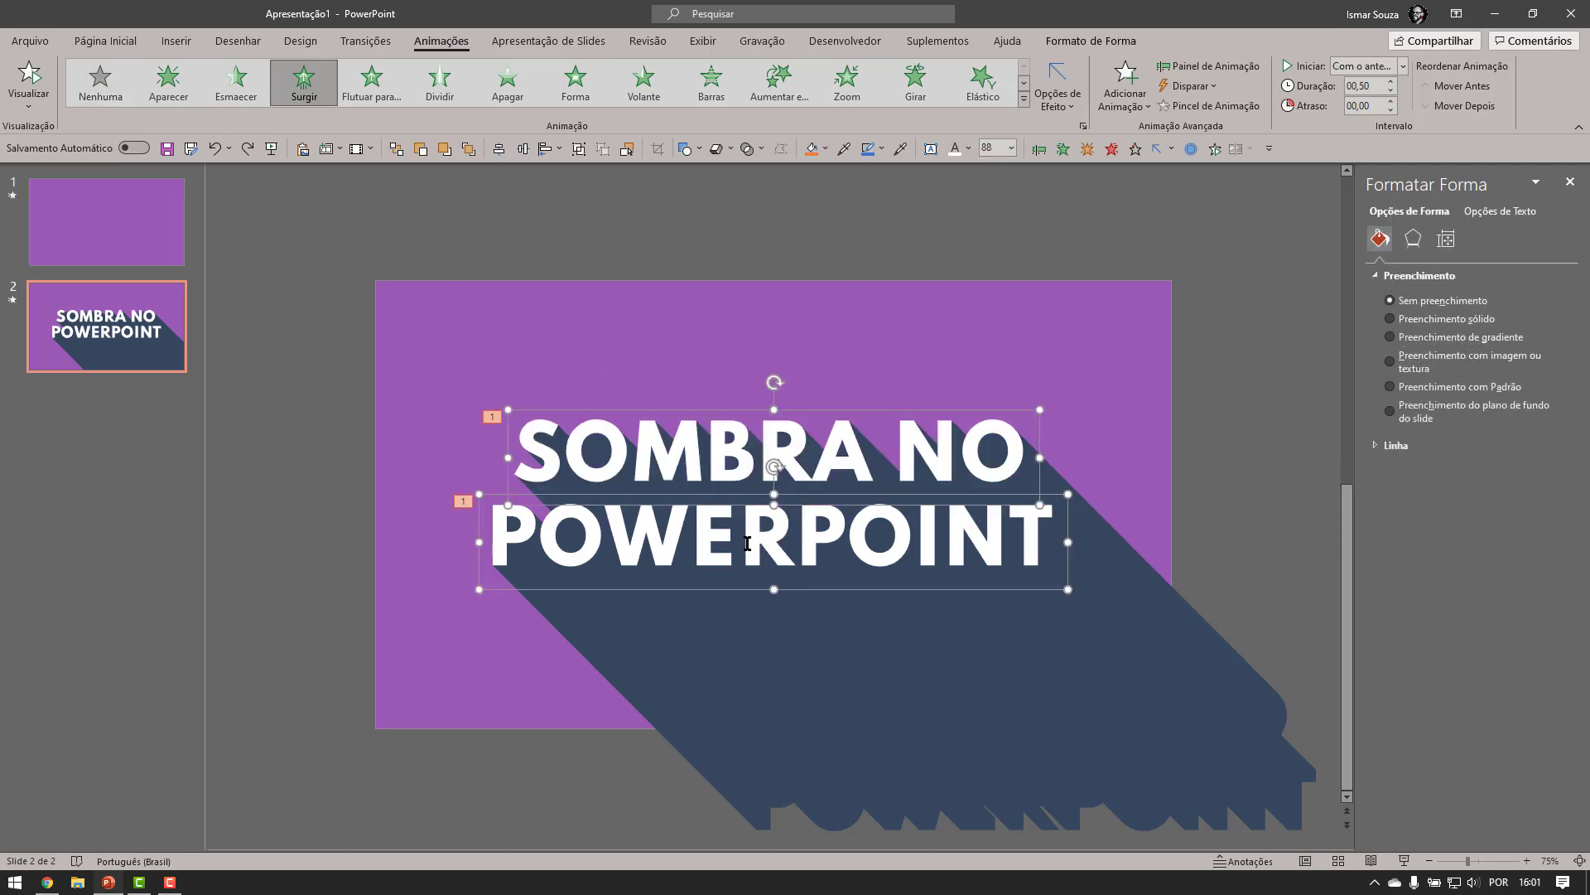
left_click(99, 82)
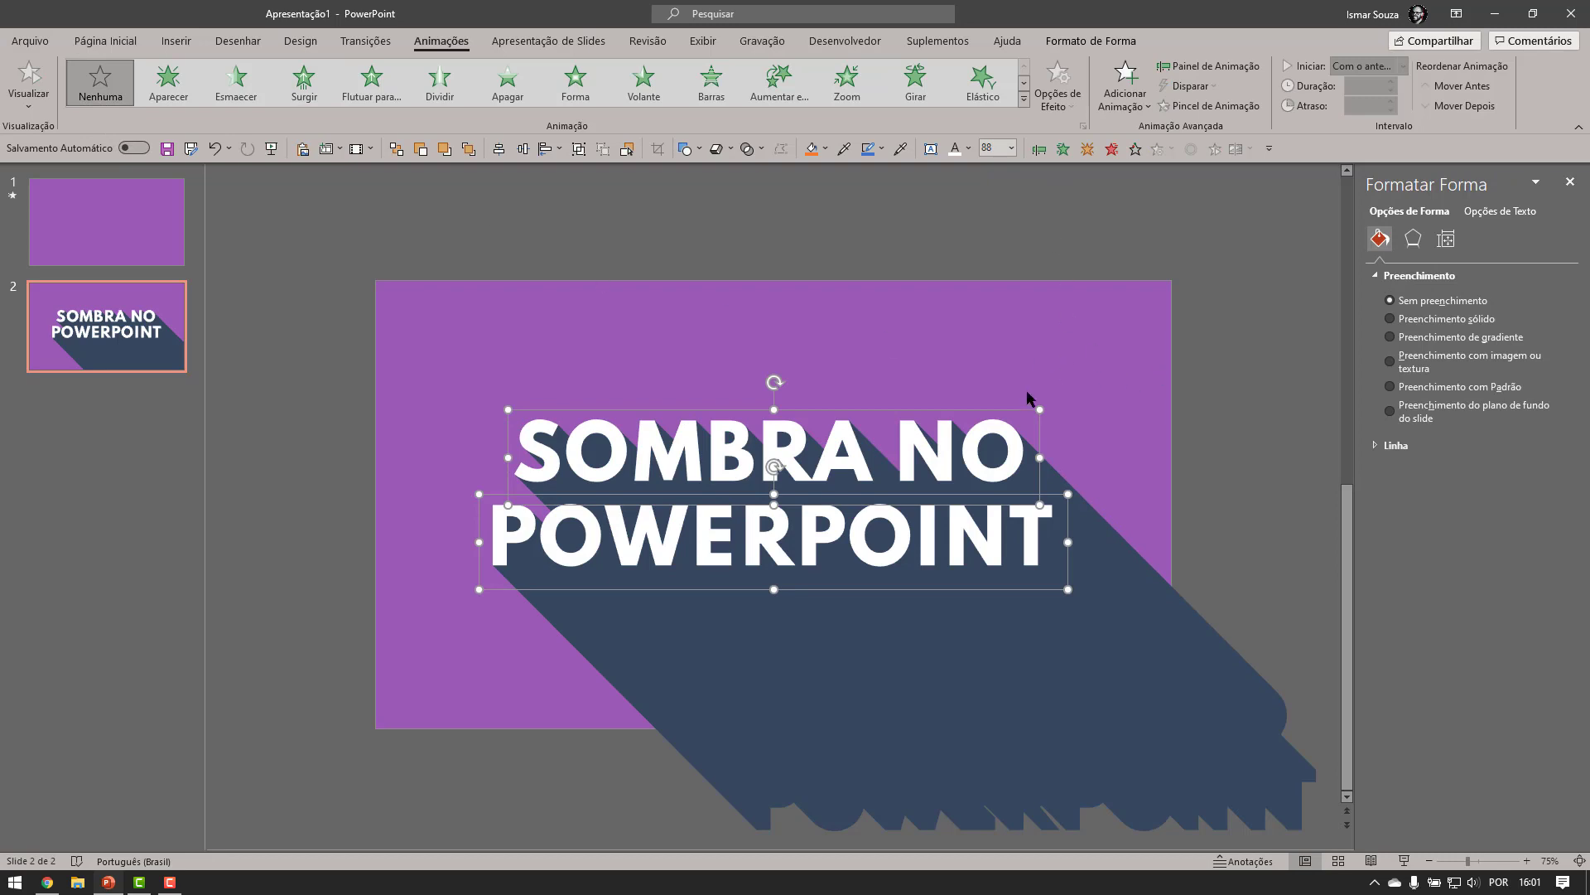
Move both title lines off the slide, below its lower-right area, and add a Linhas motion path to "SOMBRA NO".
left_click_drag(847, 419, 1128, 746)
key("Escape")
left_click(986, 668)
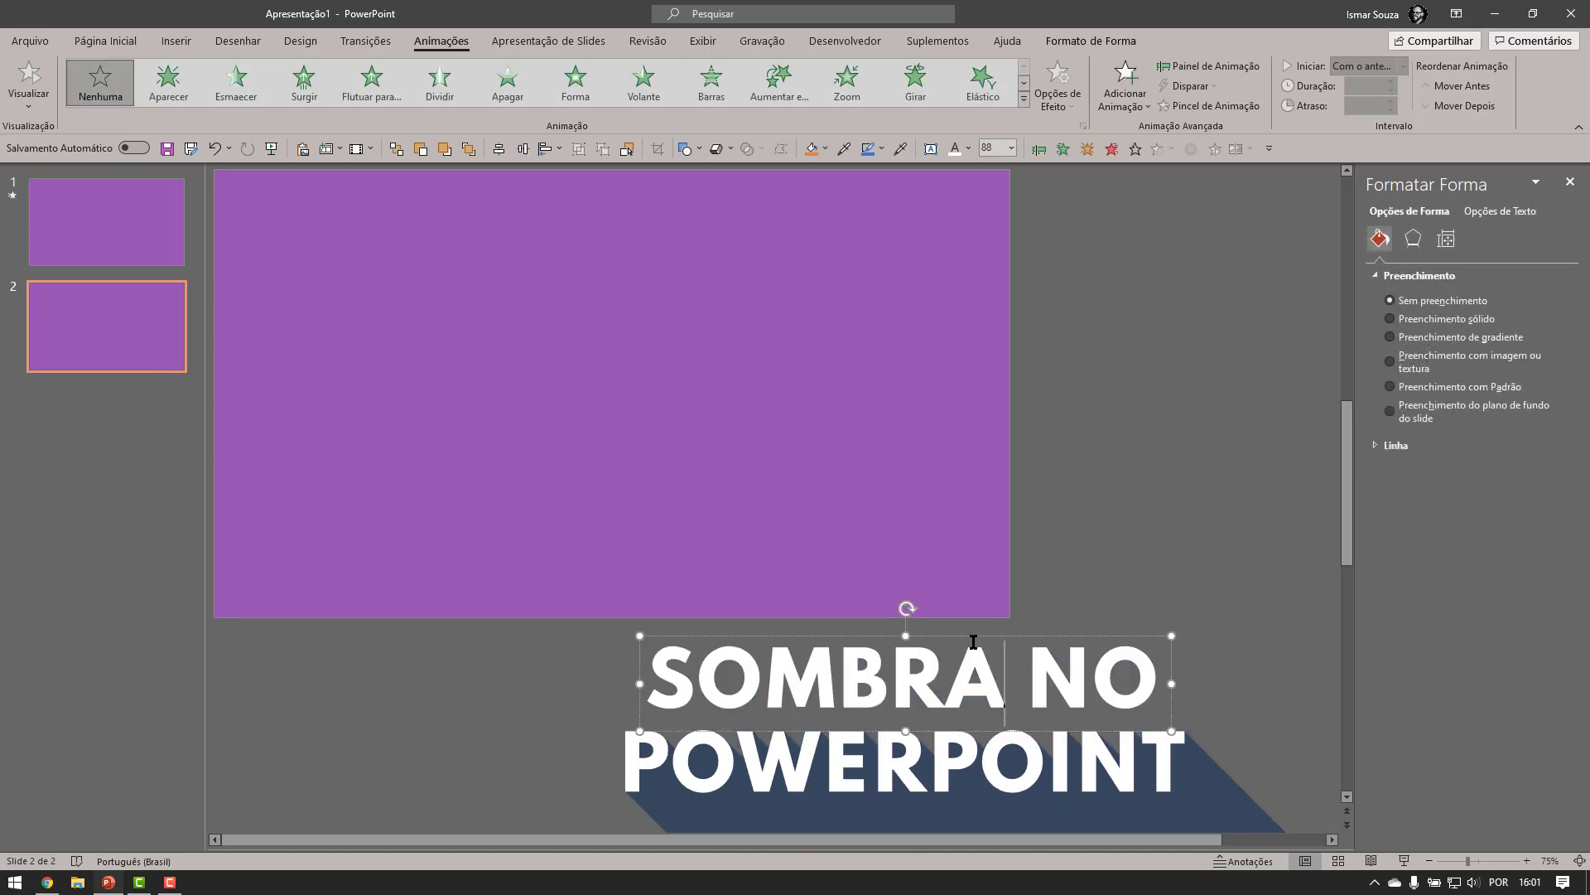
left_click(1026, 101)
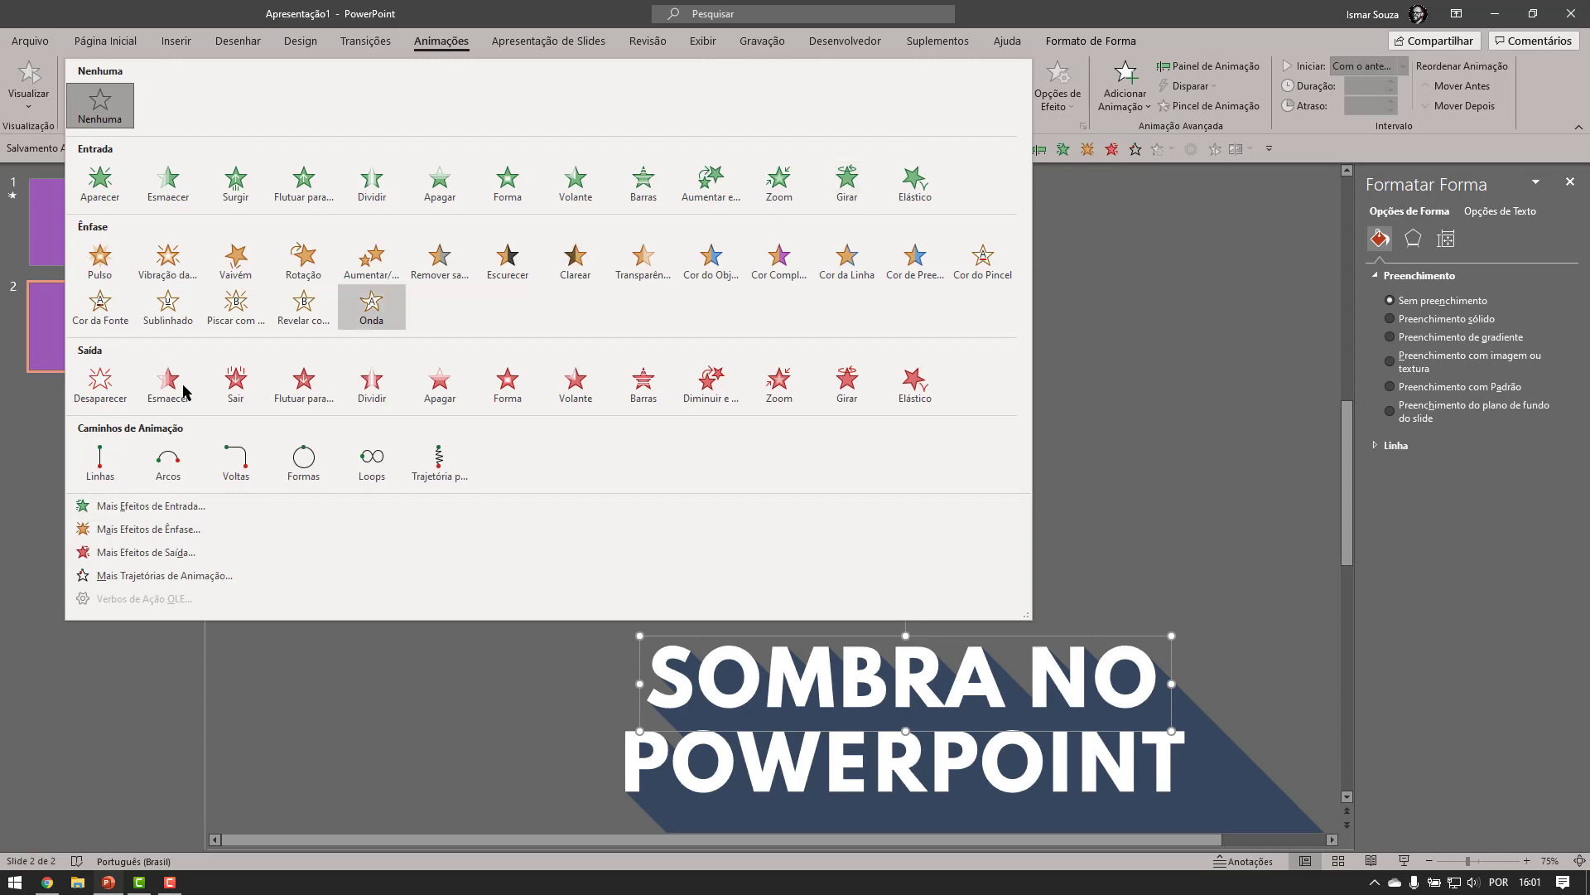
left_click(106, 466)
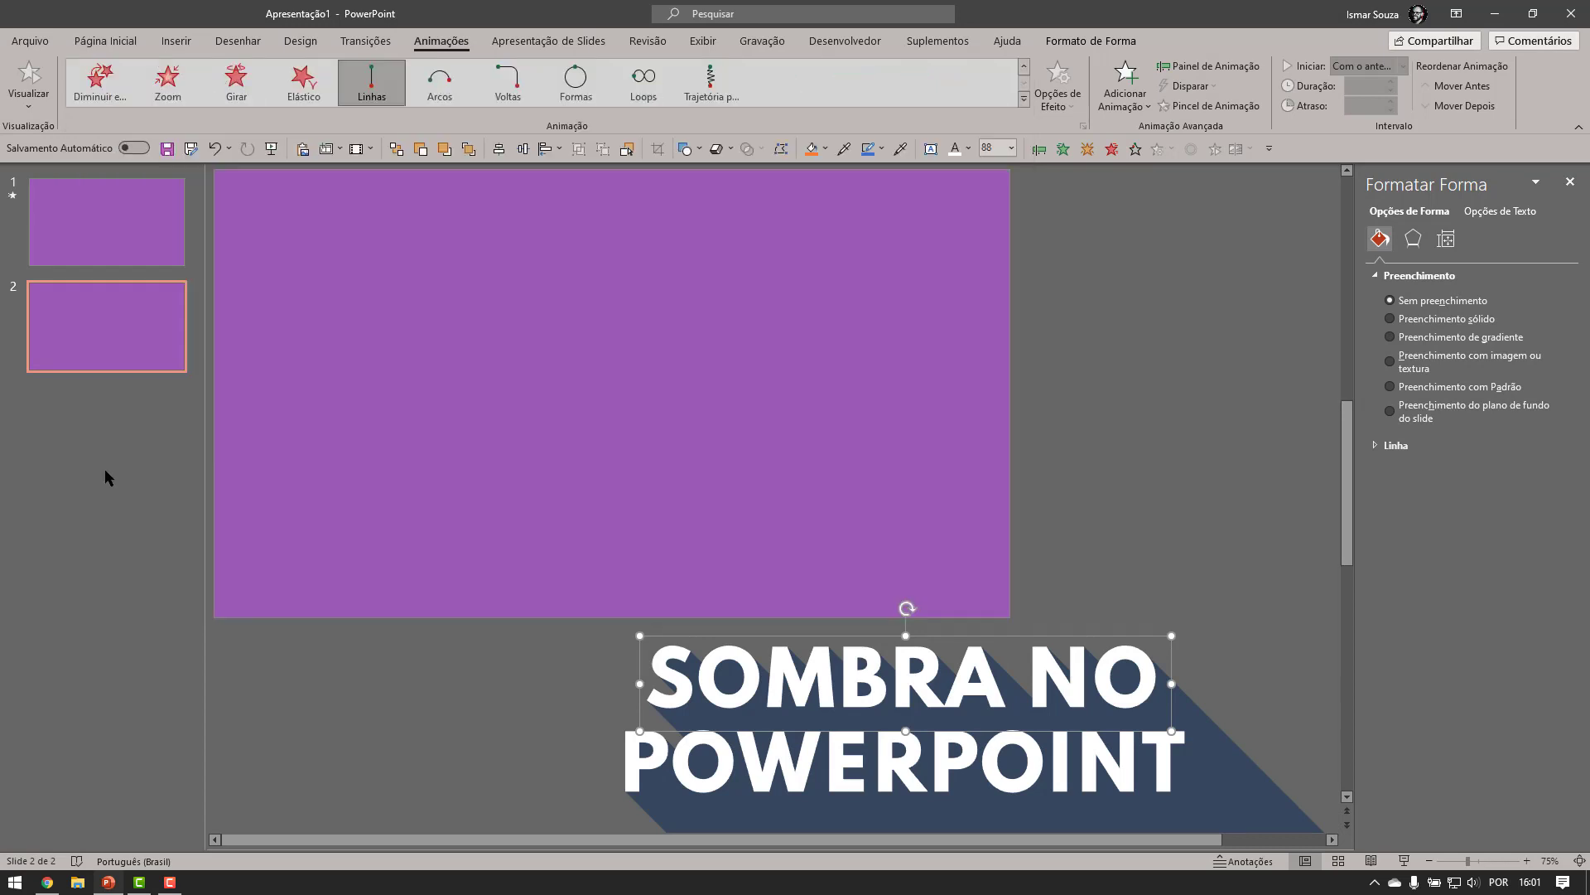
scroll(864, 636, "down", 1)
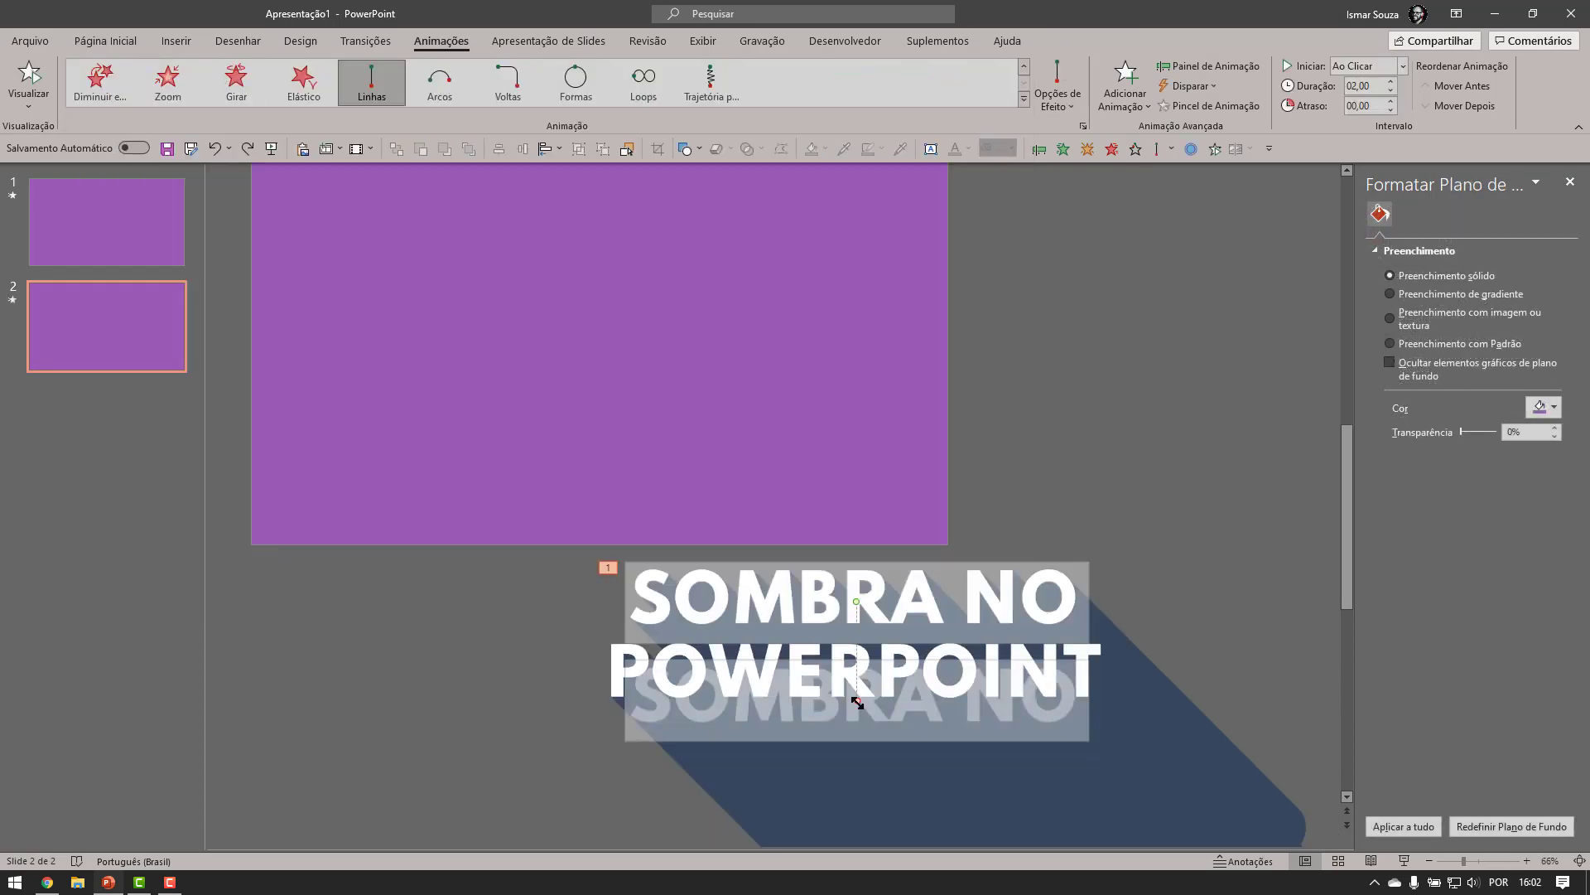
Try moving the end of the "SOMBRA NO" motion path onto the slide, and undo the move.
left_click_drag(860, 702, 722, 430)
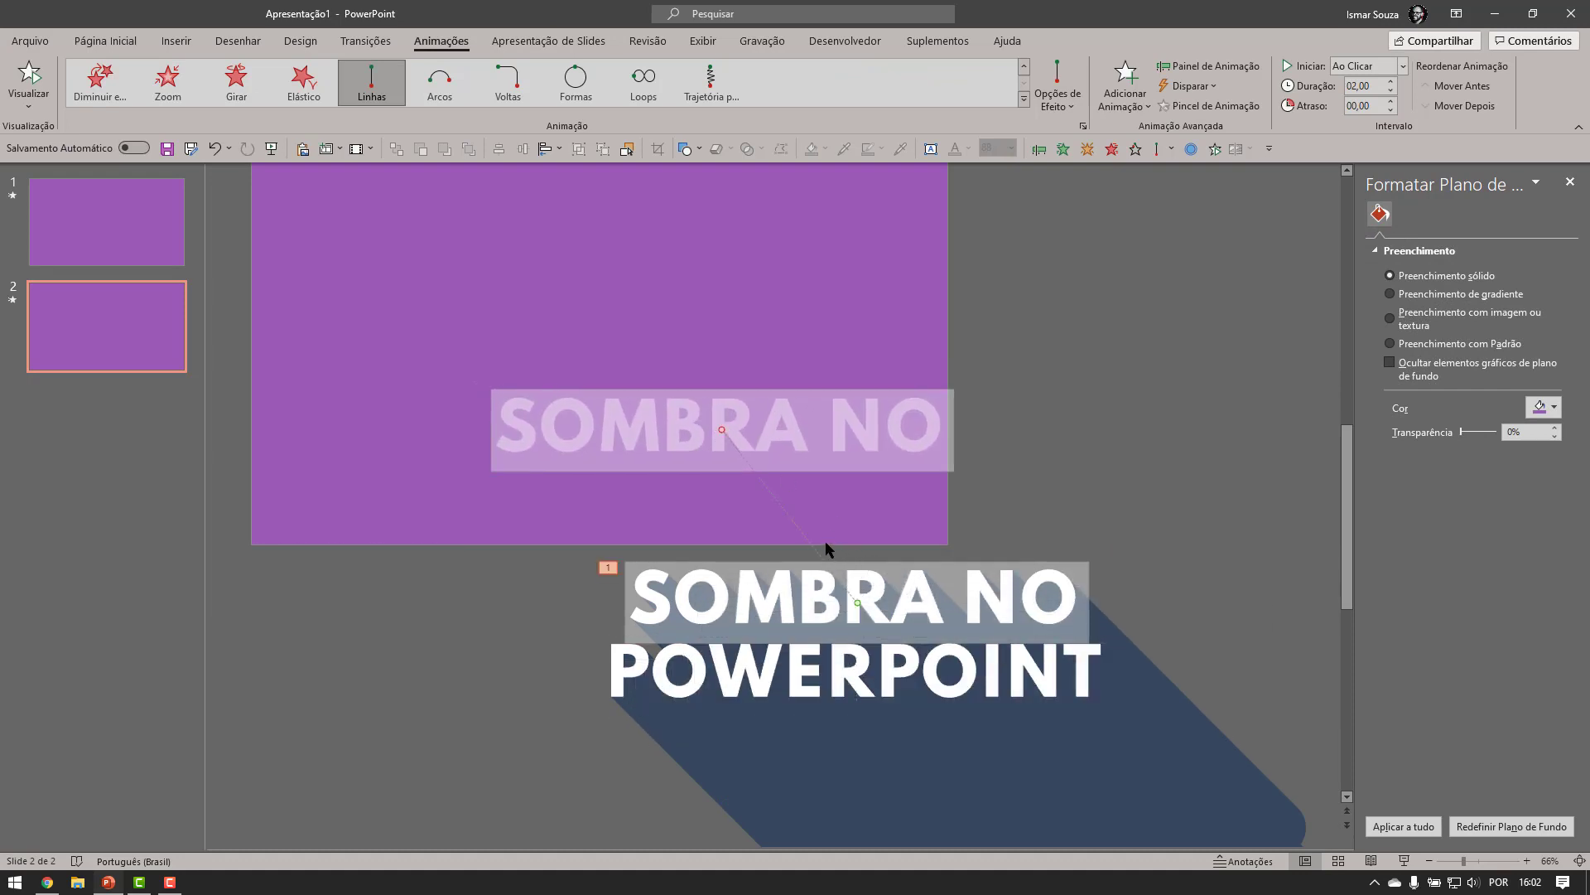
key("ctrl+z")
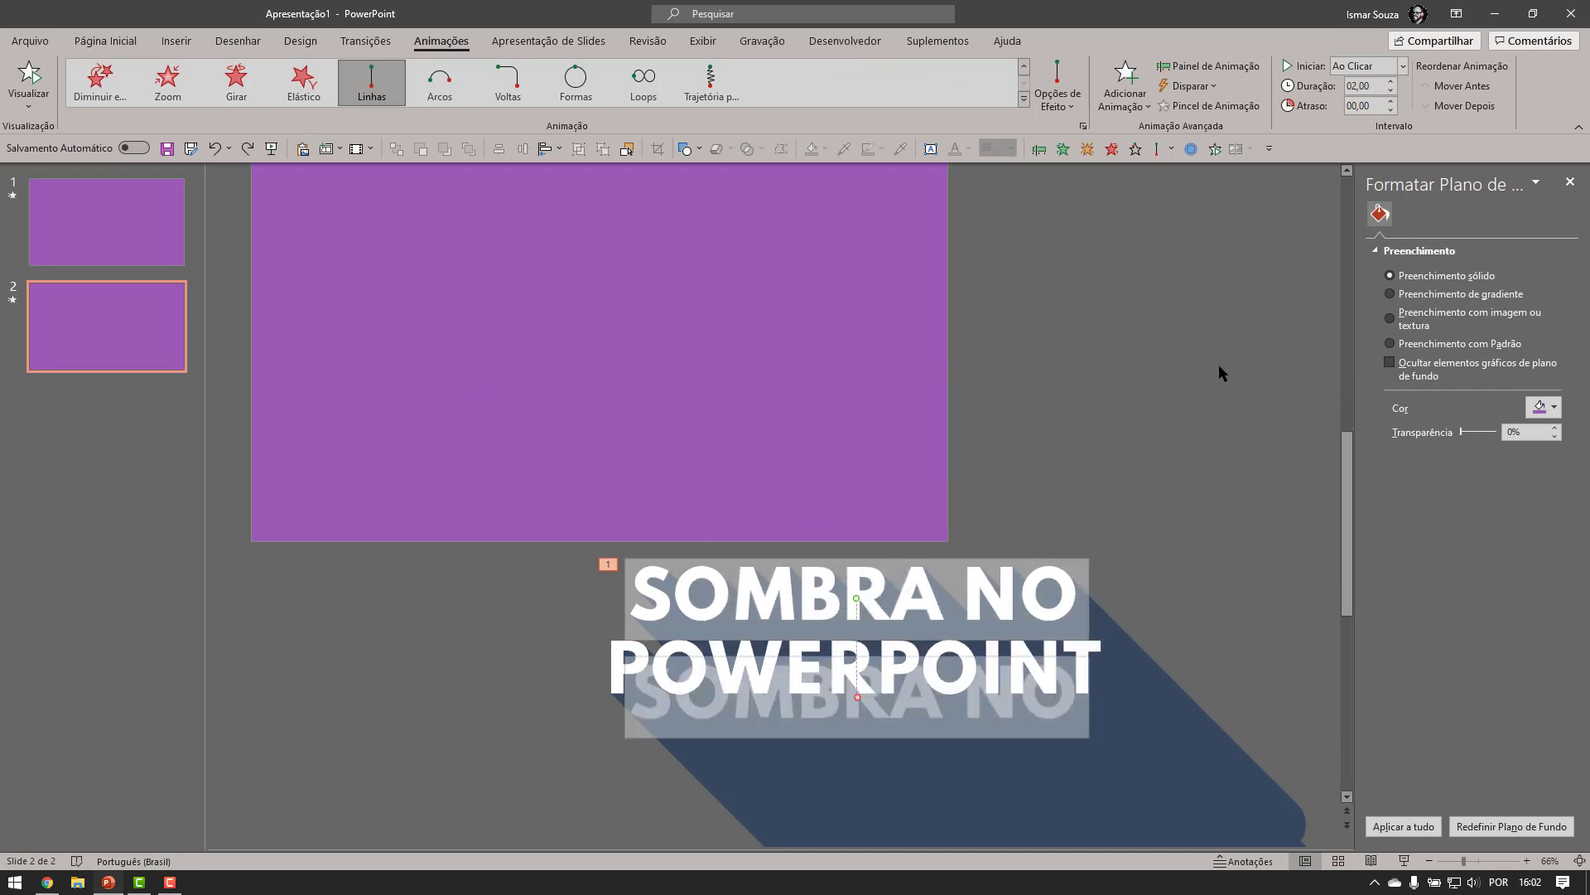
Turn on the slide's drawing guides (Guias).
left_click(1141, 387)
right_click(721, 358)
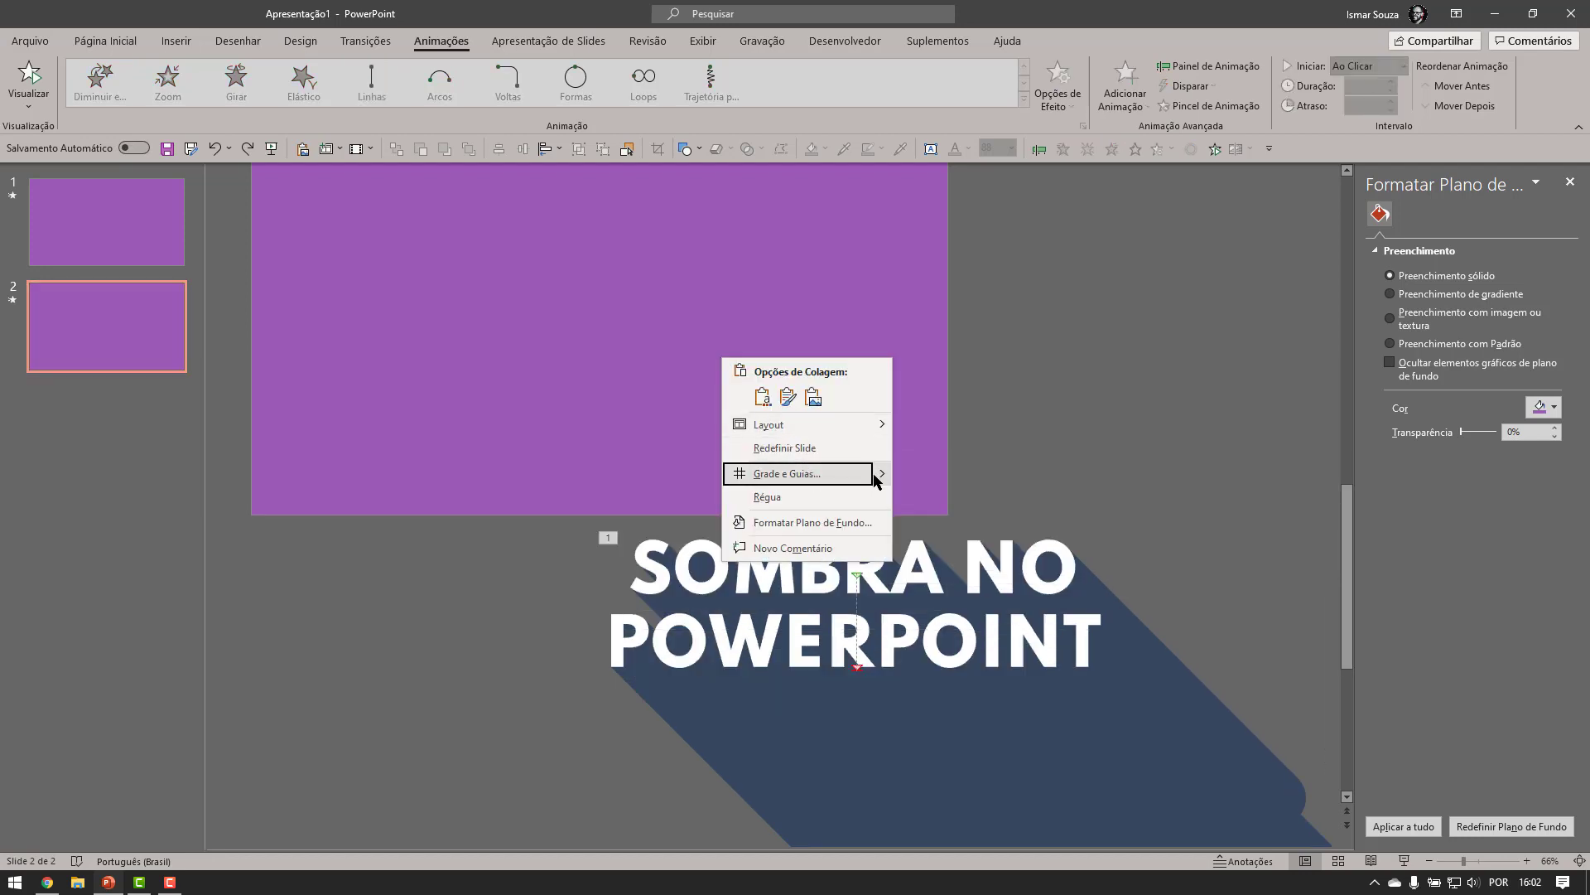
mouse_move(880, 473)
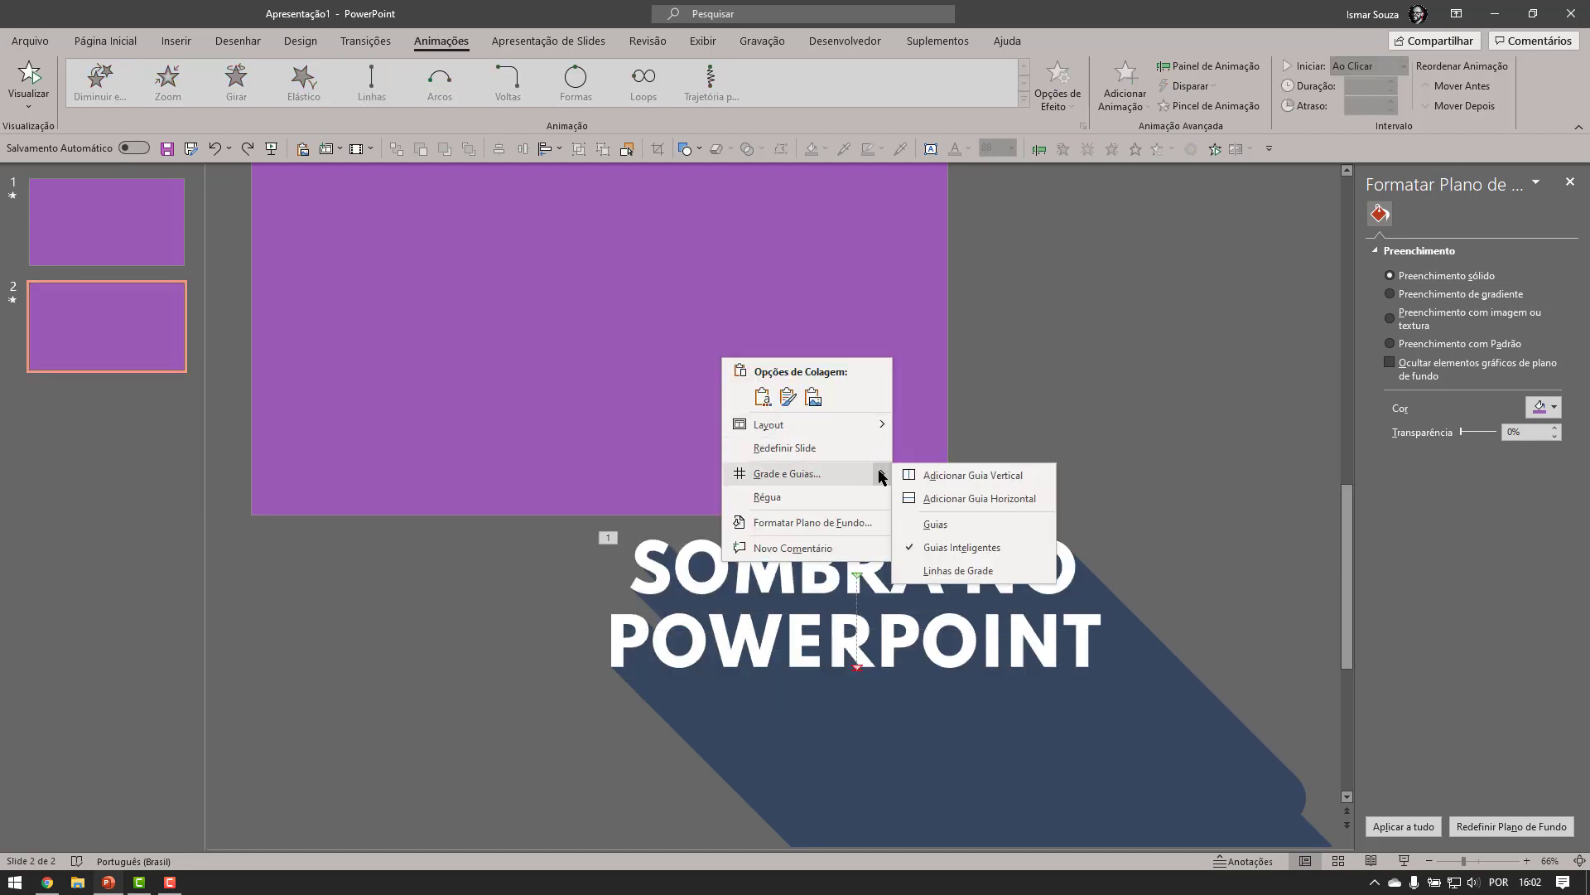
left_click(937, 526)
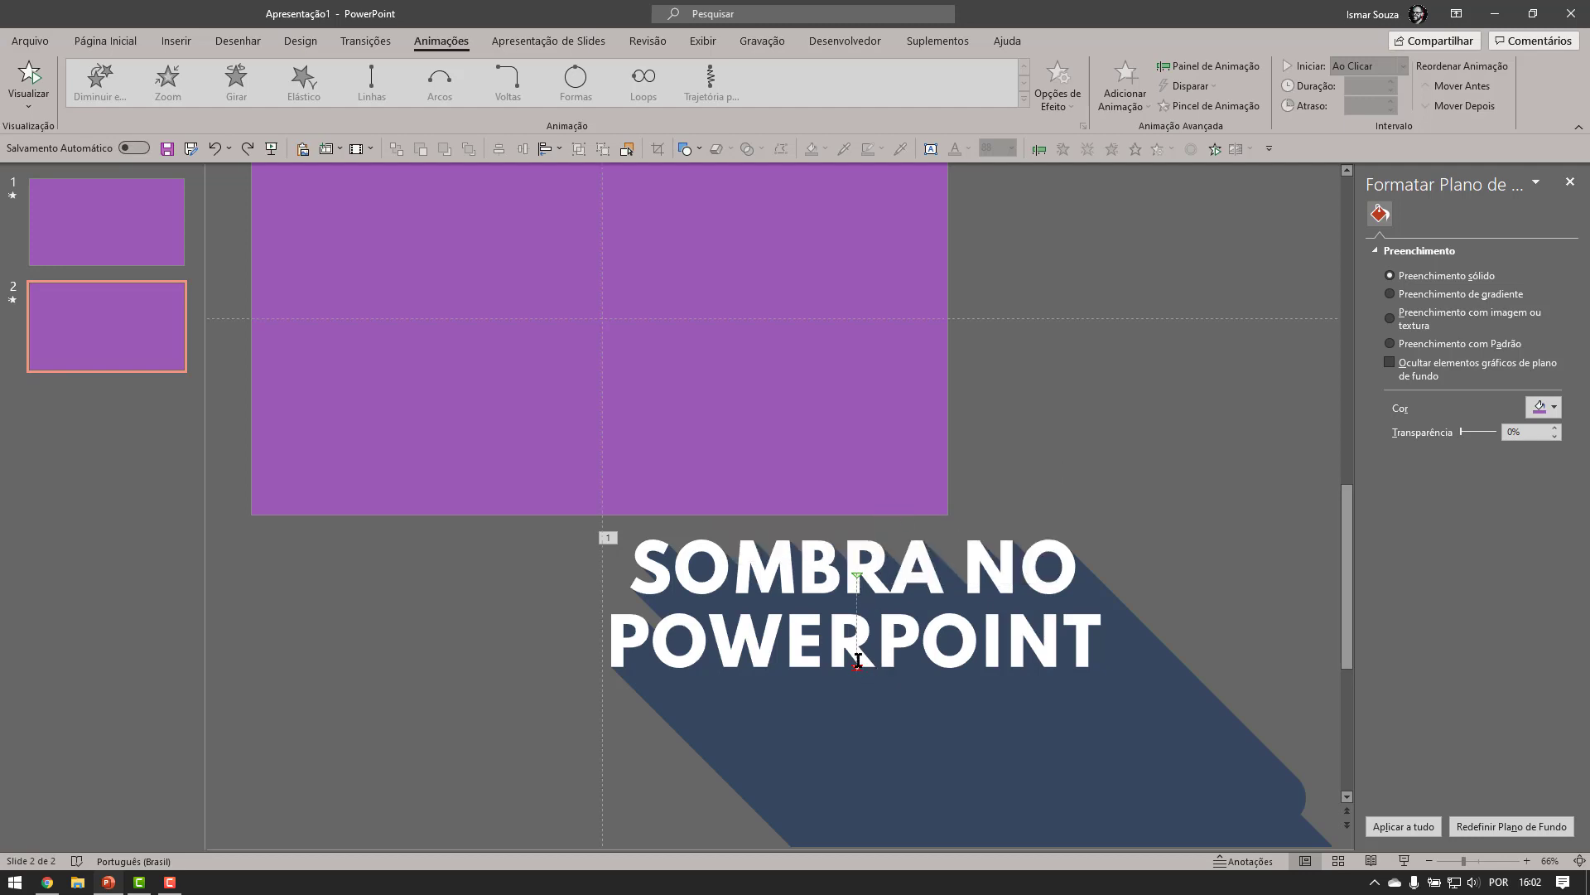
Place the end of the "SOMBRA NO" motion path on the vertical guide, just above the horizontal guide, and preview the animation.
scroll(858, 660, "down", 2)
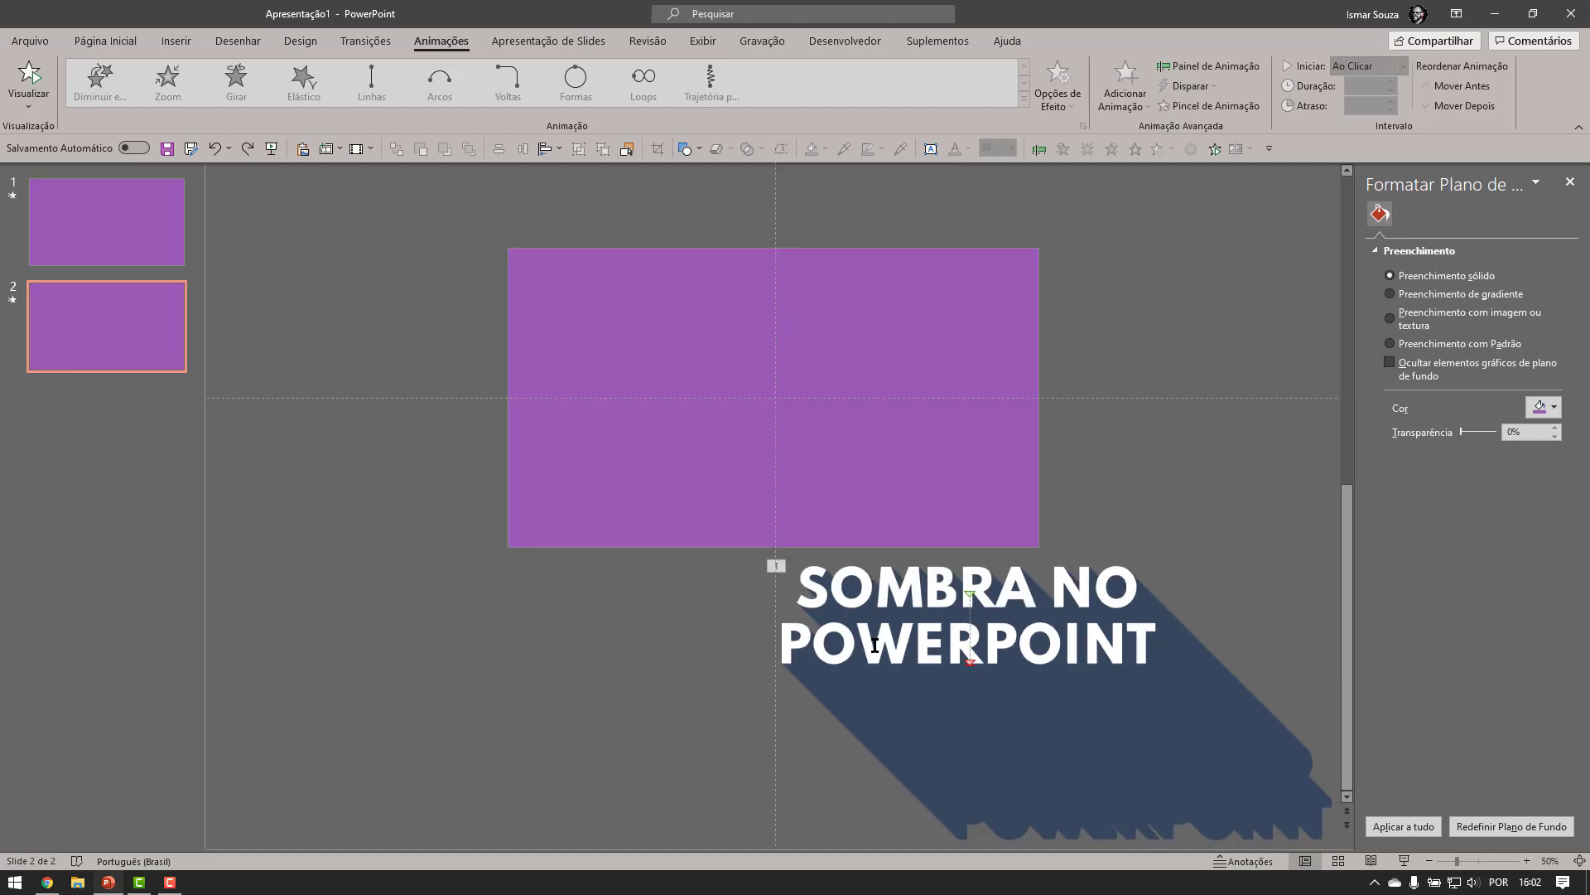
left_click(972, 662)
mouse_move(970, 664)
left_mouse_down()
mouse_move(957, 504)
mouse_move(873, 387)
mouse_move(777, 370)
left_mouse_up()
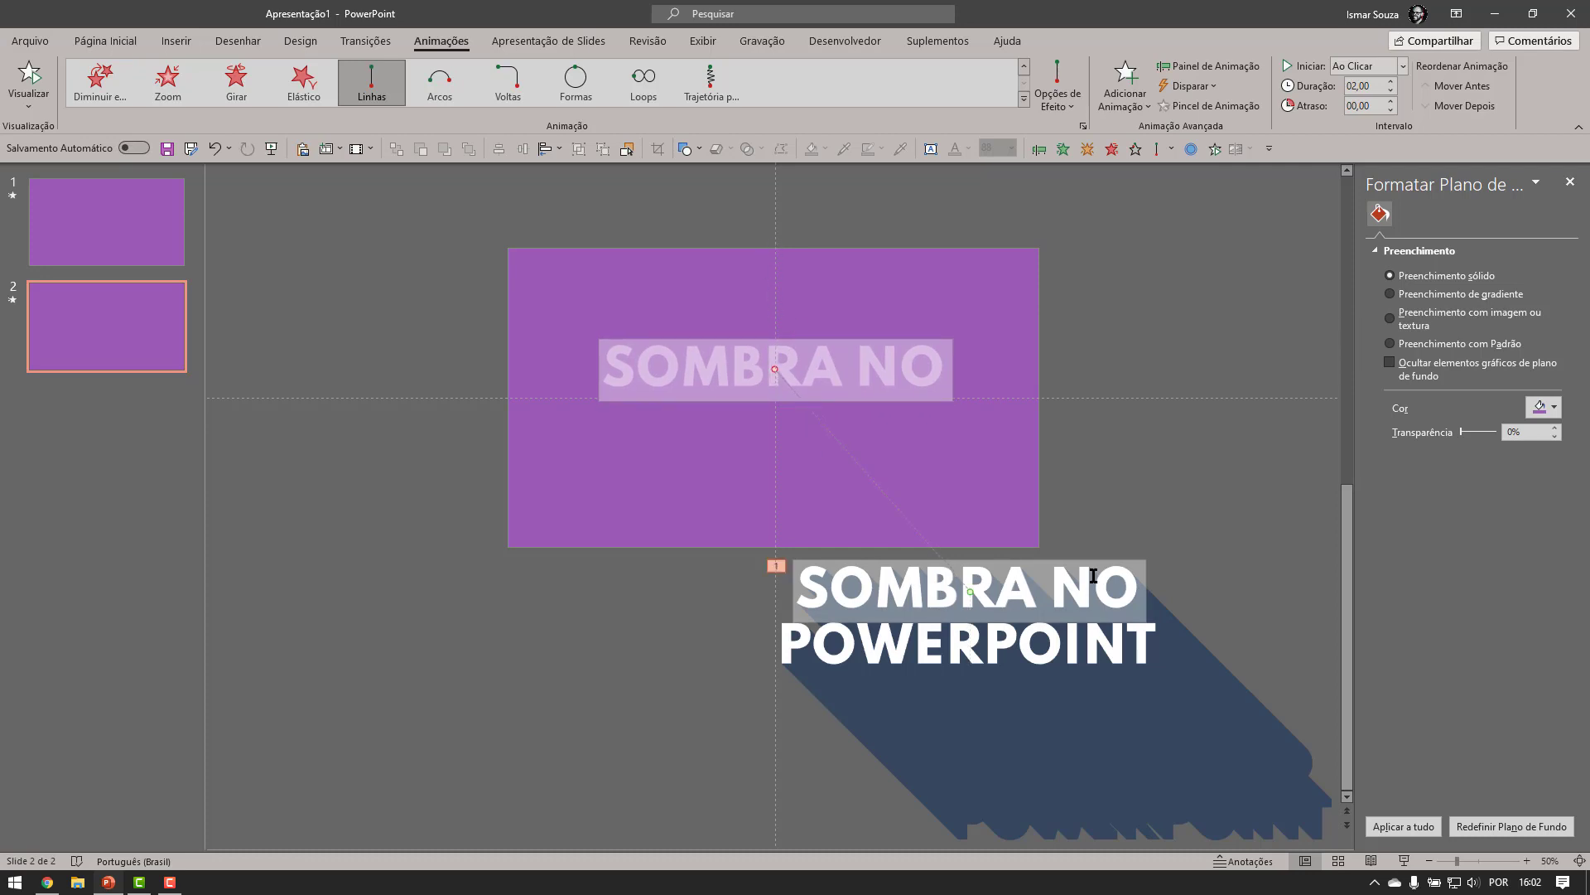
left_click(1120, 510)
left_click(33, 79)
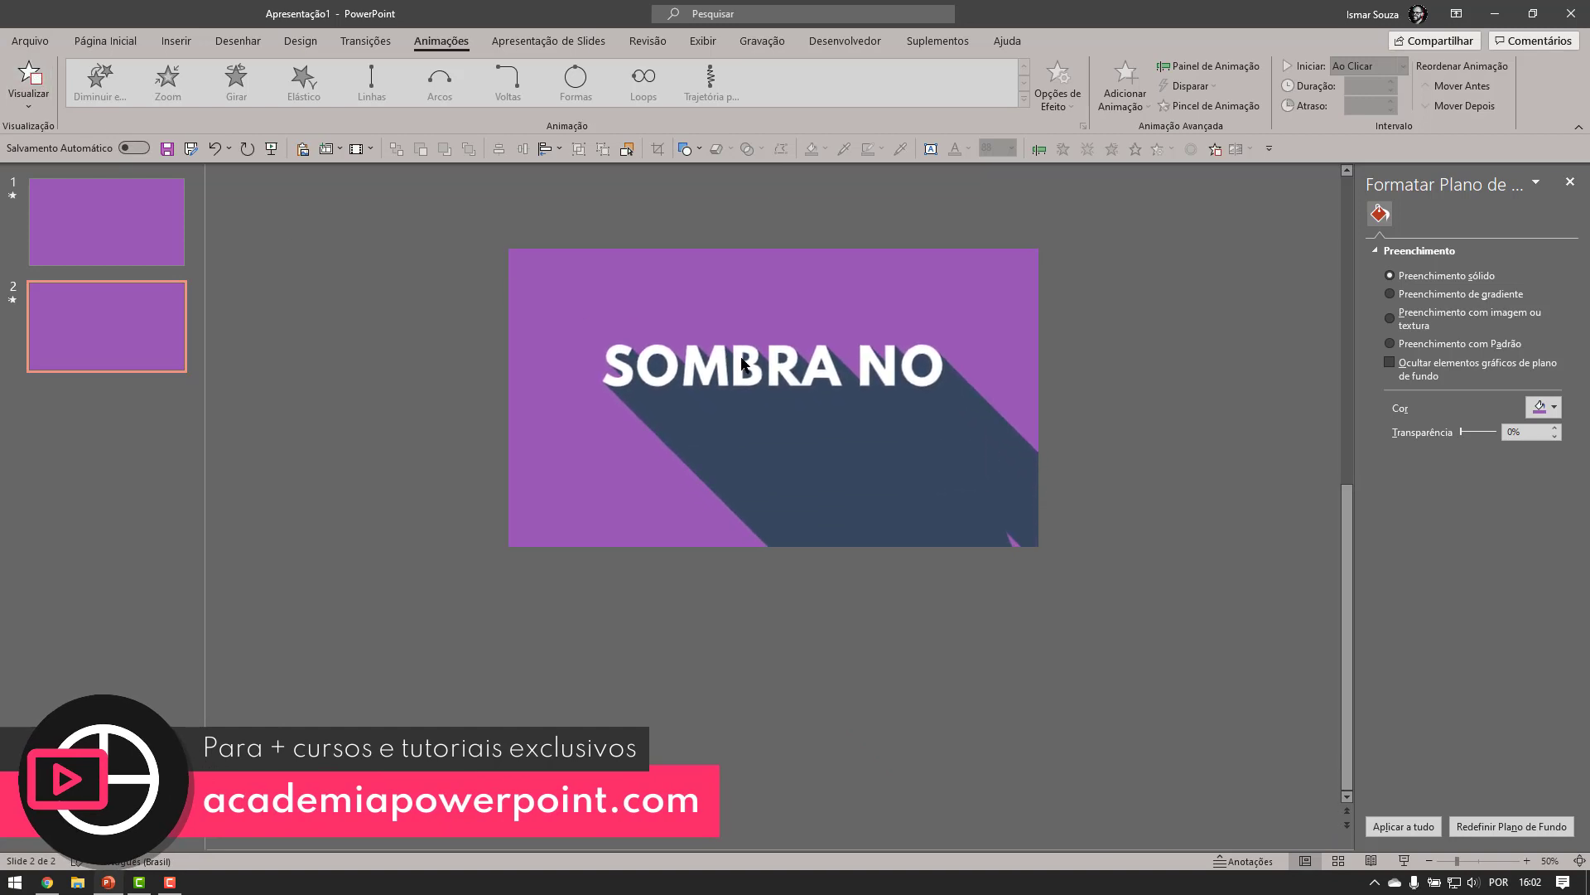
Show the animation list and set the "SOMBRA NO" motion path to start with the previous animation and last 1 second.
left_click(1053, 557)
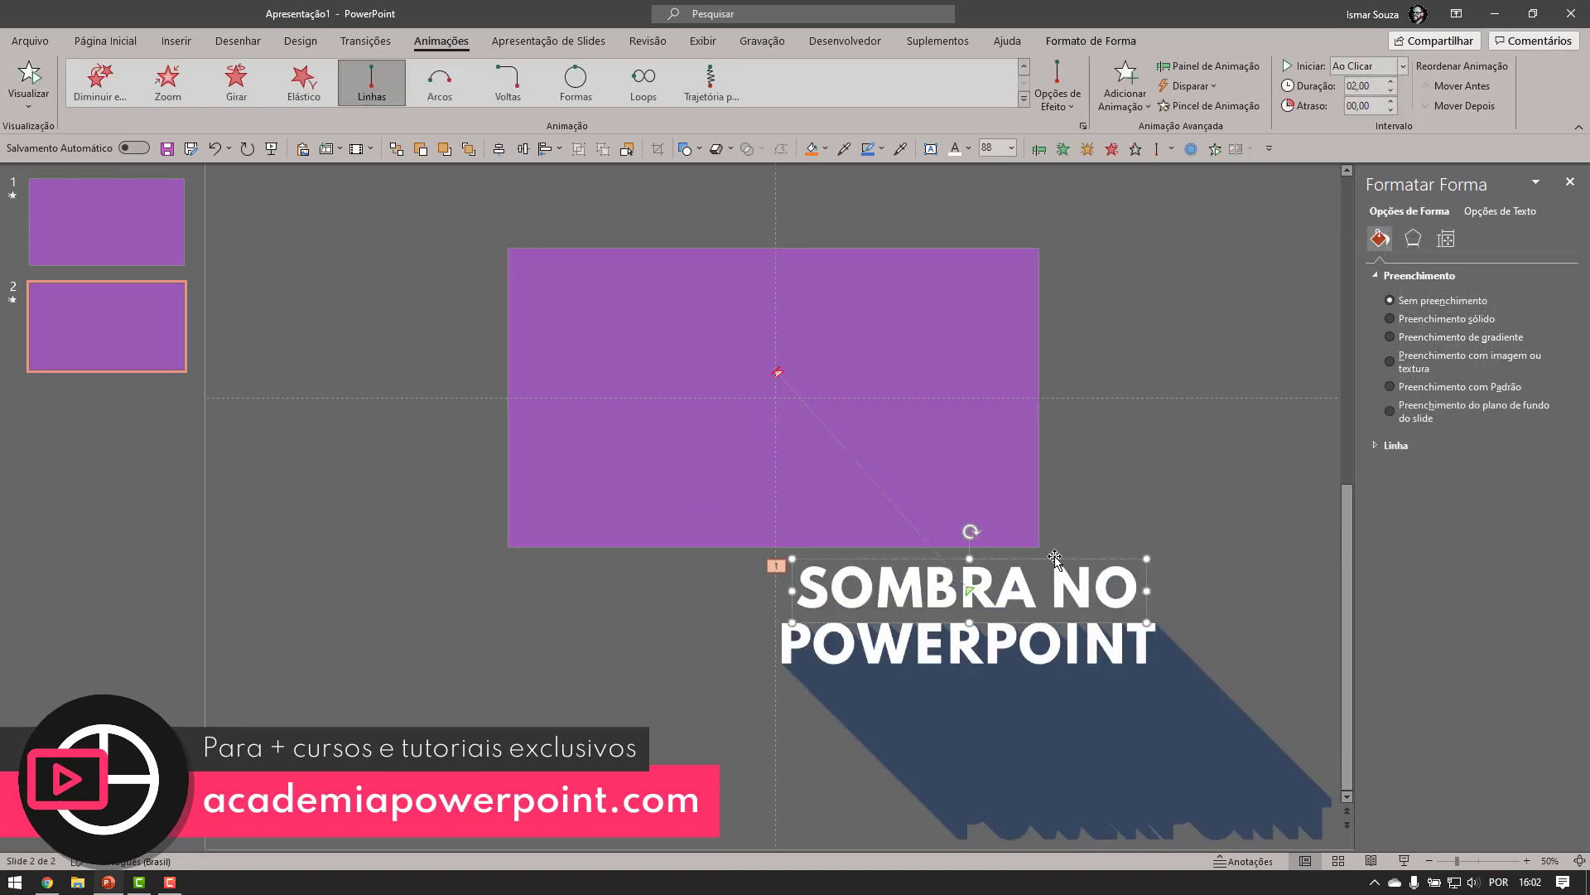
left_click(1224, 69)
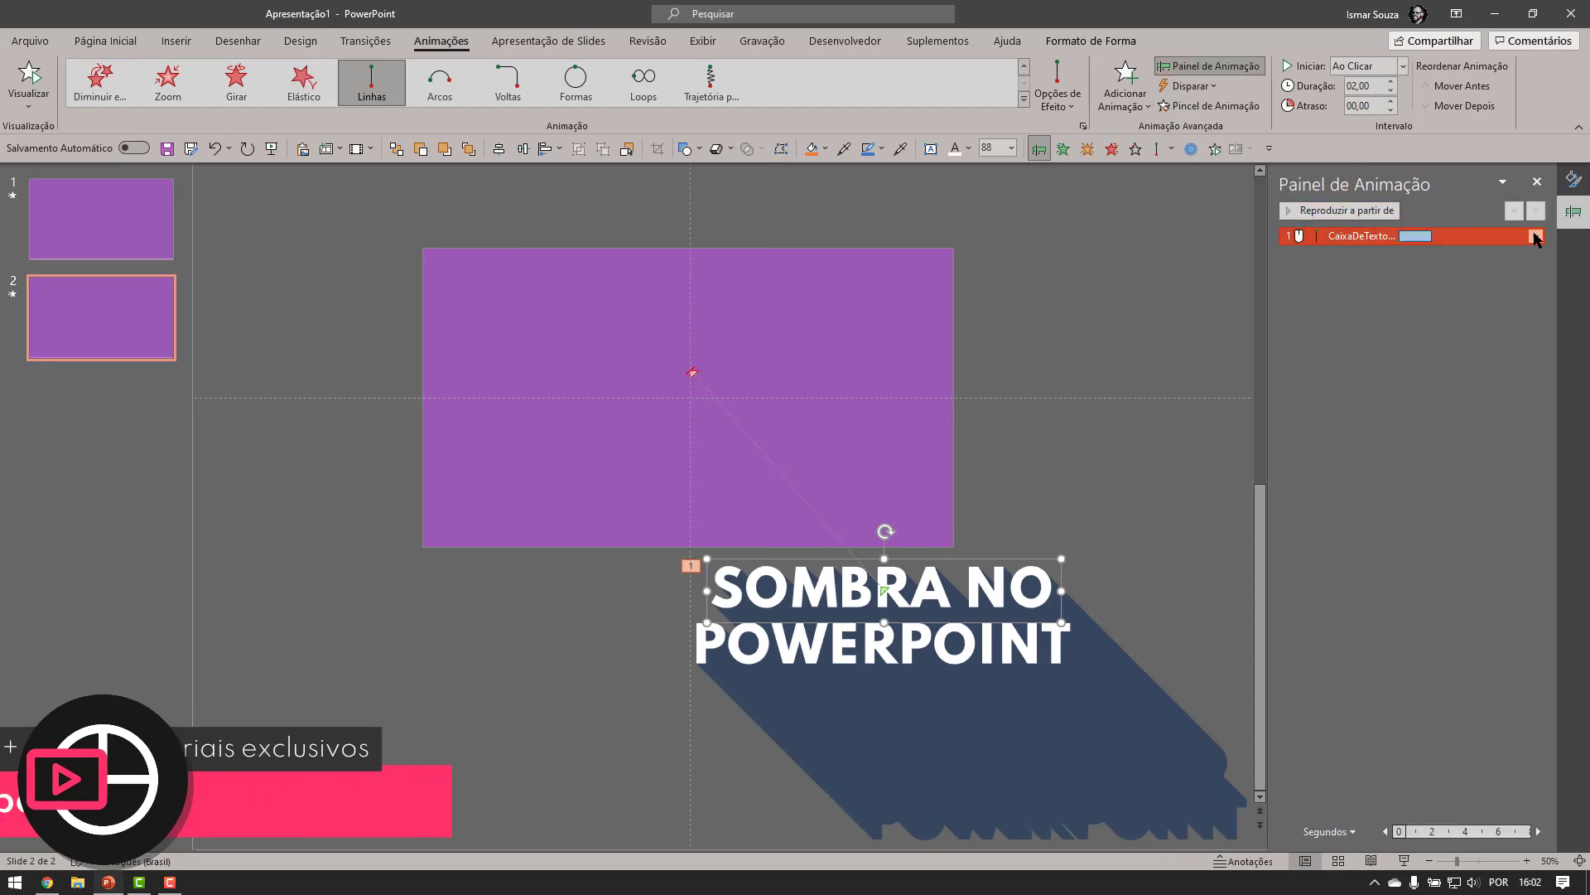
left_click(1377, 66)
left_click(1385, 98)
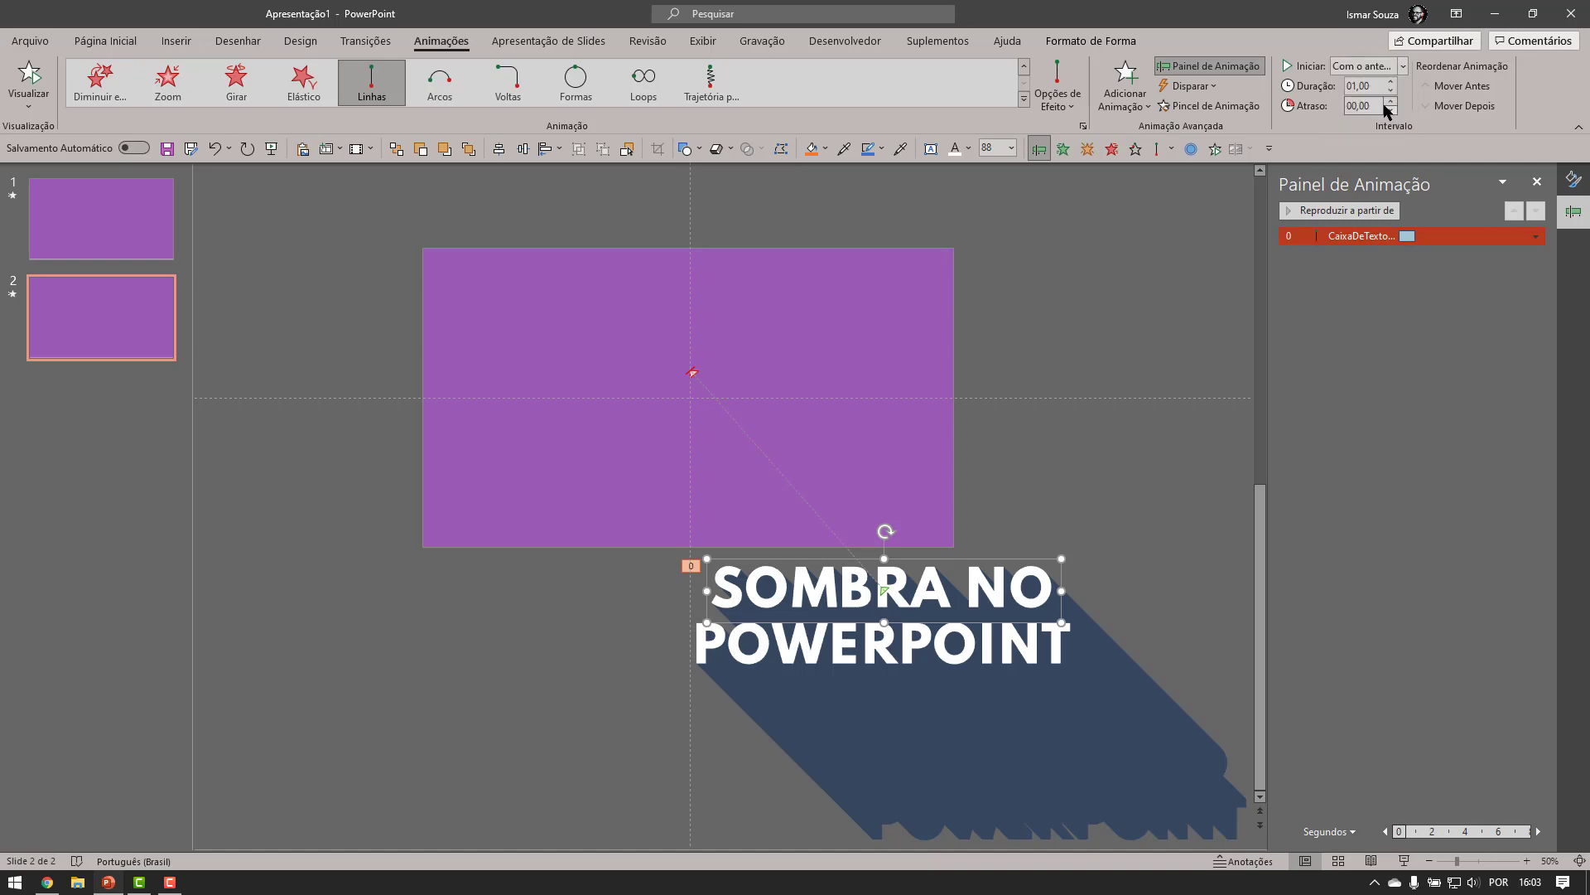
Set the "SOMBRA NO" motion path's smooth end (Fim suave) to 1 s and smooth start (Início suave) to 0 s.
left_click(1535, 238)
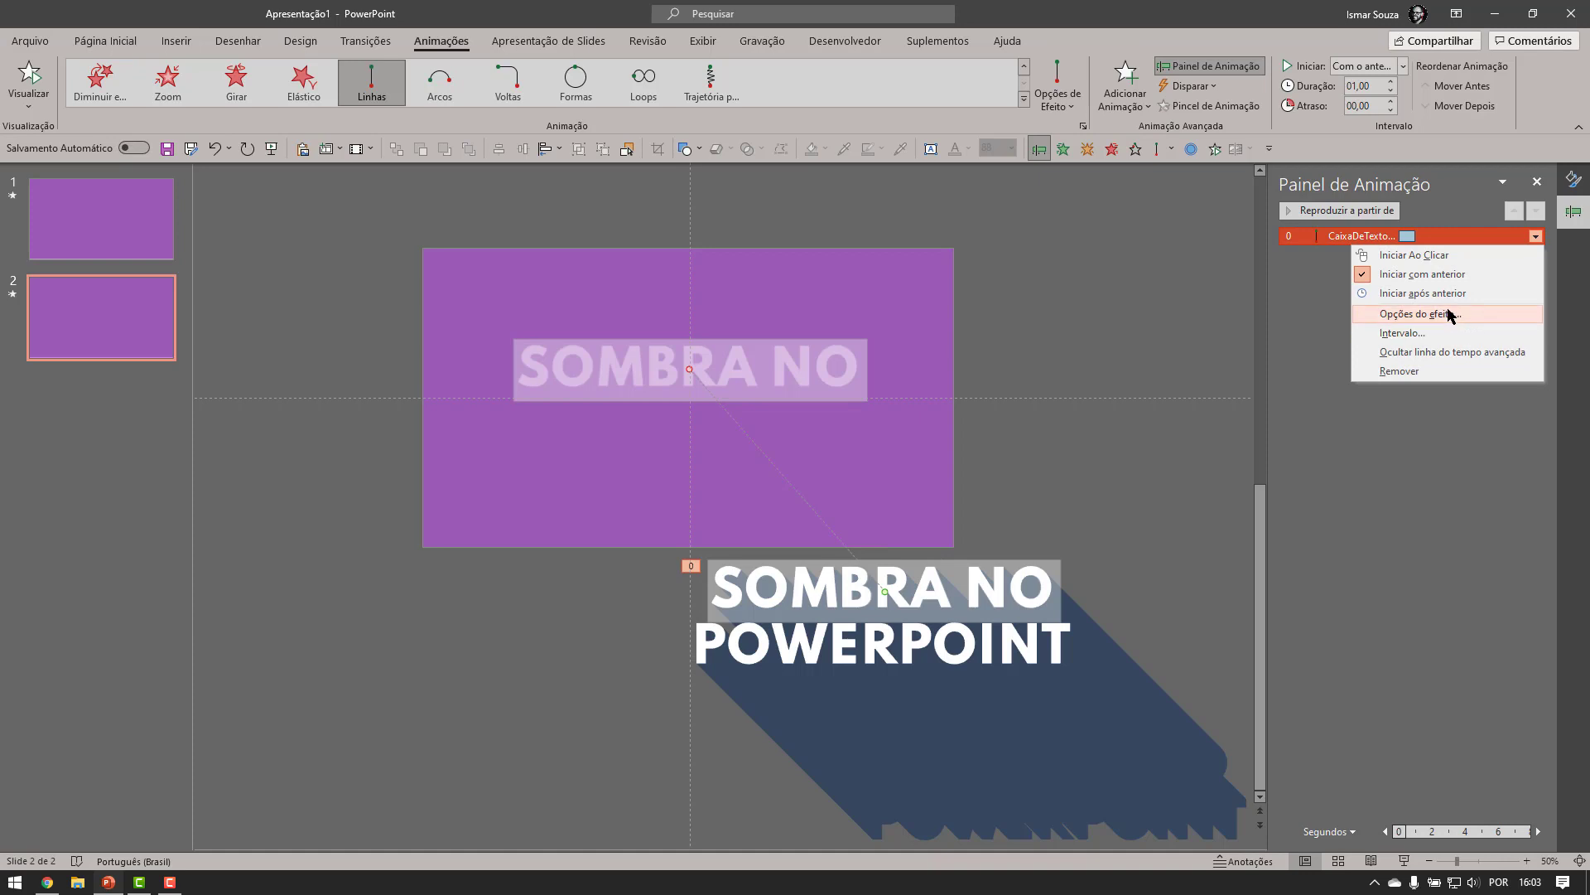
left_click(1450, 315)
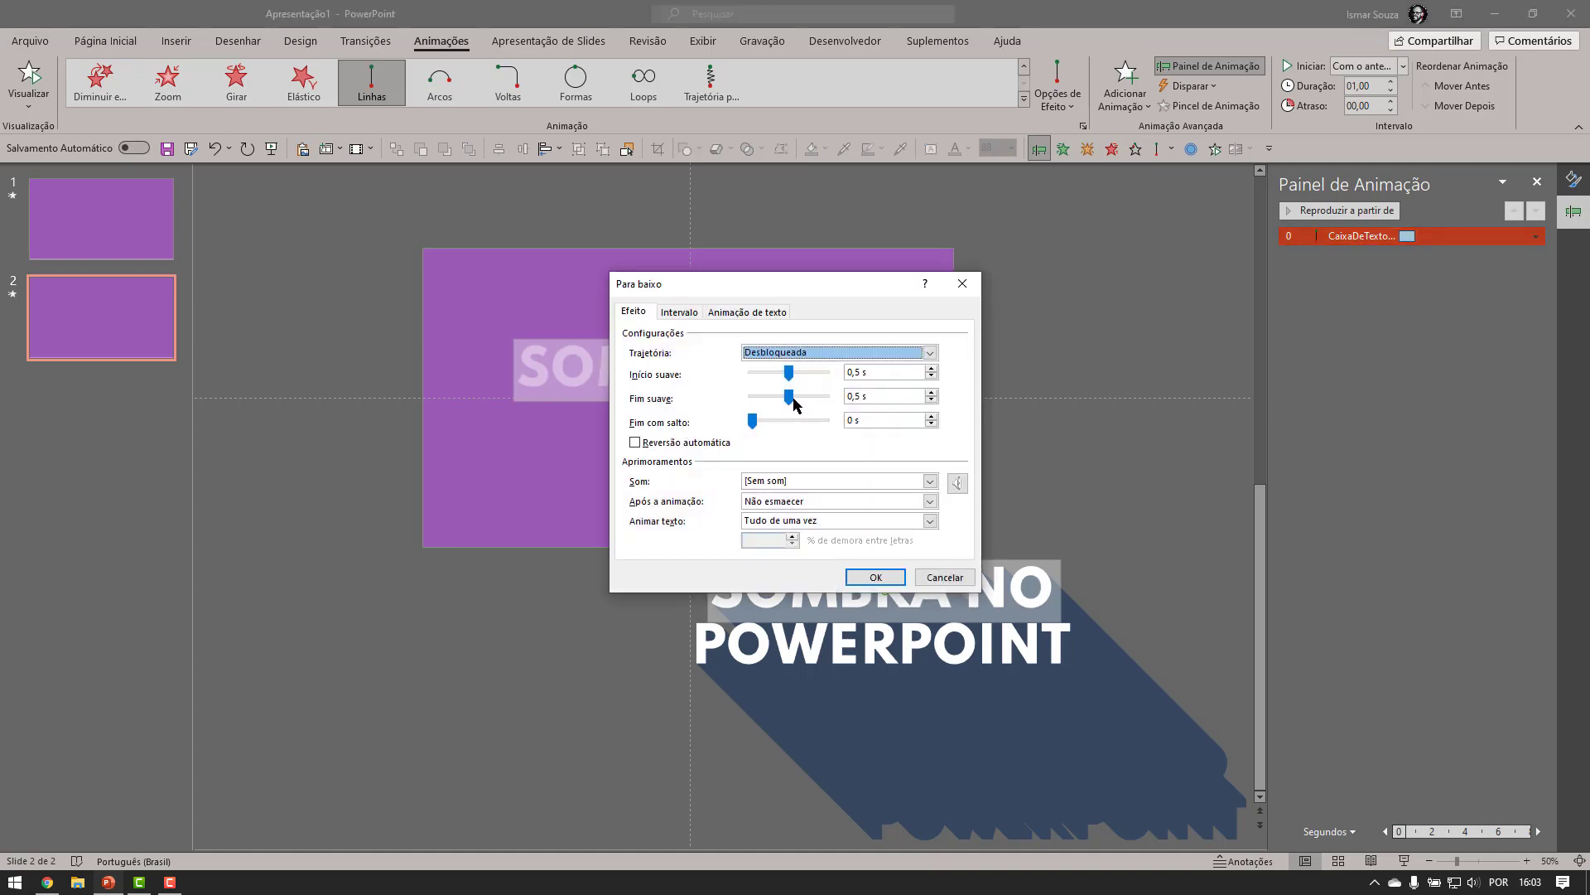
left_click_drag(793, 400, 826, 399)
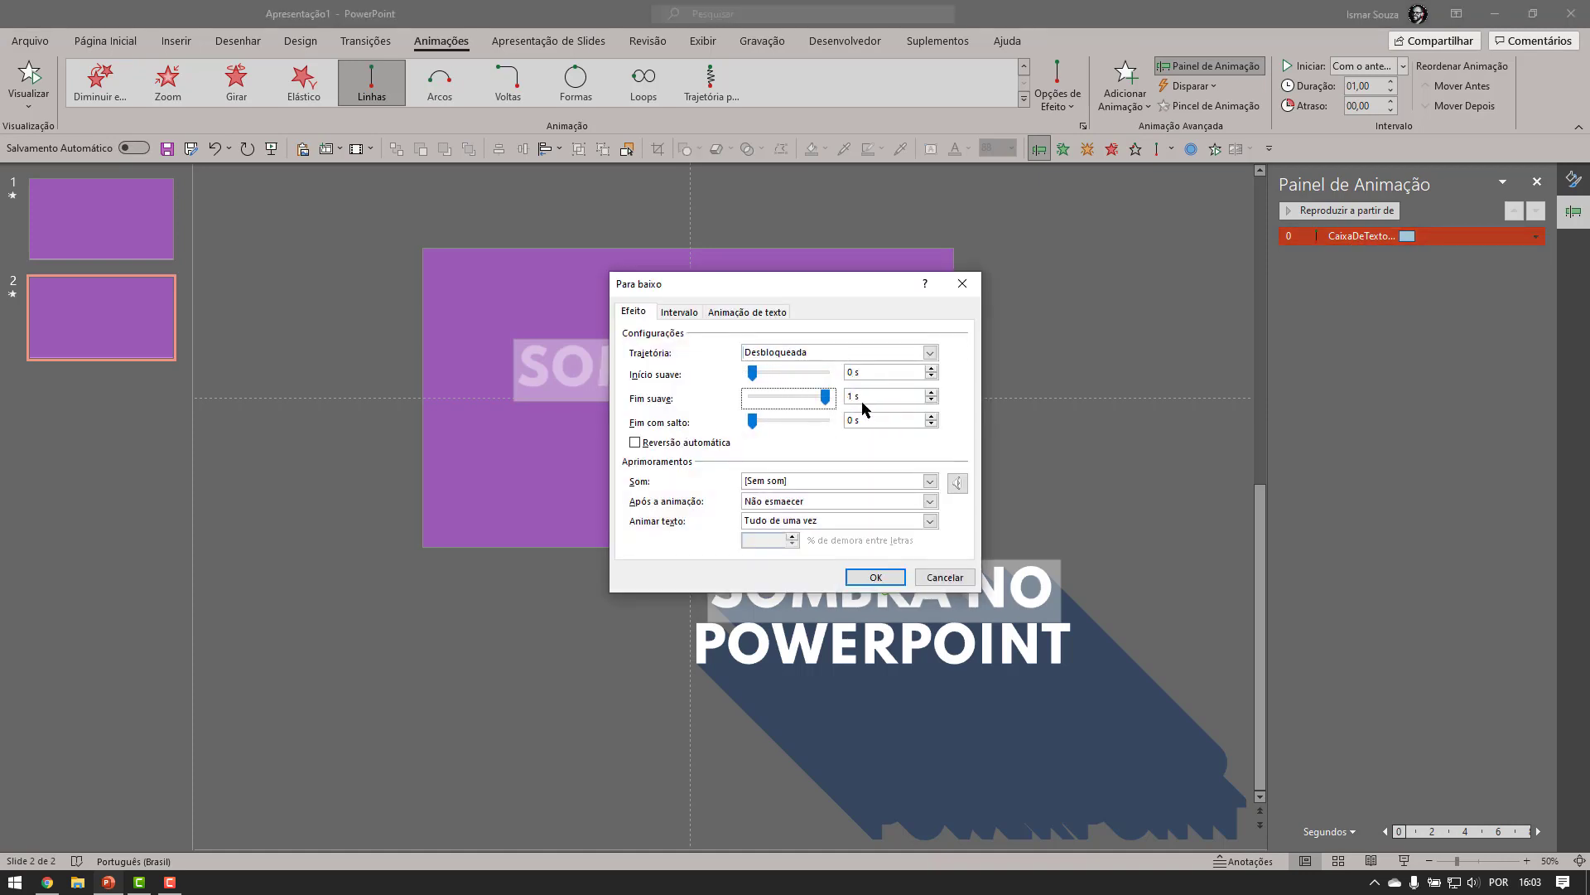
left_click(875, 577)
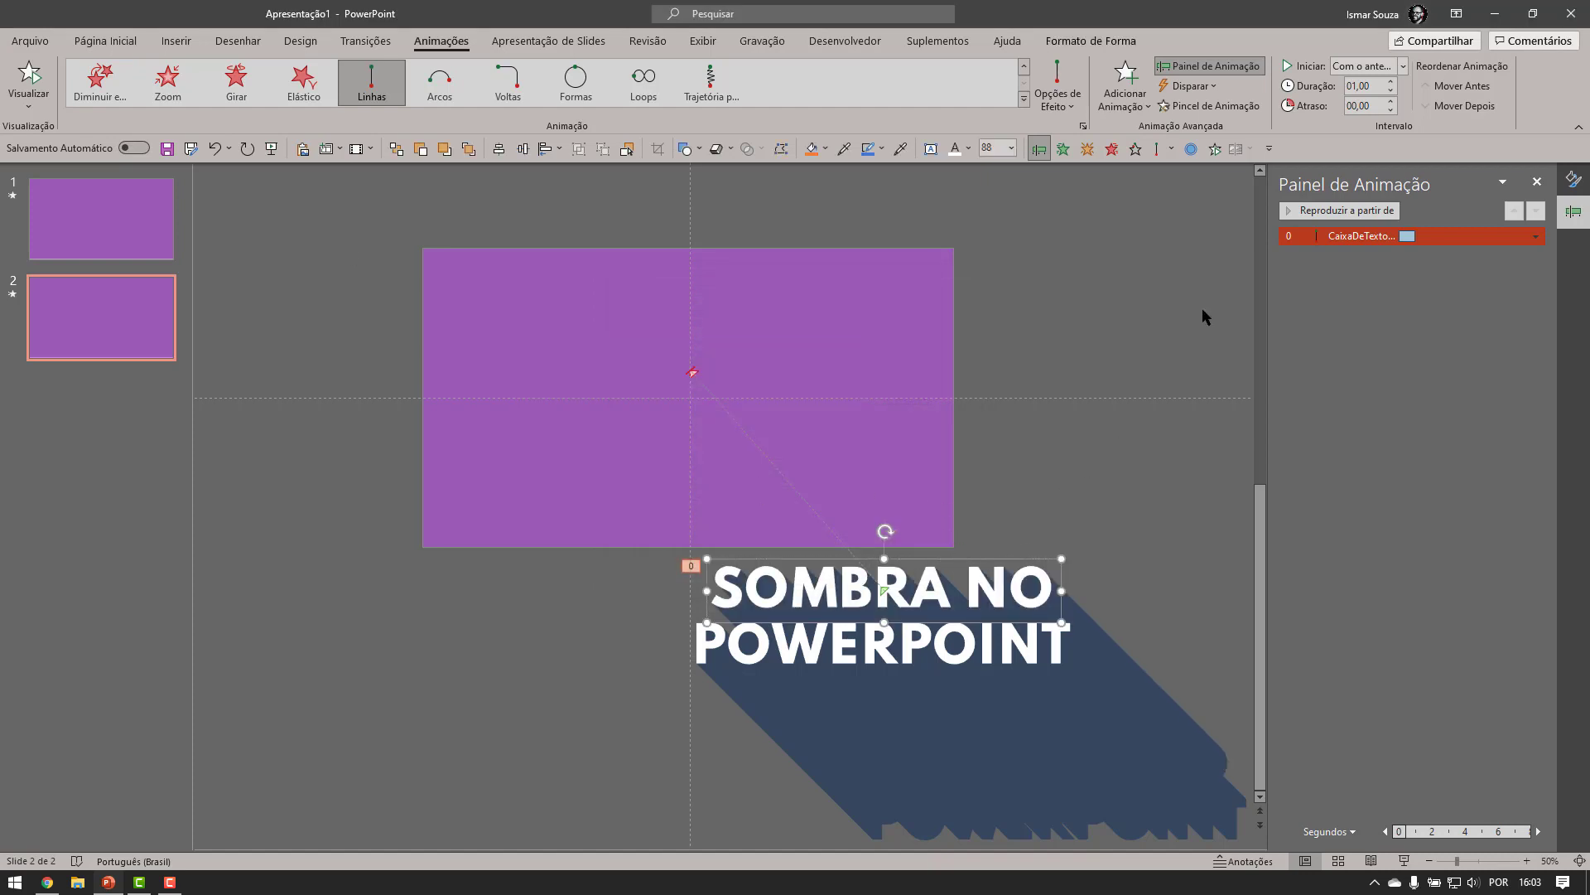
Copy the "SOMBRA NO" motion animation onto "POWERPOINT" with the animation painter and preview both.
left_click(1213, 106)
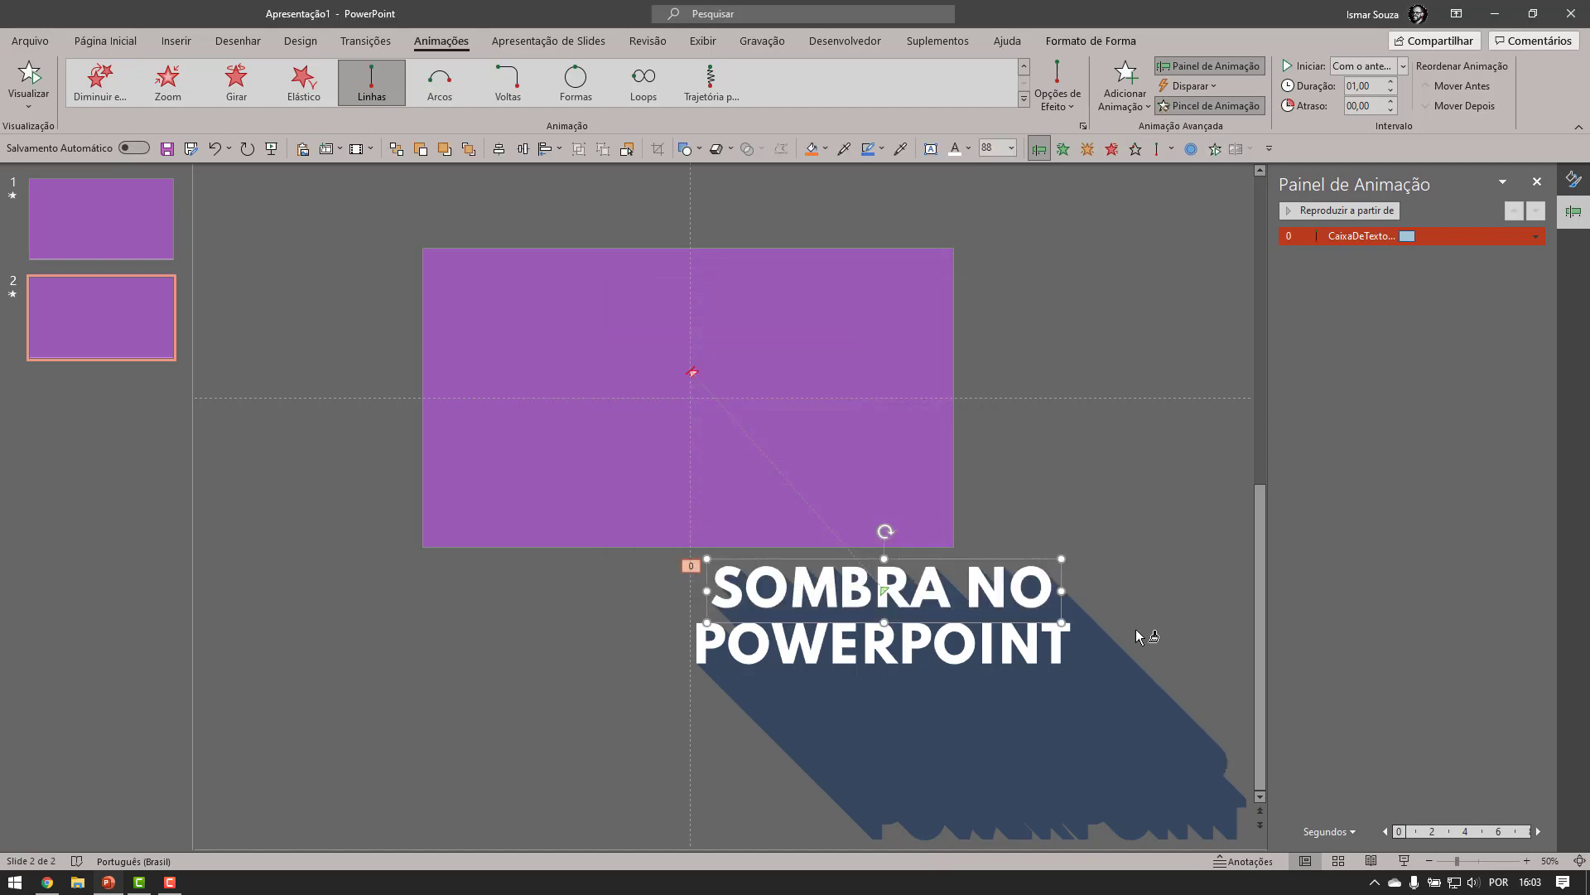
left_click(989, 654)
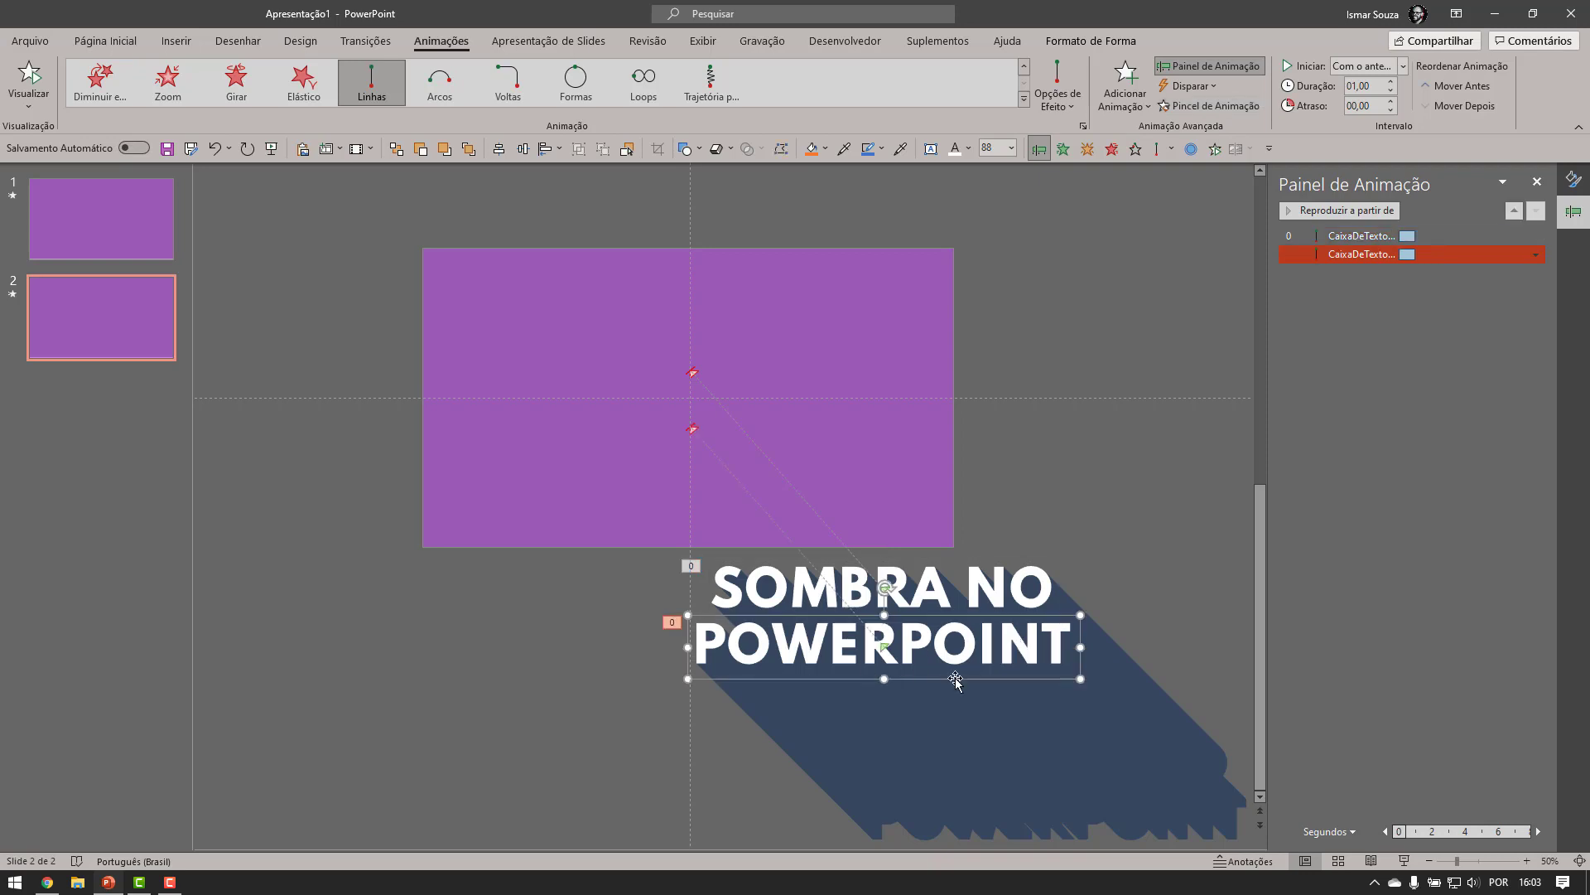
left_click(32, 75)
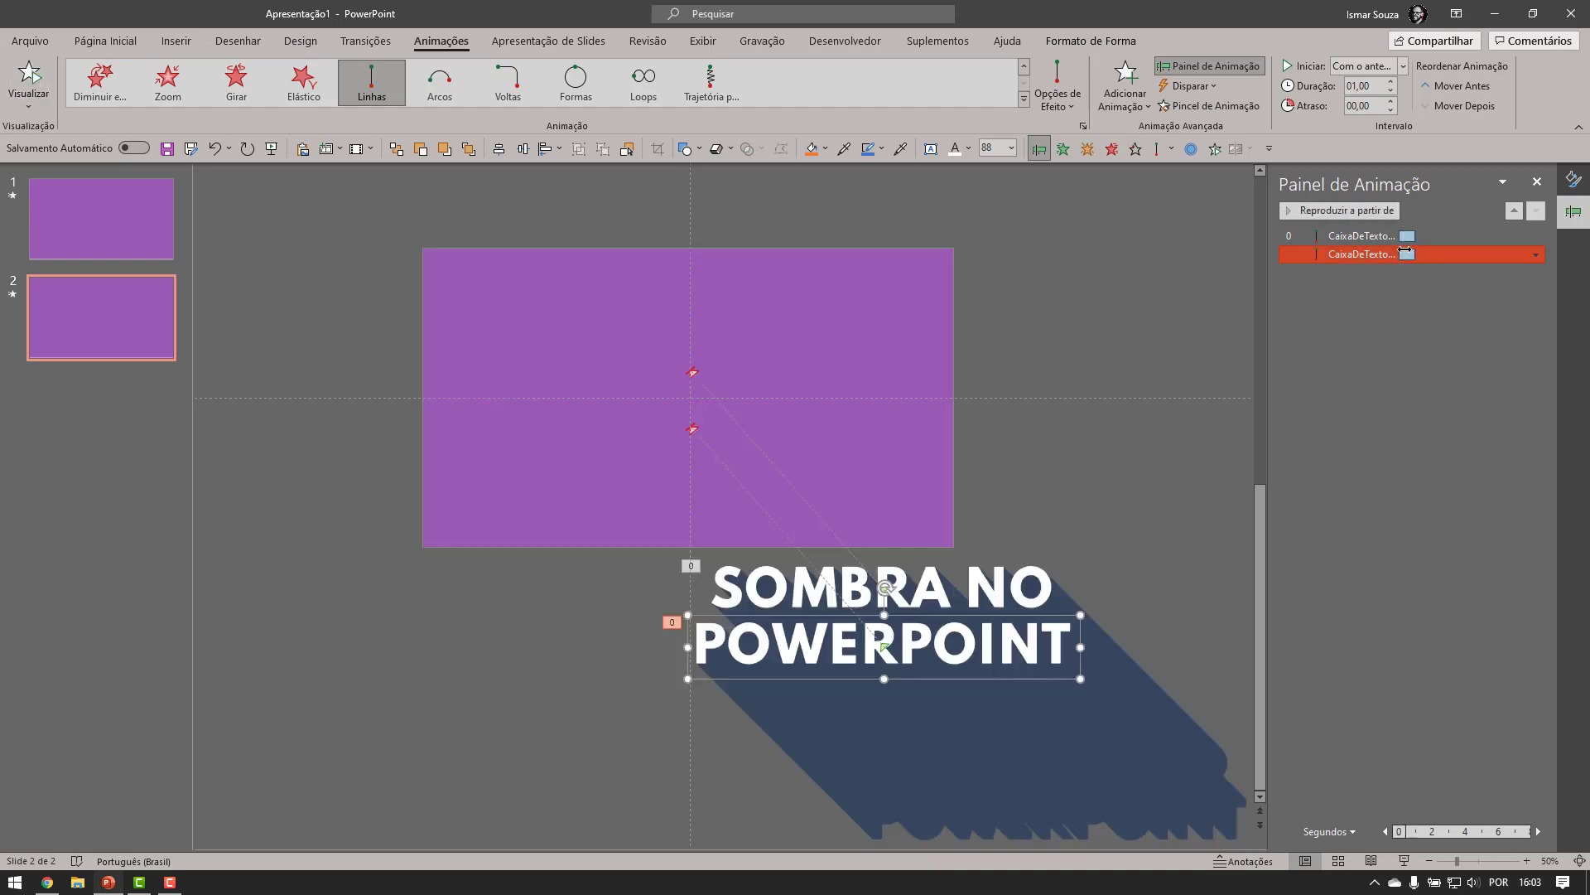
Delay the "POWERPOINT" motion animation by 0.20 s and preview both title lines.
left_click_drag(1411, 256, 1413, 254)
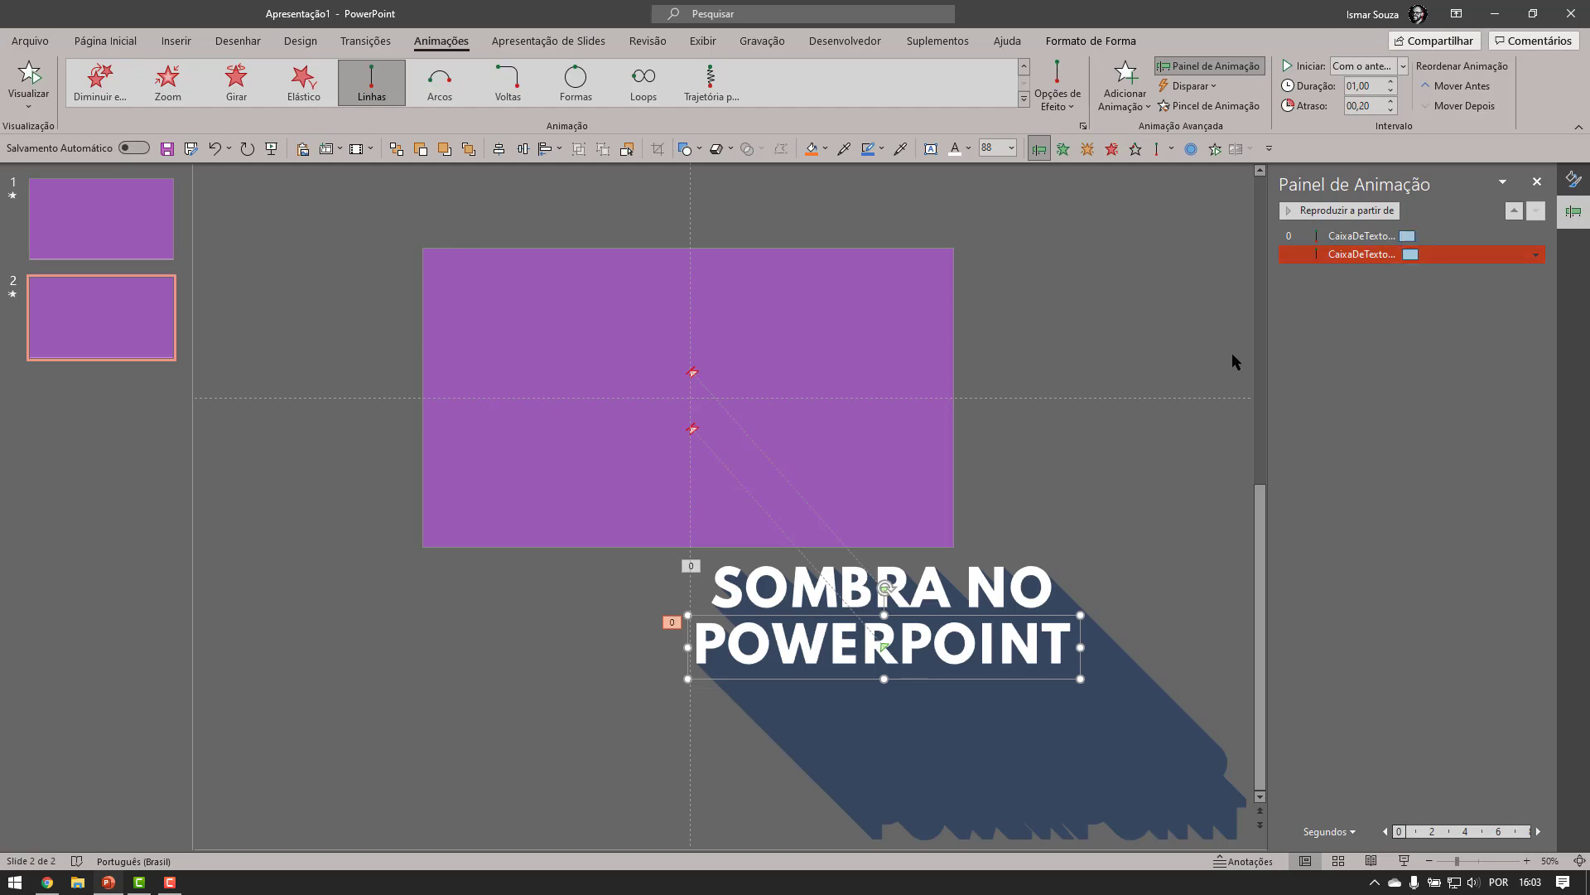
left_click(28, 73)
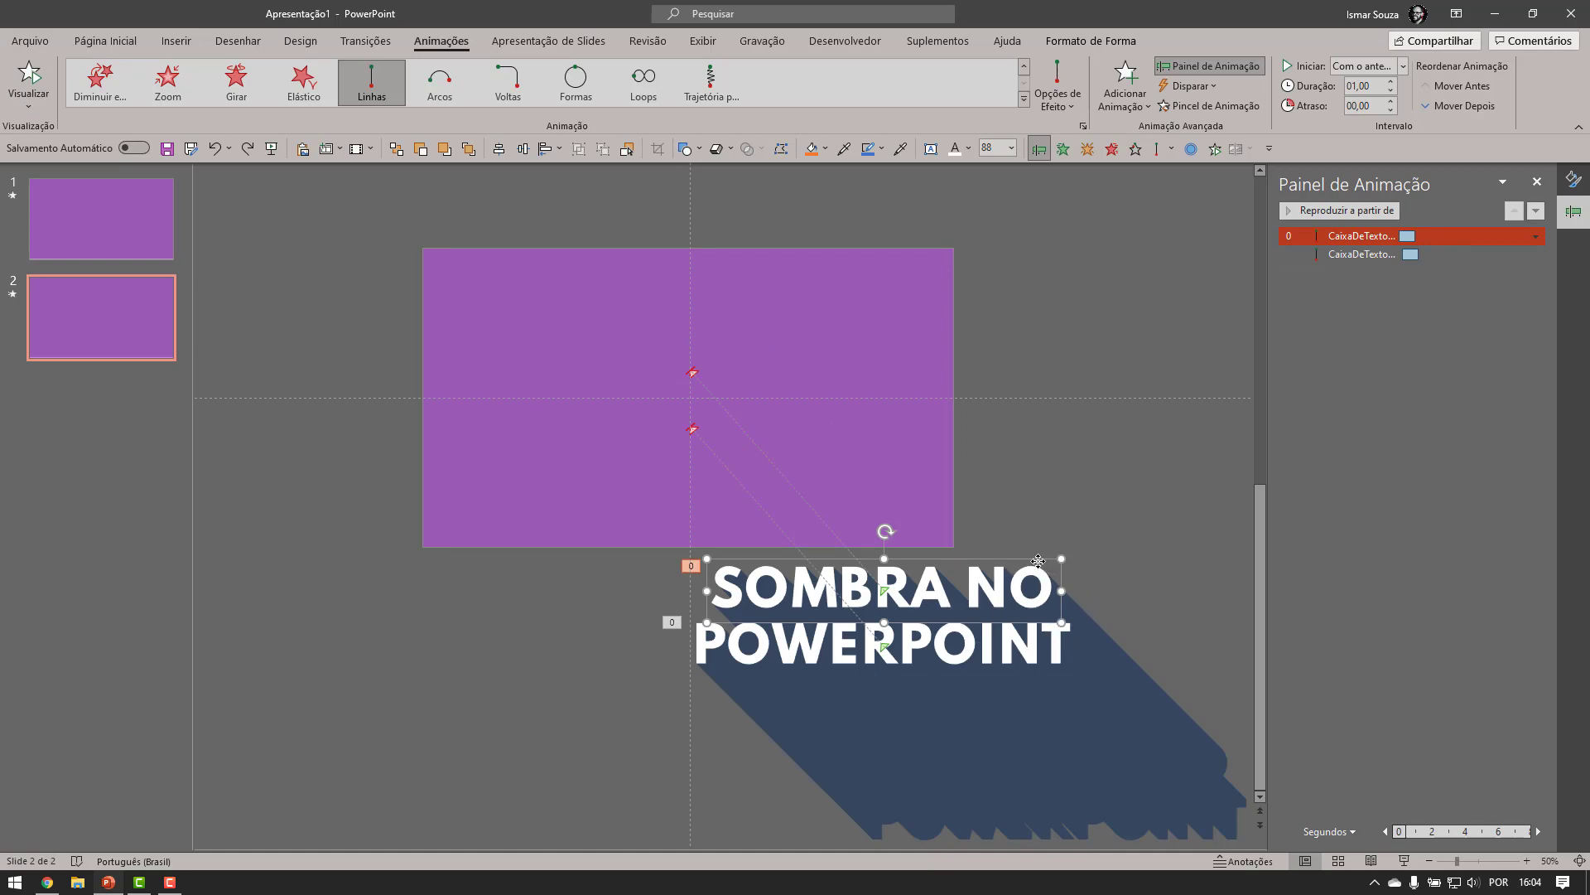
Open the 3D rotation text effects of "SOMBRA NO" and apply the Oblique (Oblíqua) preset whose depth extends up and to the left.
right_click(1002, 561)
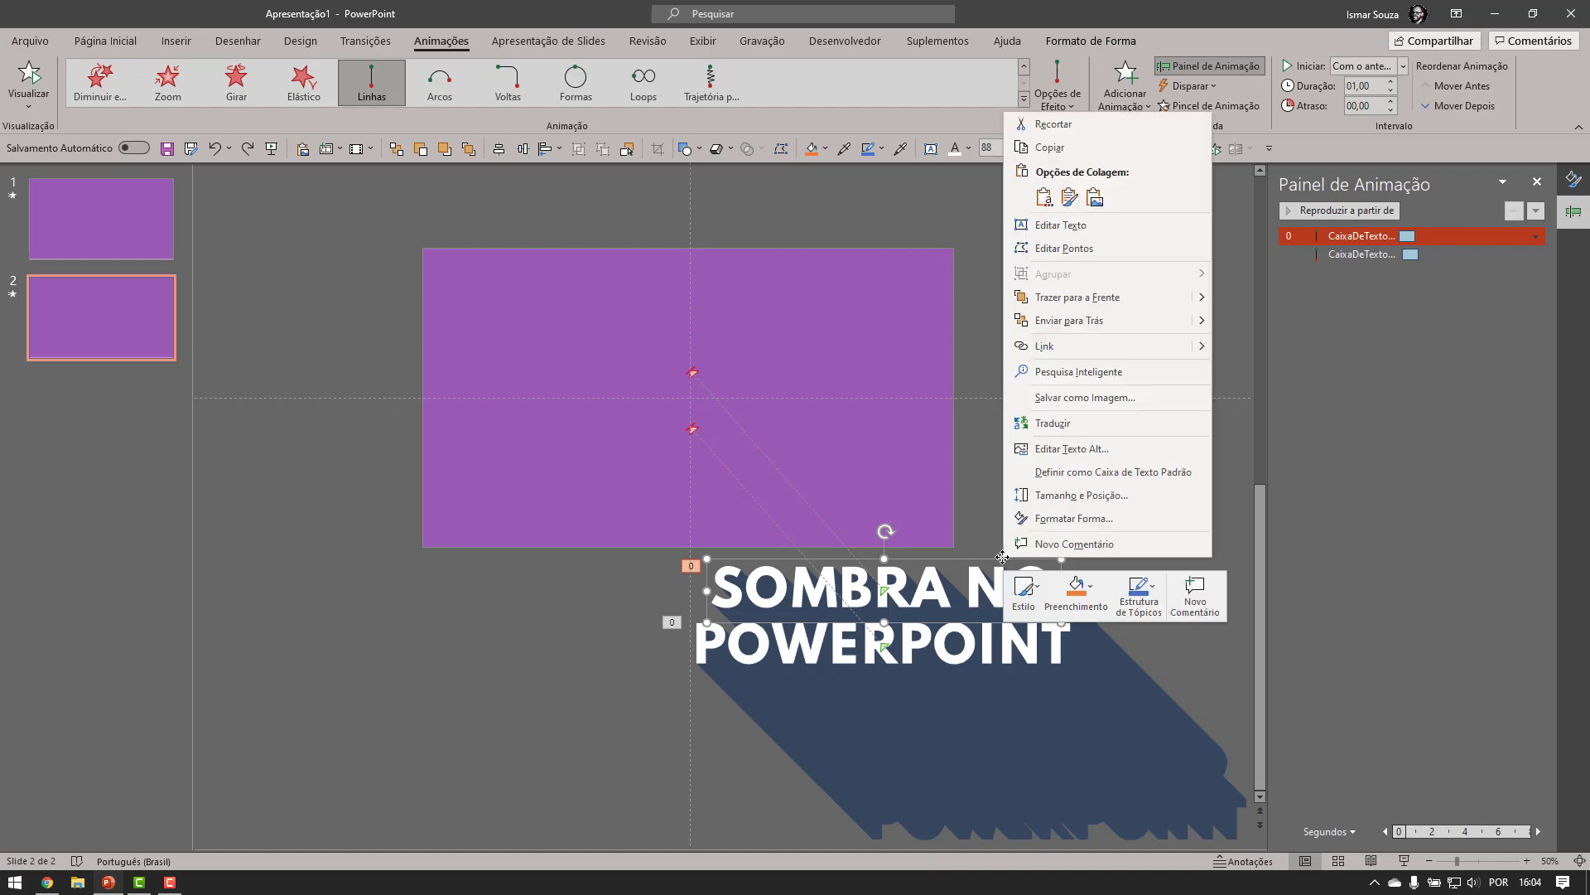
left_click(1063, 524)
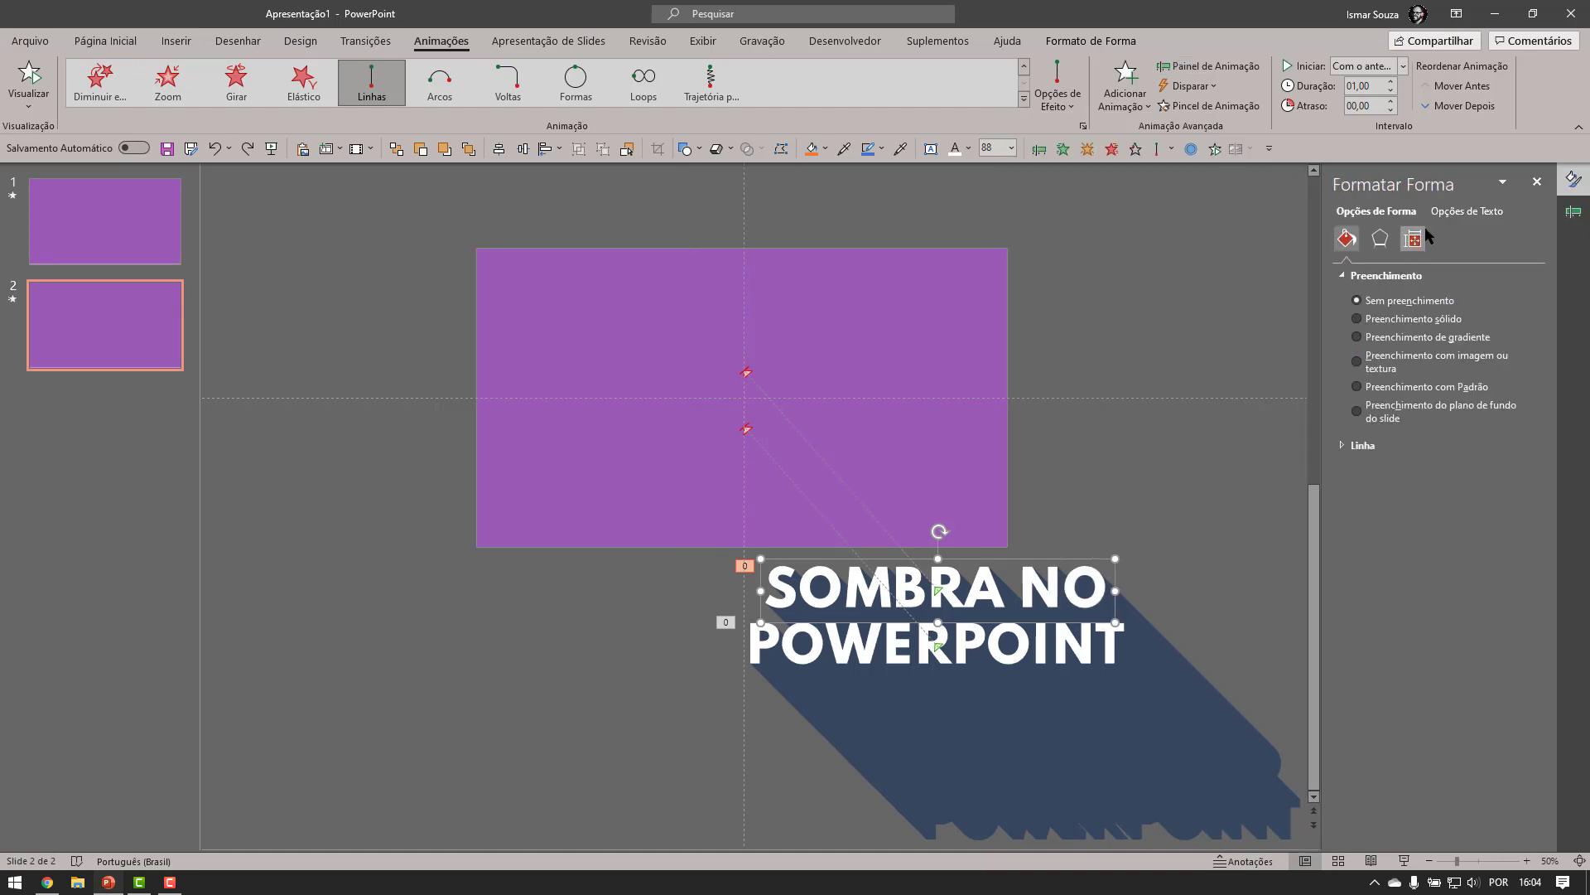
left_click(1463, 212)
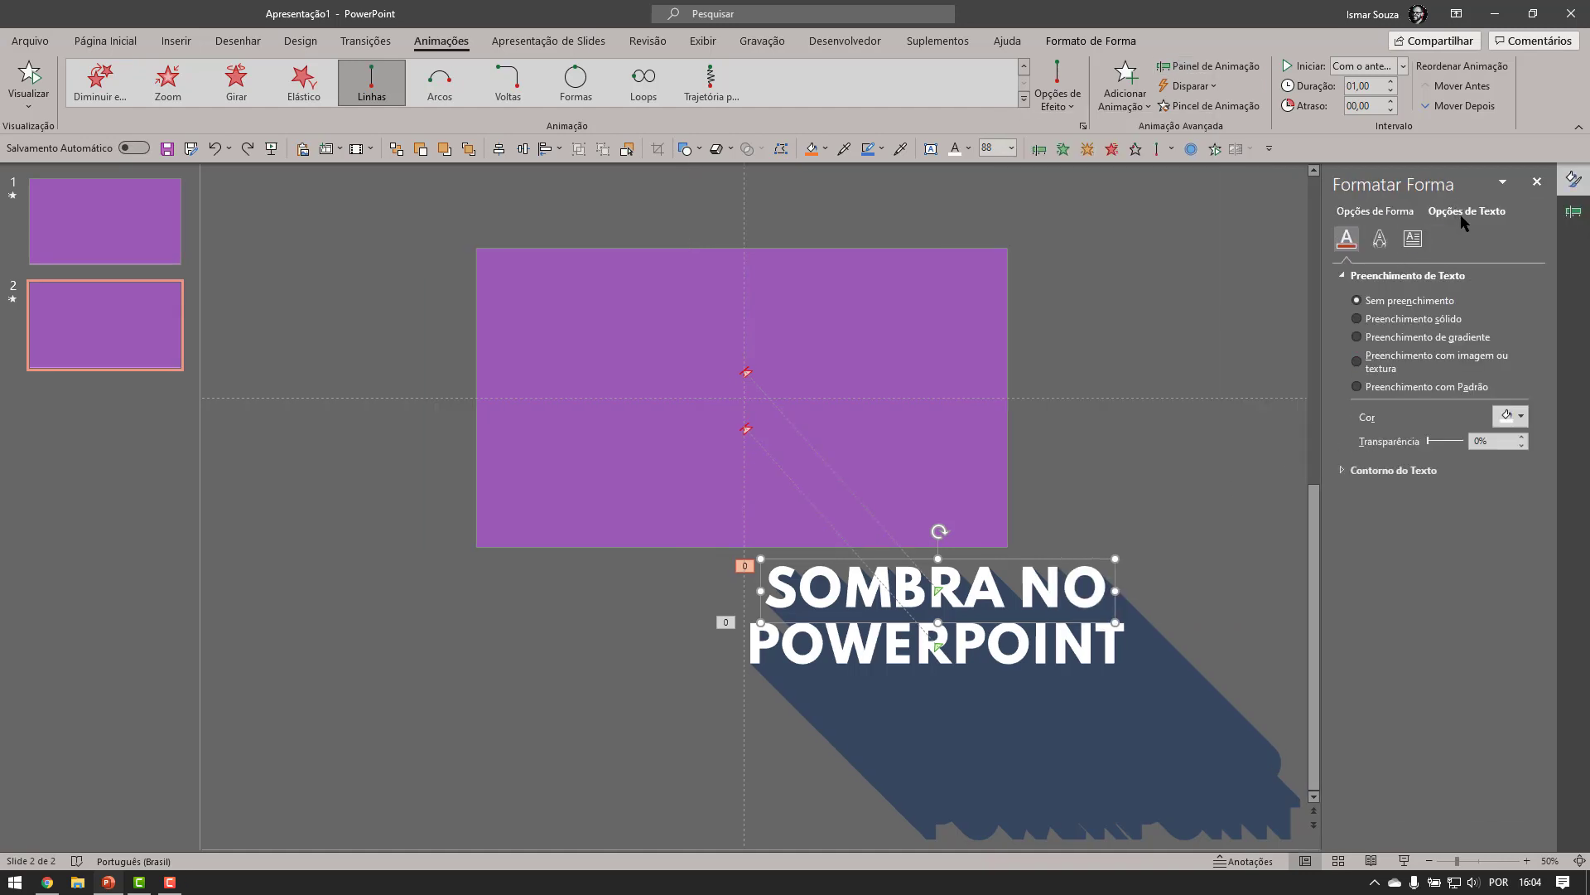
left_click(1380, 241)
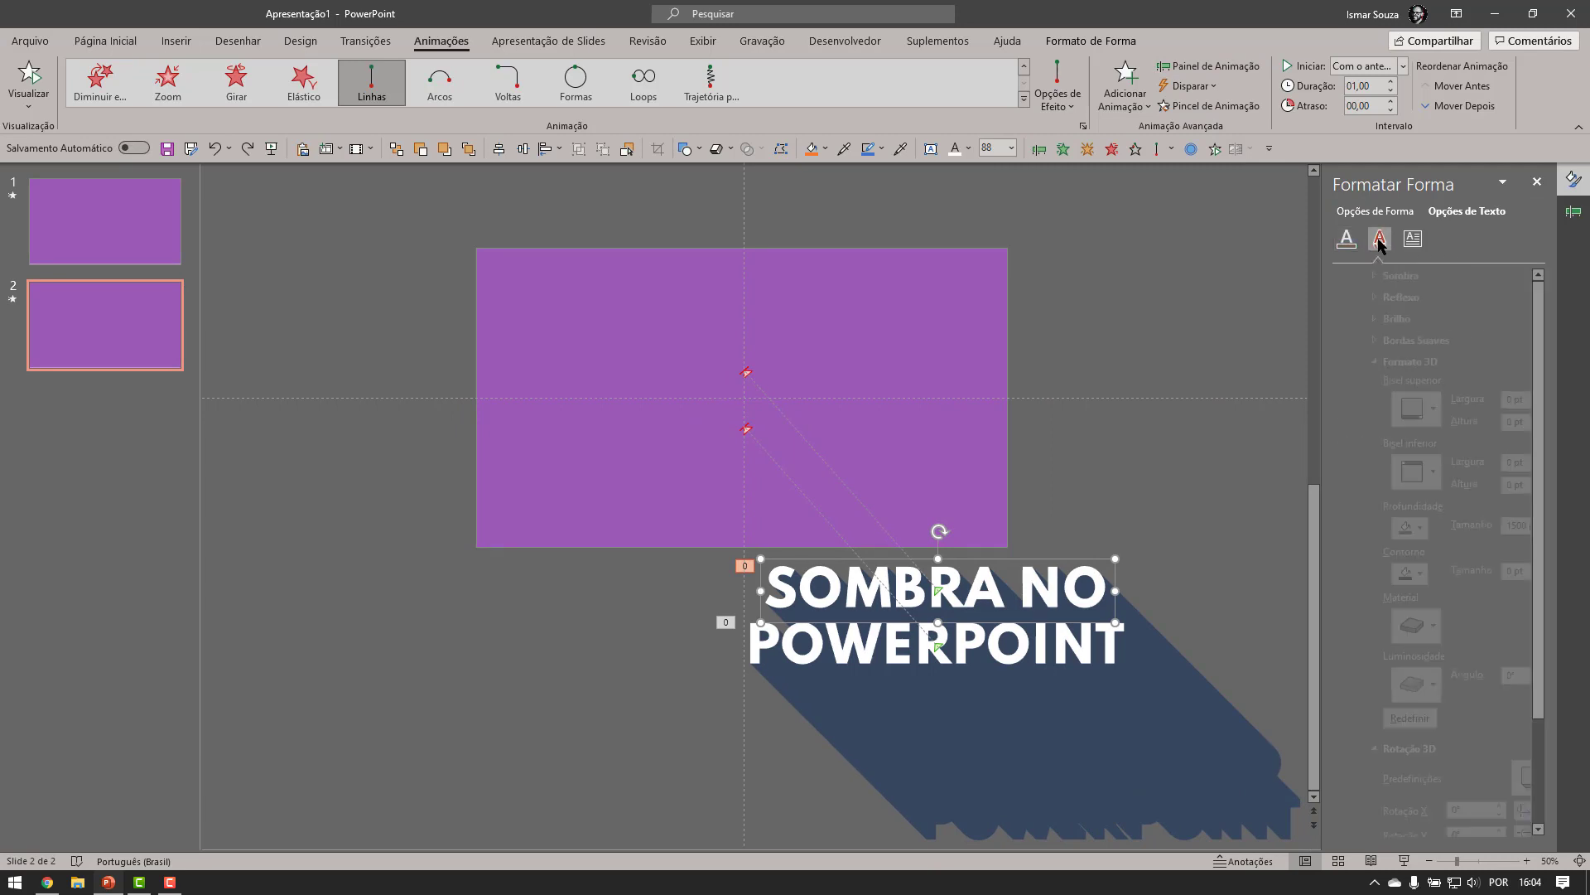
scroll(1449, 632, "down", 3)
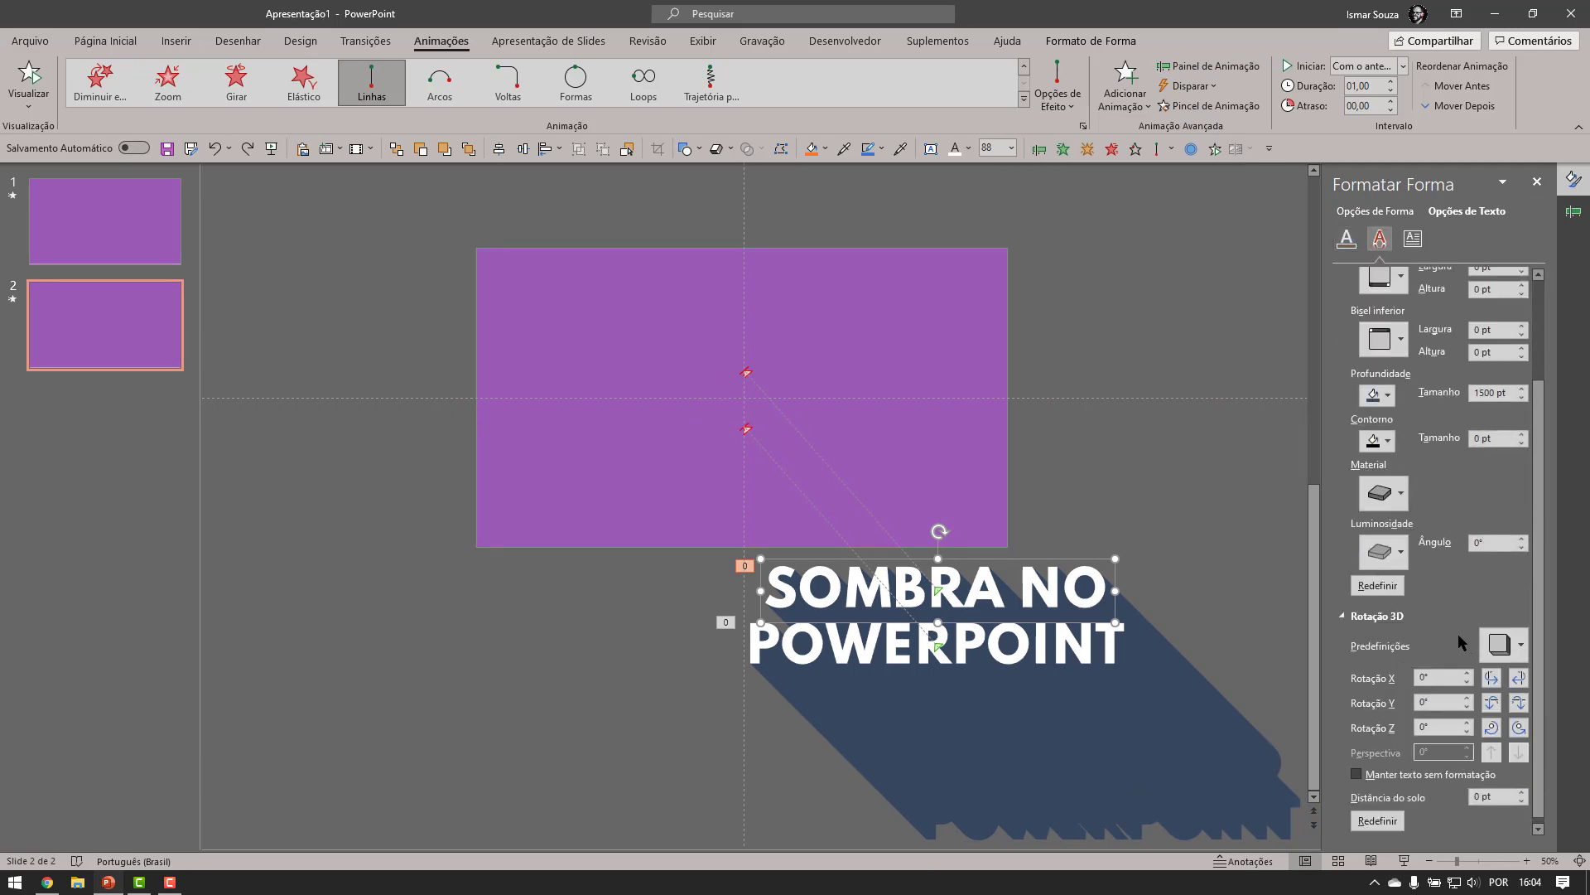
left_click(1519, 646)
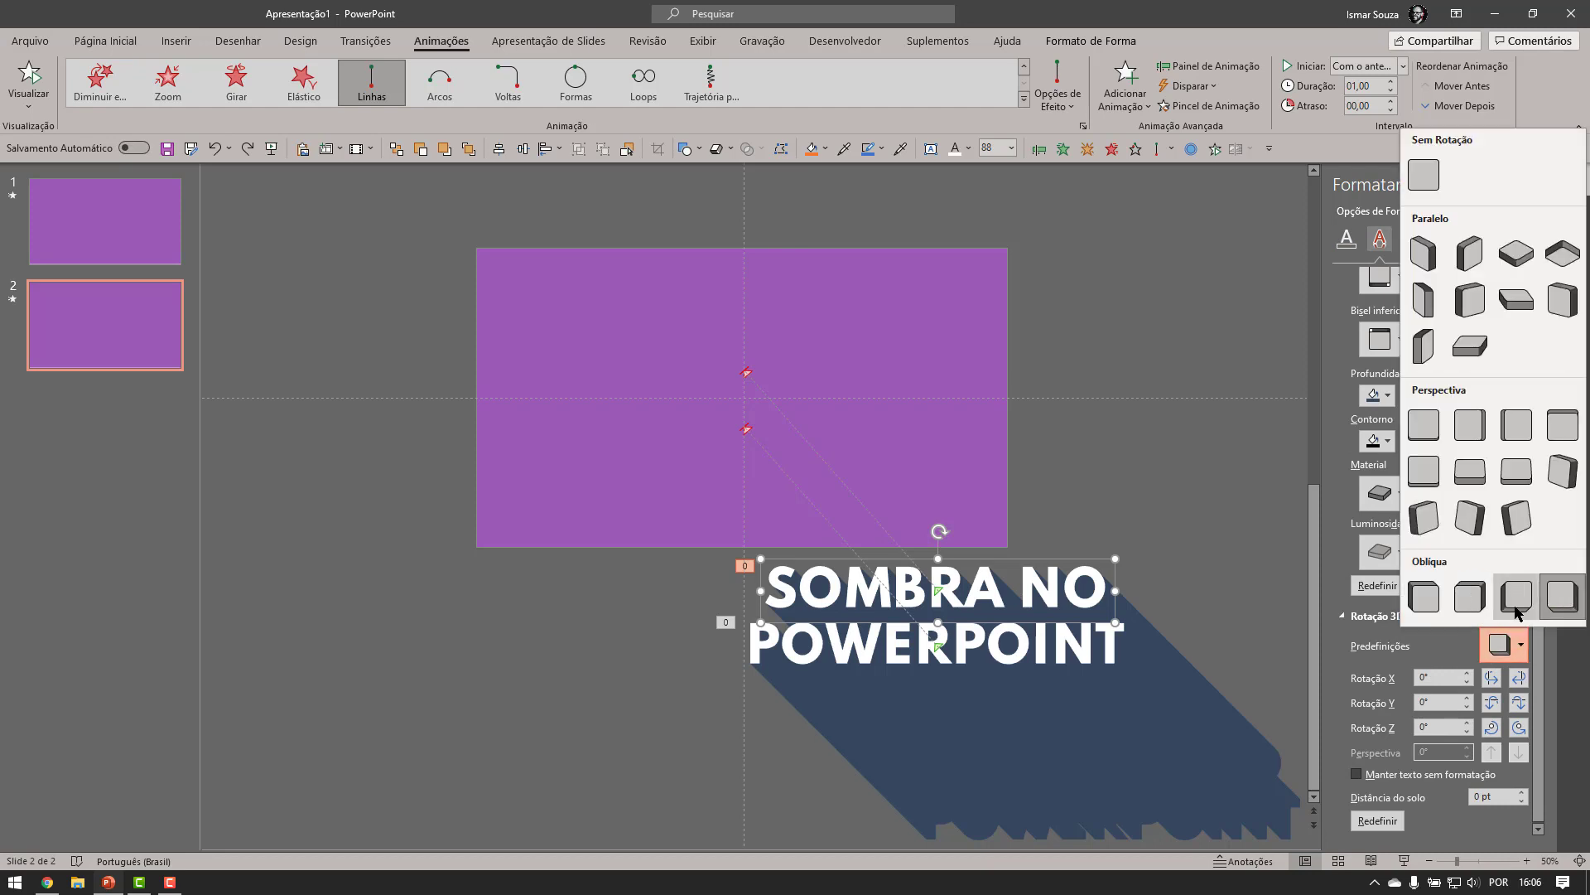
left_click(1424, 596)
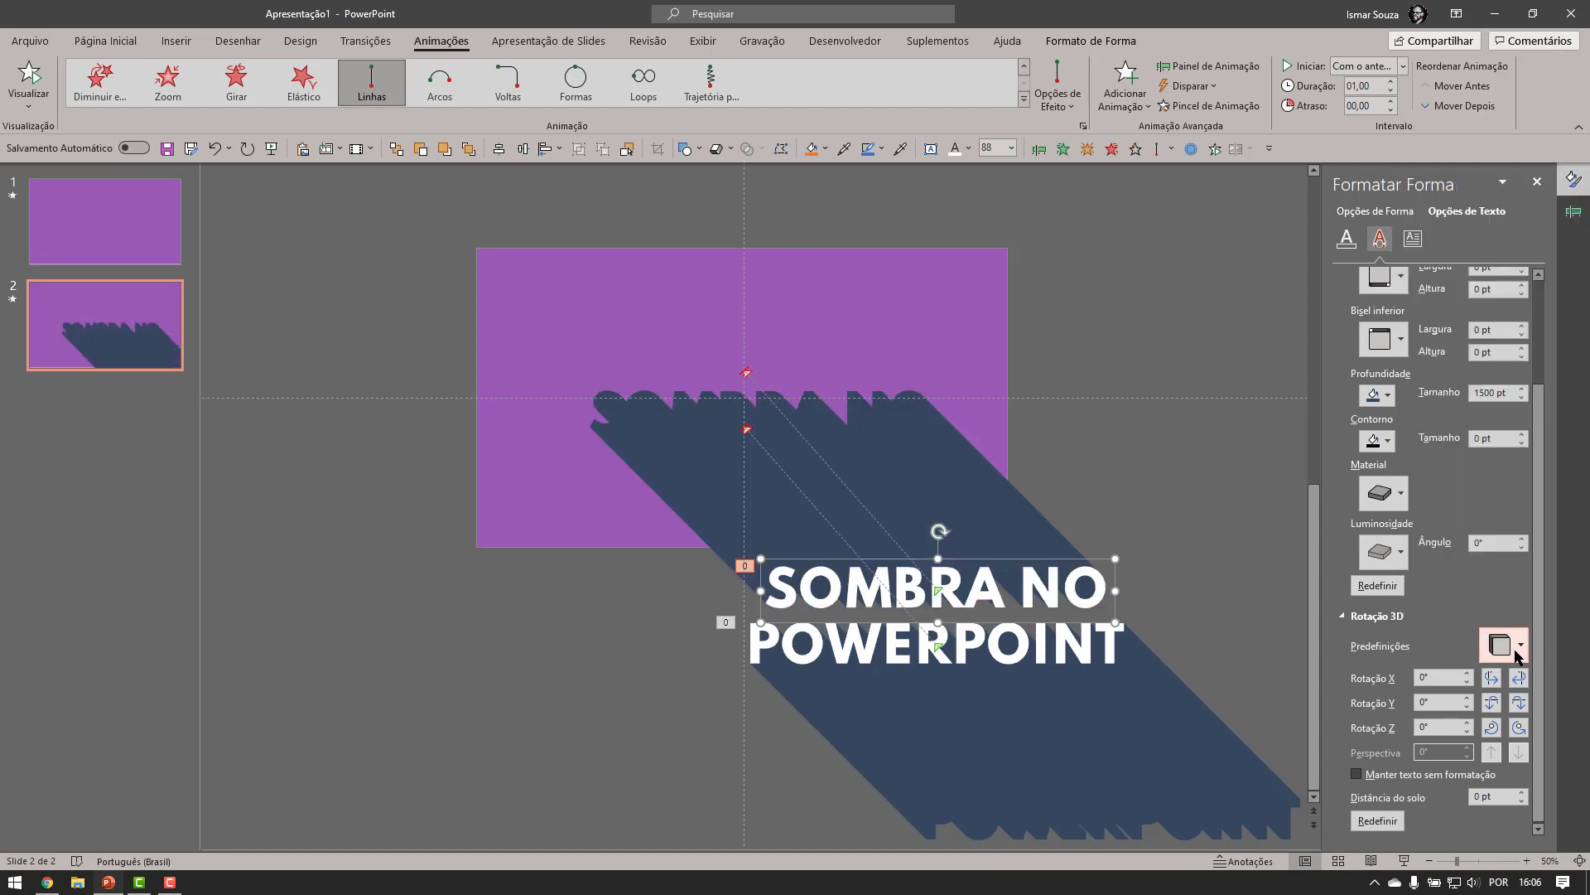
Try the upper-right Oblique rotation preset on "SOMBRA NO", and switch it to the lower-left one.
left_click(1500, 645)
left_click(1468, 595)
left_click(1502, 645)
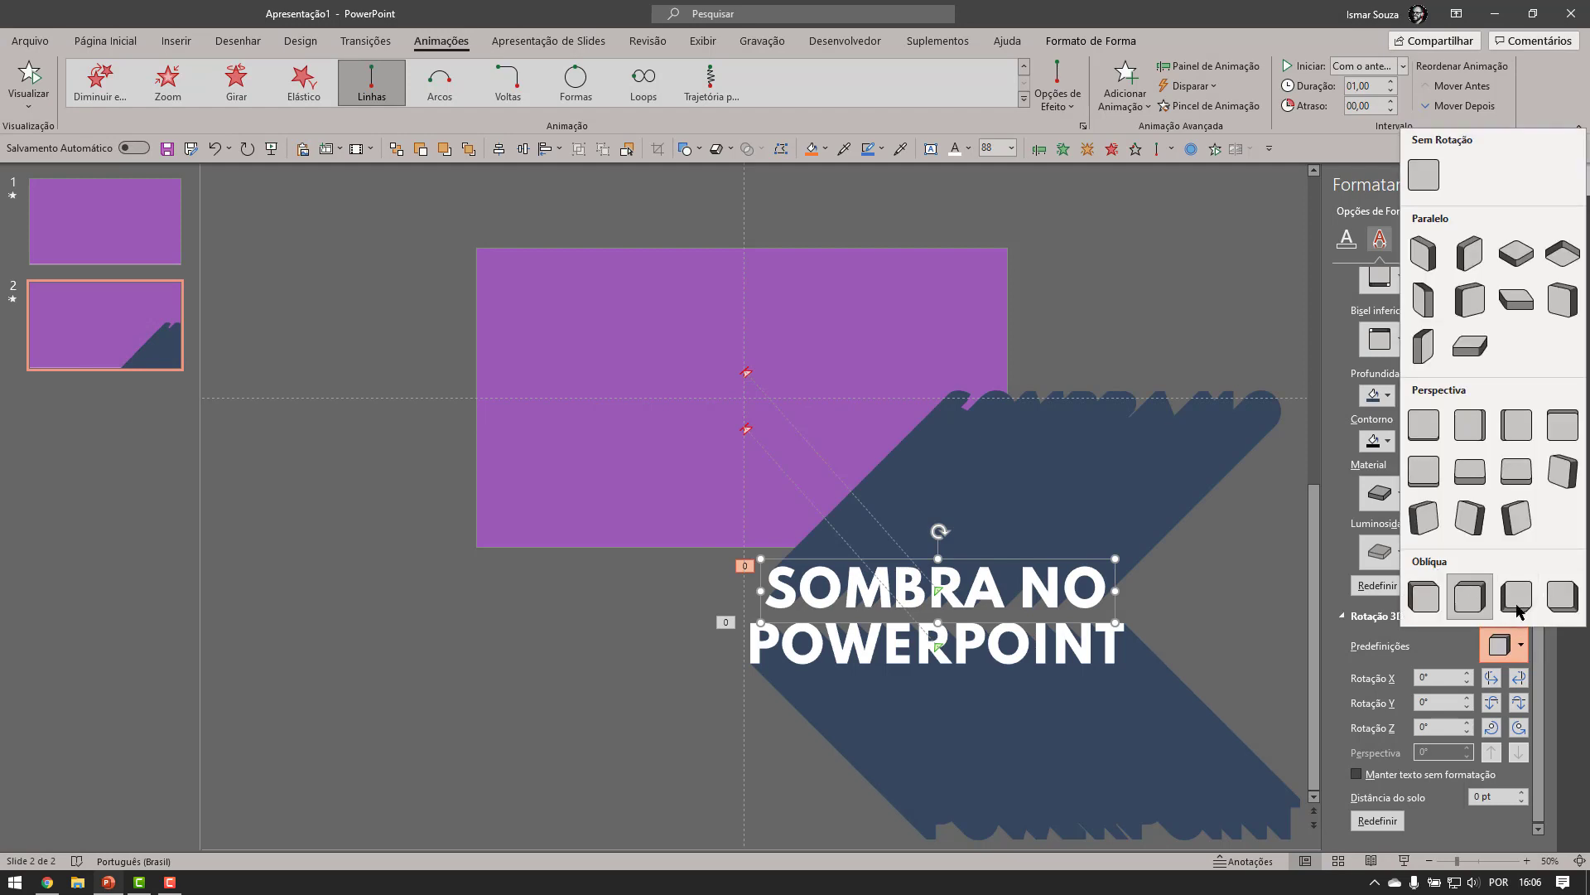
left_click(1520, 611)
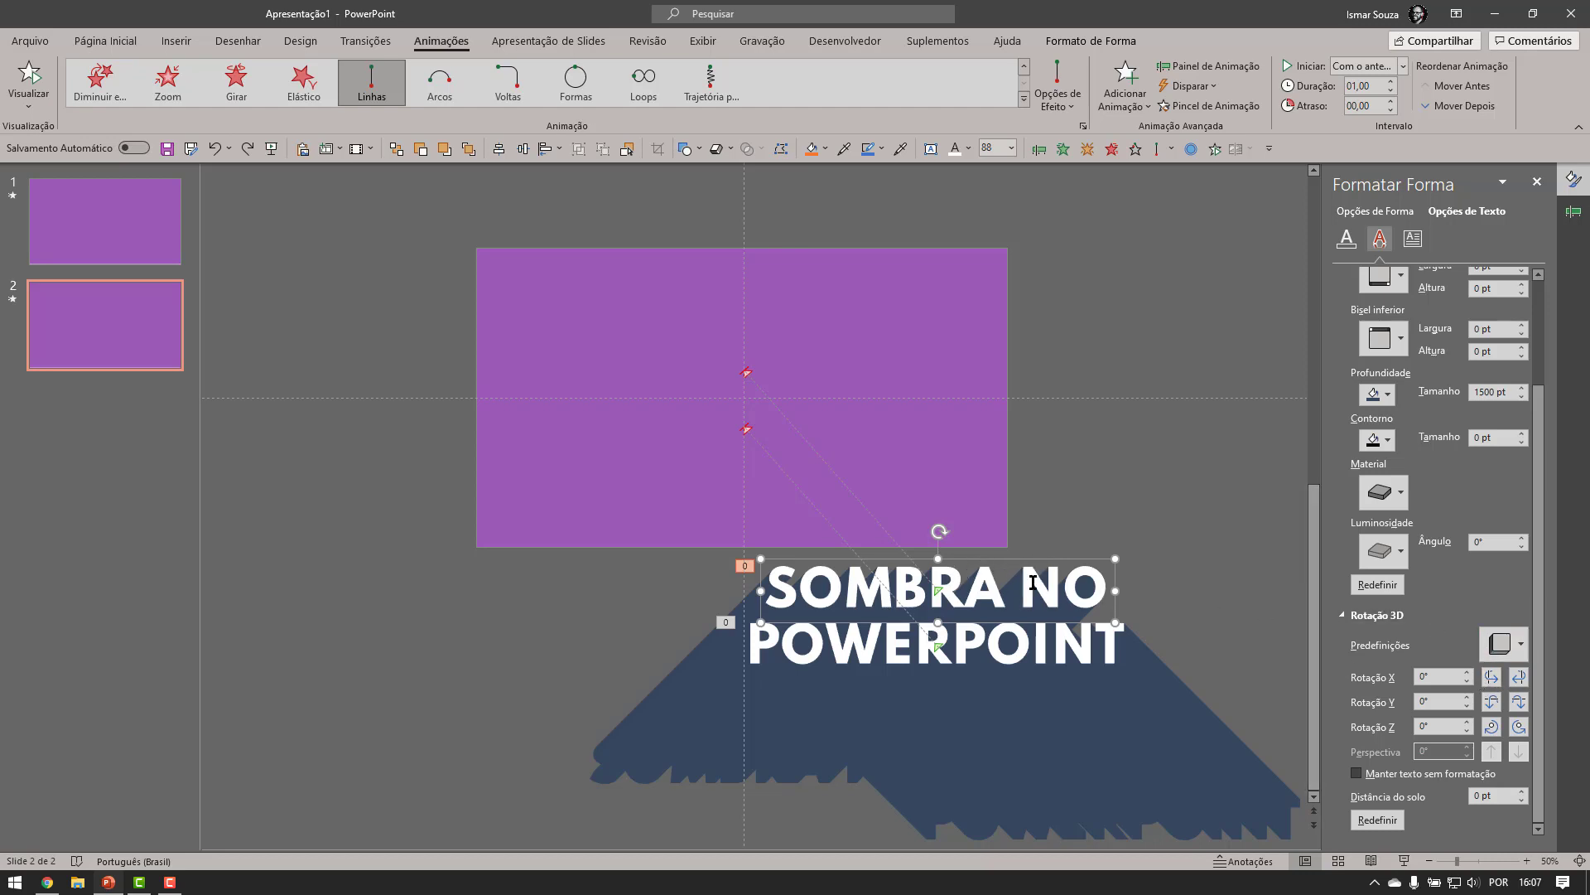
Rotate the "SOMBRA NO" text in 3D to X 345°, Y 20° and Z 340°.
left_click(1492, 677)
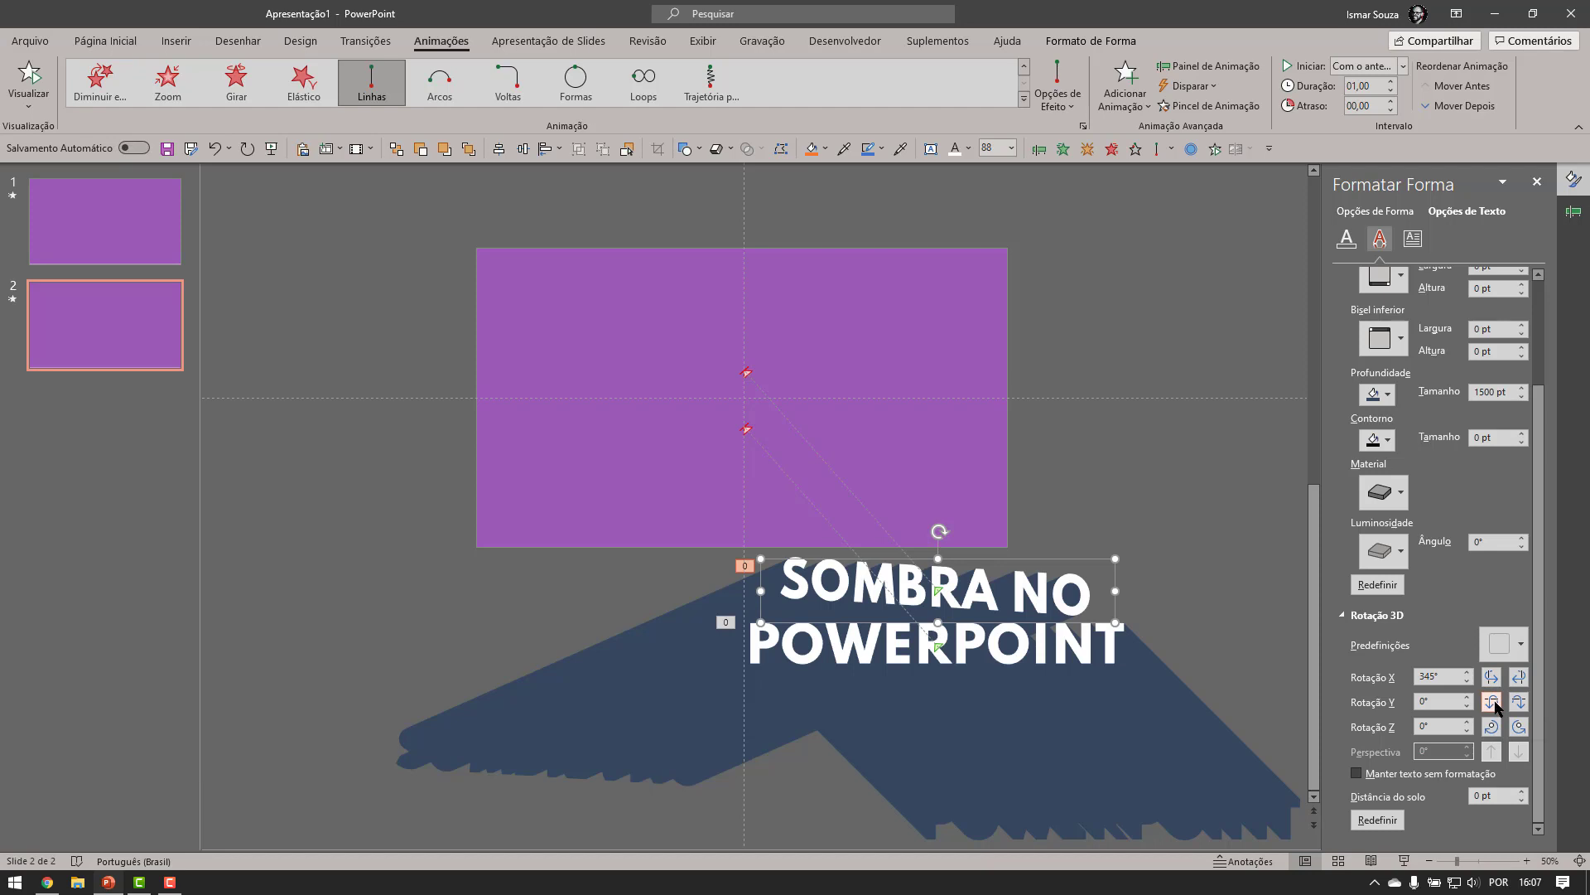
left_click(1492, 702)
left_click(1492, 702)
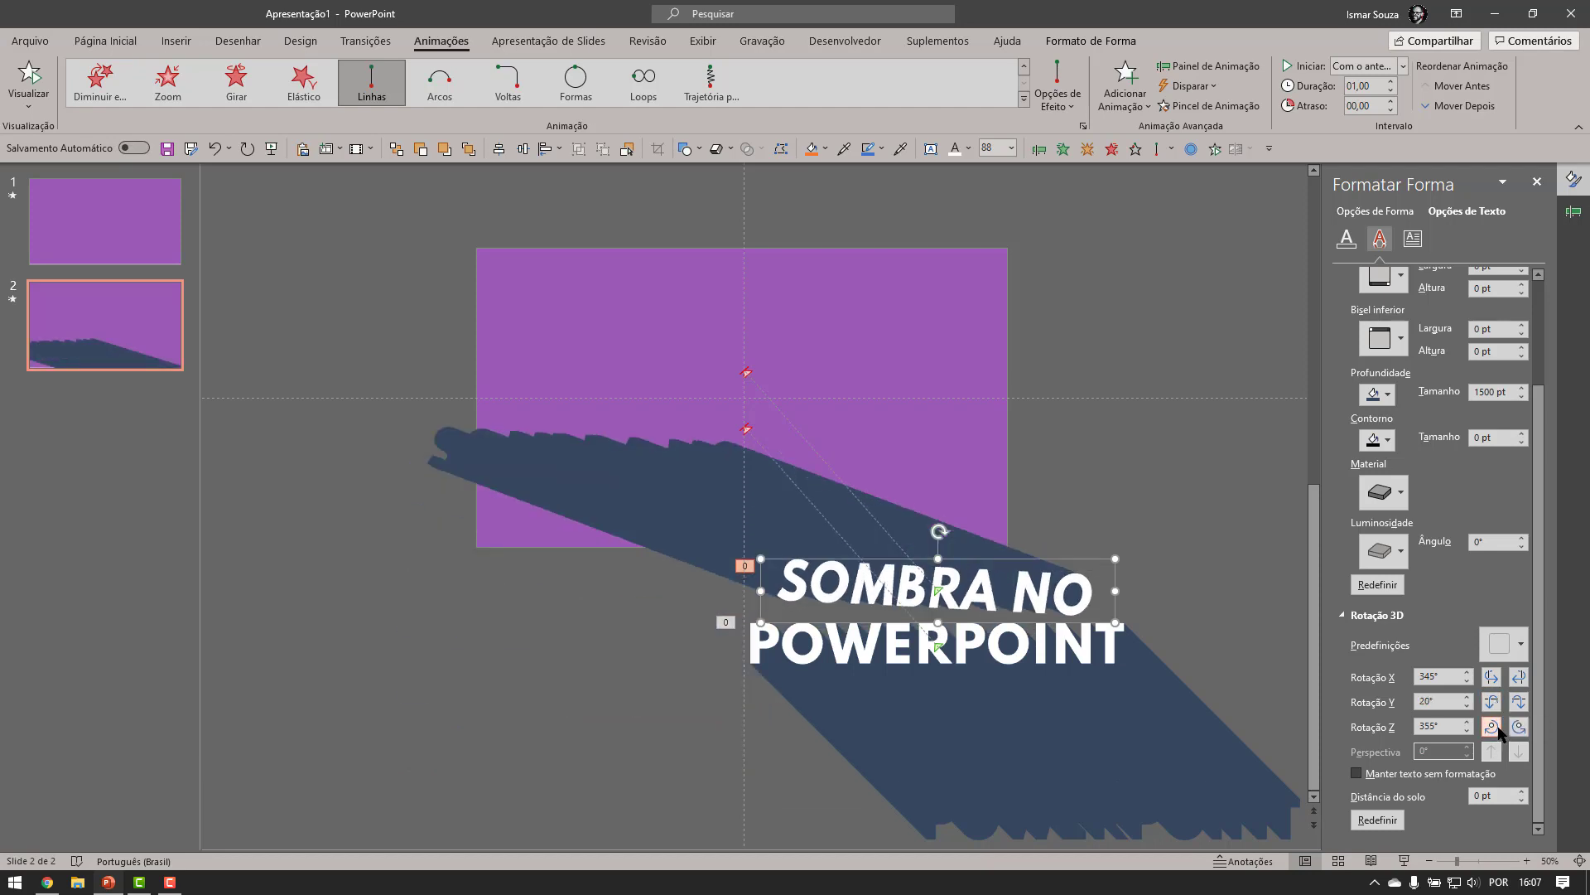
left_click(1495, 727)
left_click(1496, 729)
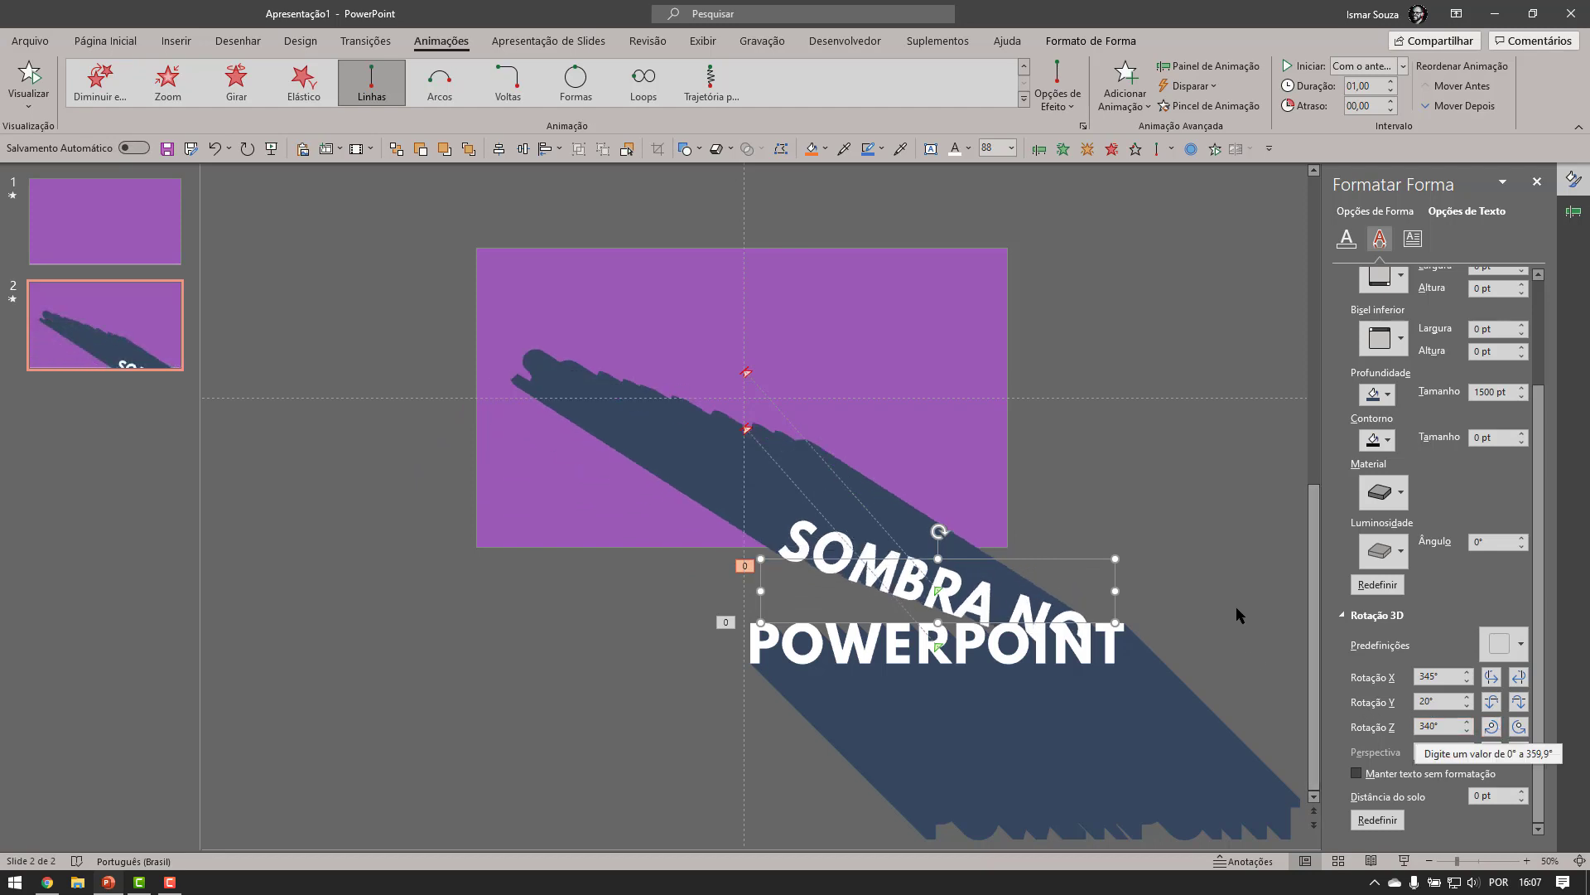
Deselect the text and play the slide show from the current slide to check the animated shadows, ending it after the animation.
left_click(1214, 572)
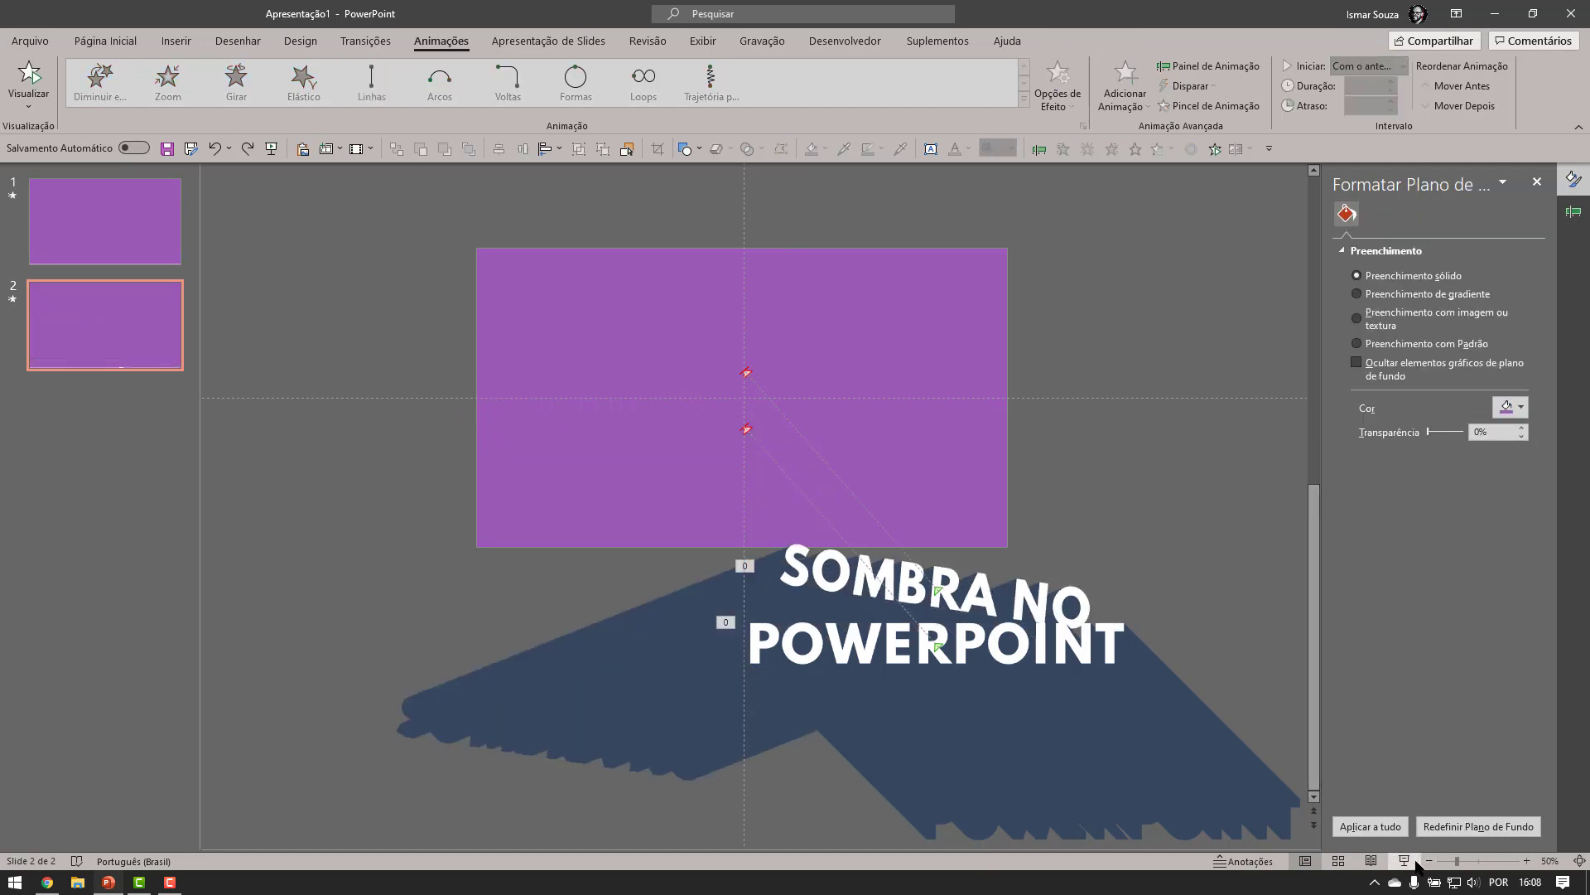
key("shift+F5")
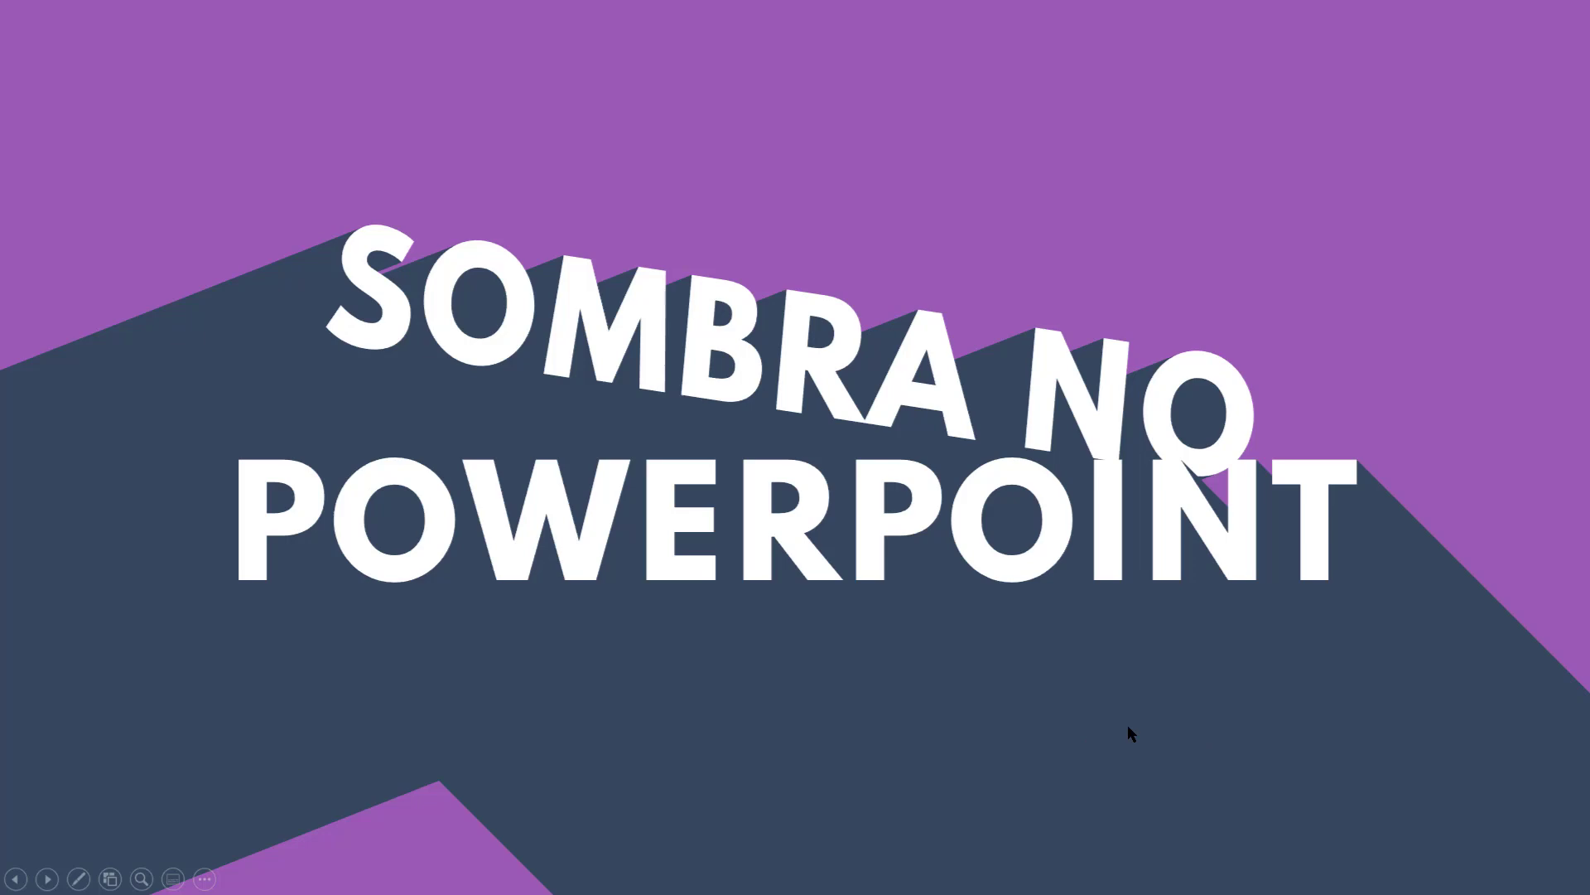
key("Escape")
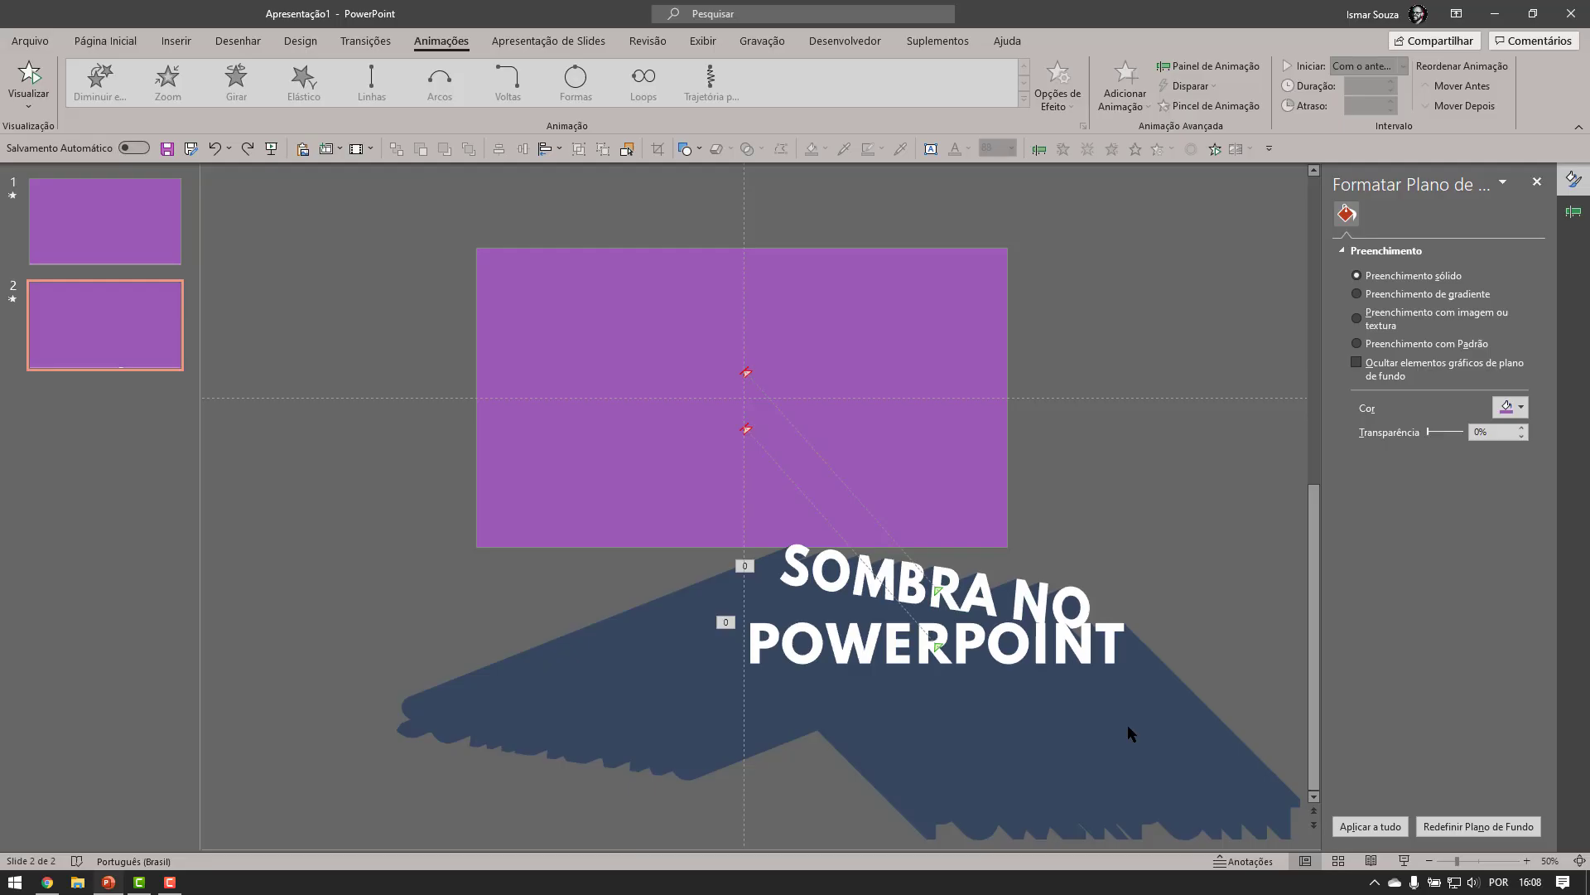